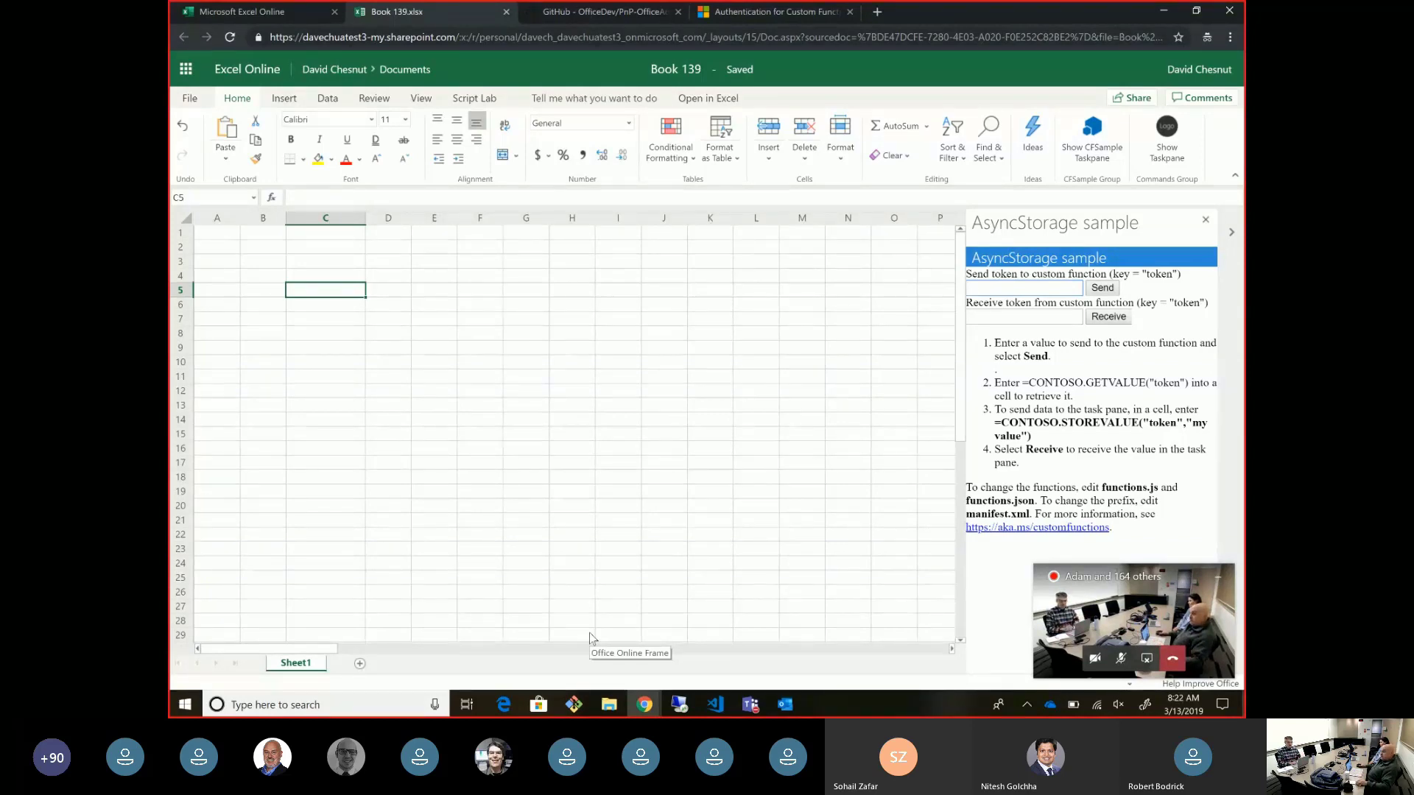
- Send 'hello custom function' as the token from the add-in pane
{"action": "left_click", "coordinate": [999, 288]}
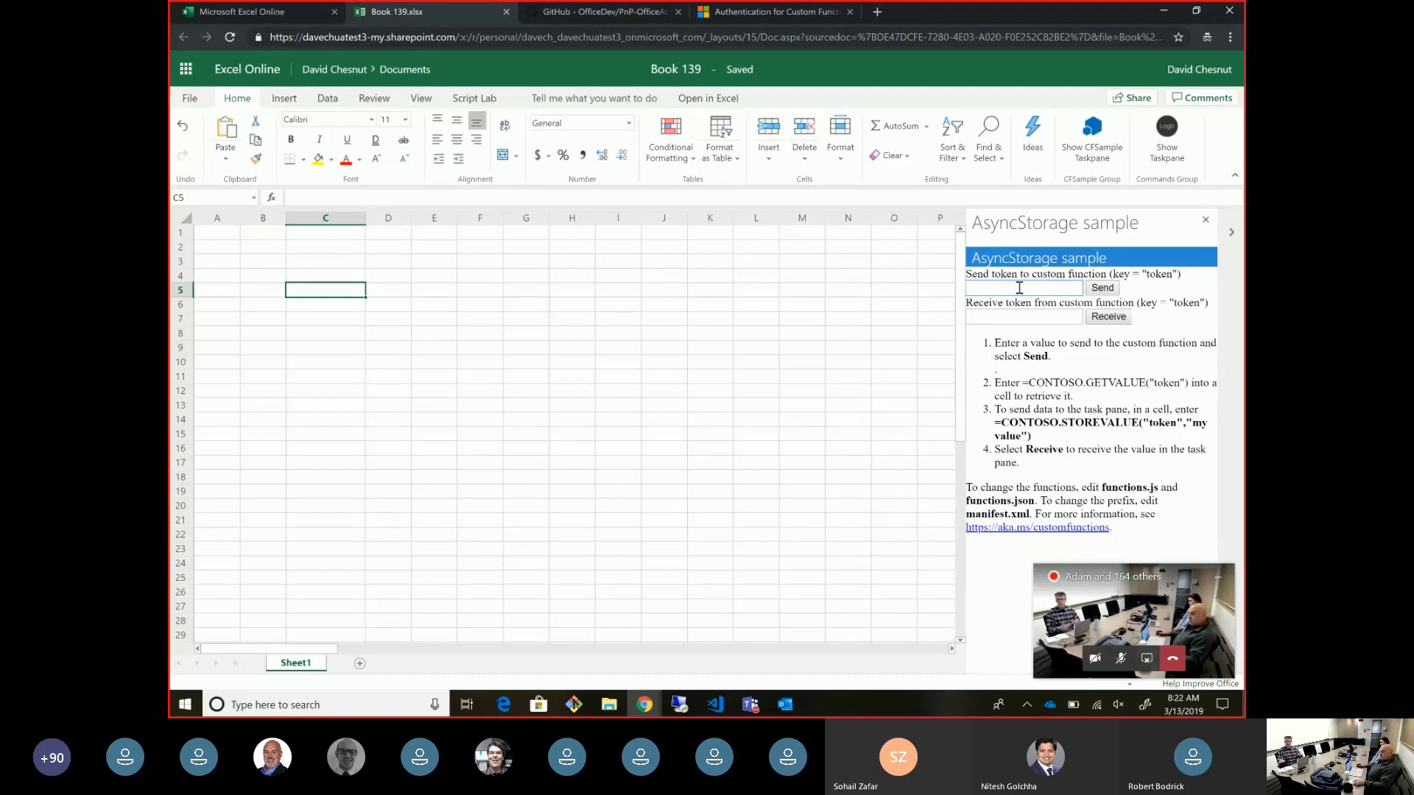
{"action": "type", "text": "hell"}
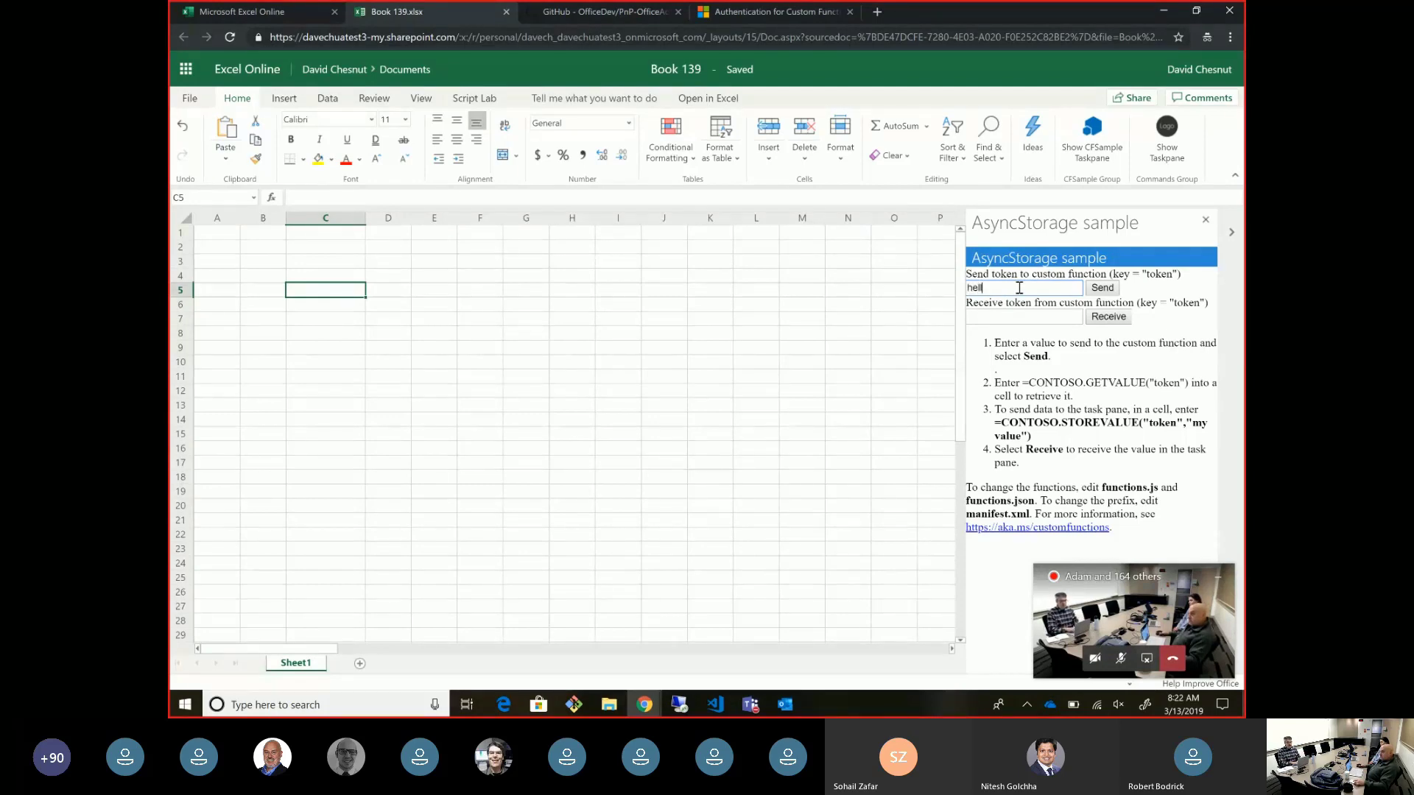
{"action": "type", "text": "o custom function"}
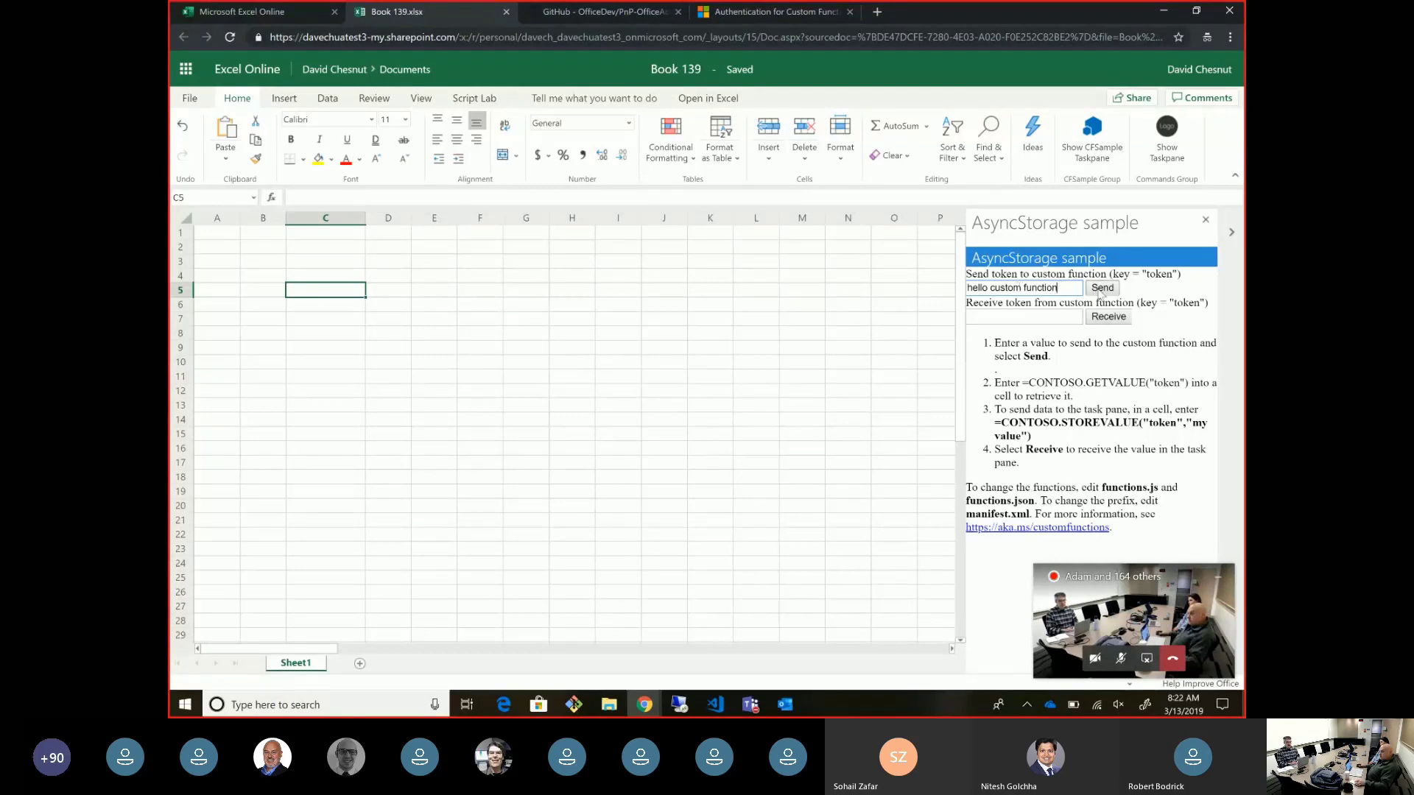
{"action": "left_click", "coordinate": [1100, 289]}
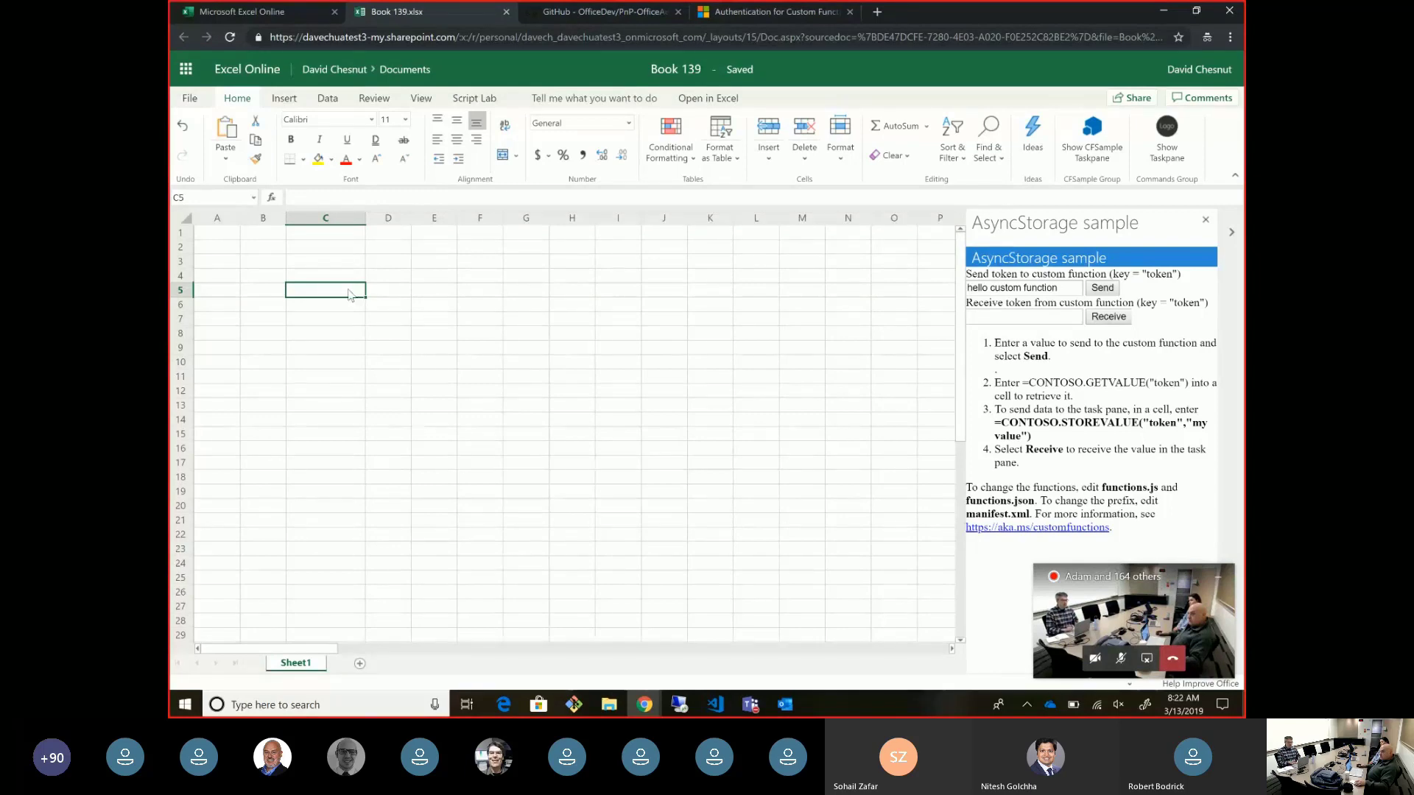
- Enter =CONTOSO.GETVALUE("token") in C5 and recalculate it to read back the stored value
{"action": "type", "text": "=co"}
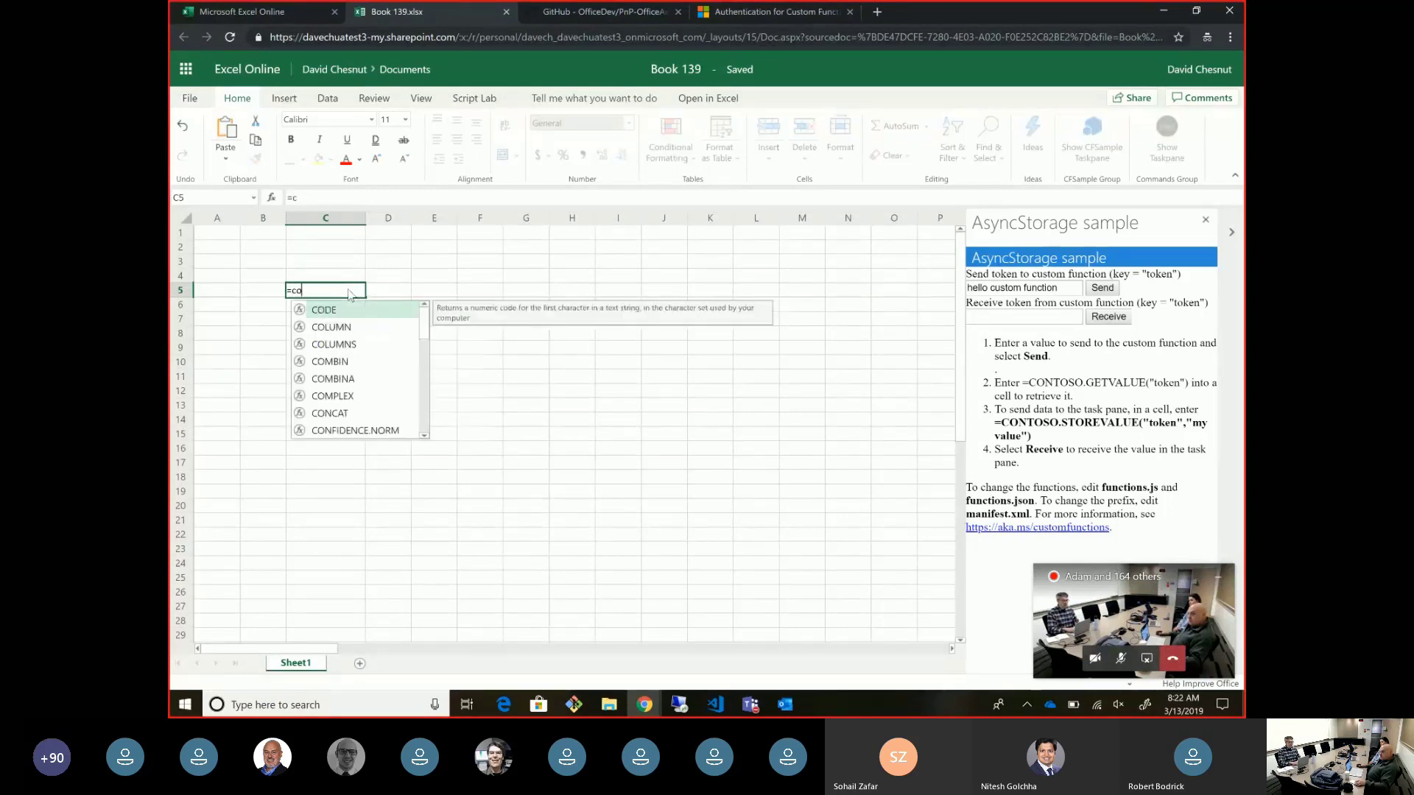
{"action": "type", "text": "ntos"}
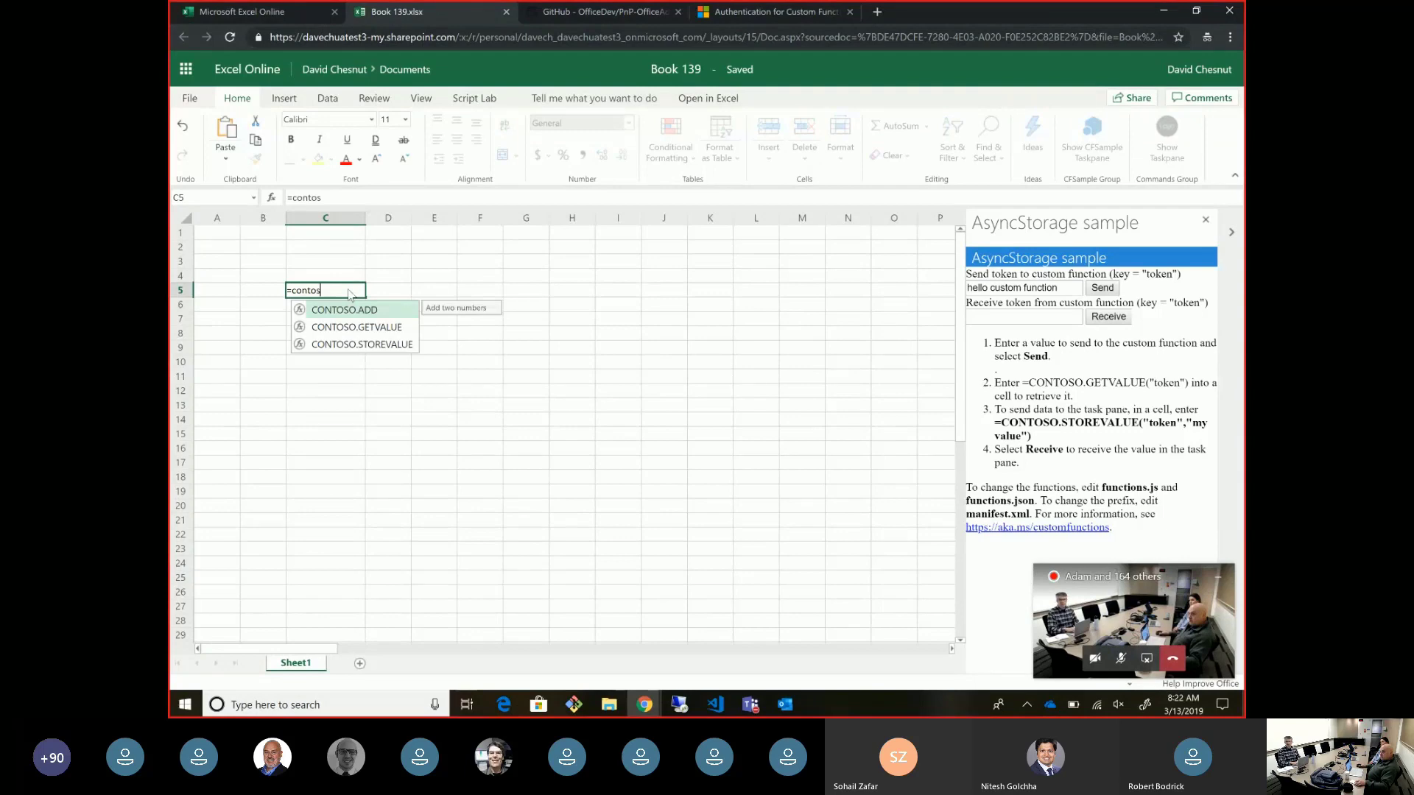
{"action": "key", "text": "Down"}
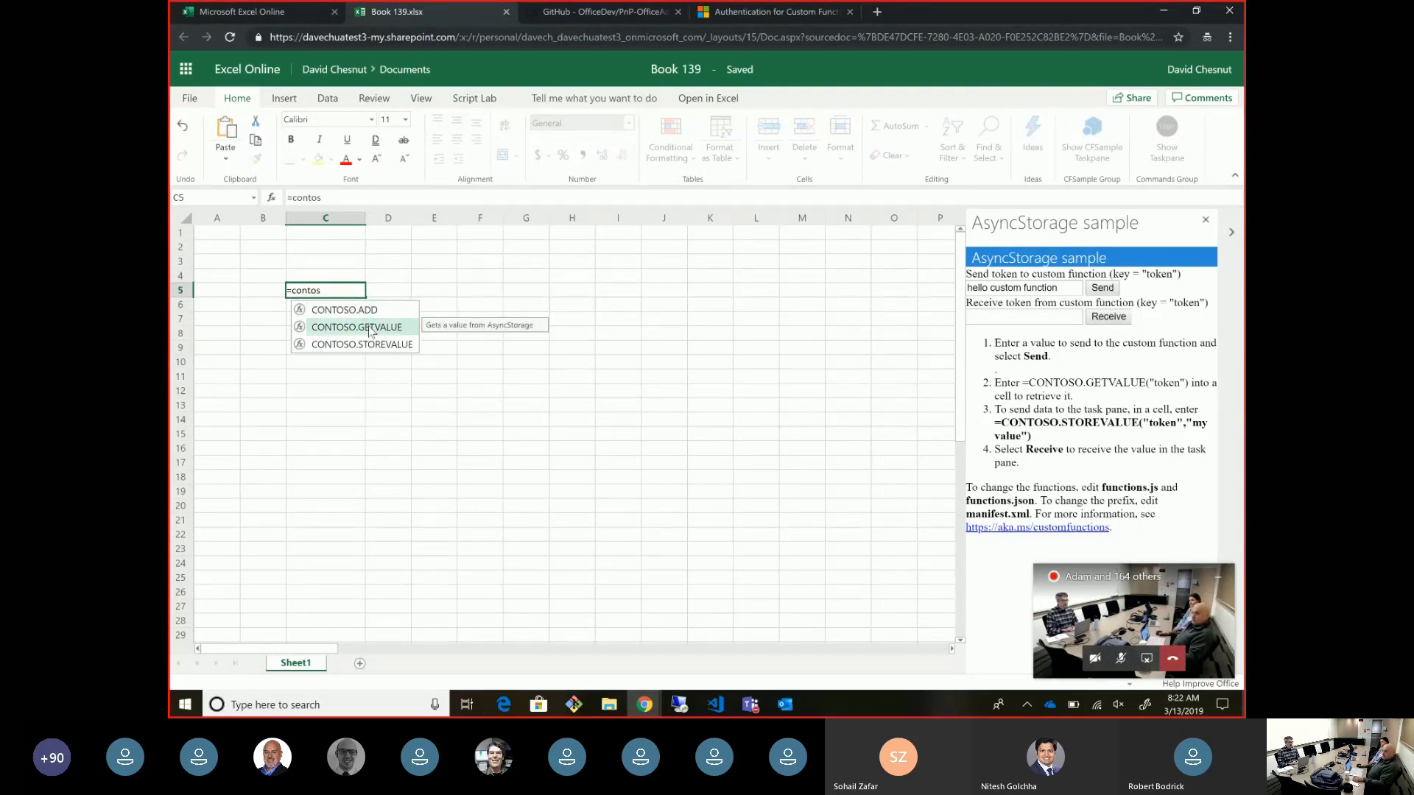
{"action": "key", "text": "Tab"}
{"action": "type", "text": "\"token\""}
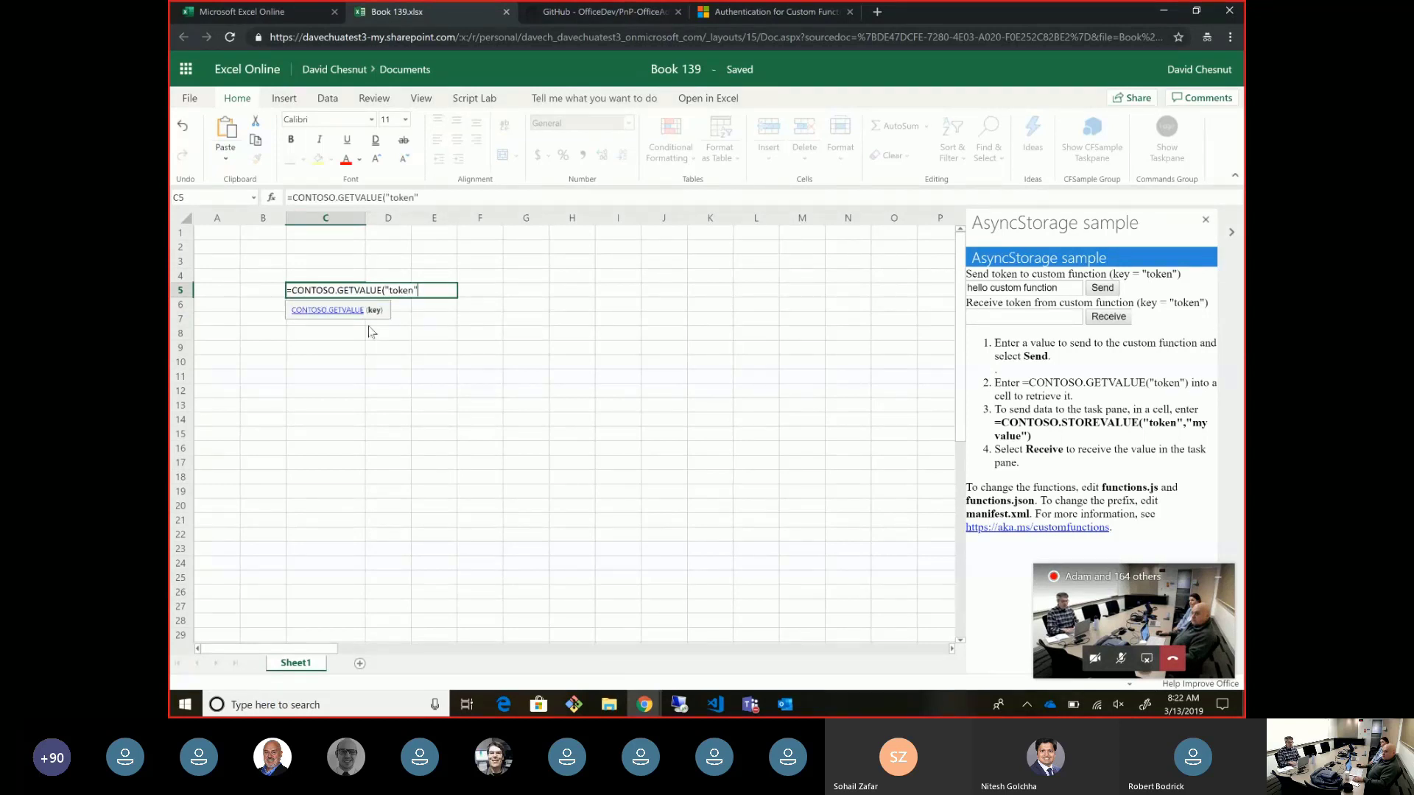
{"action": "type", "text": ")"}
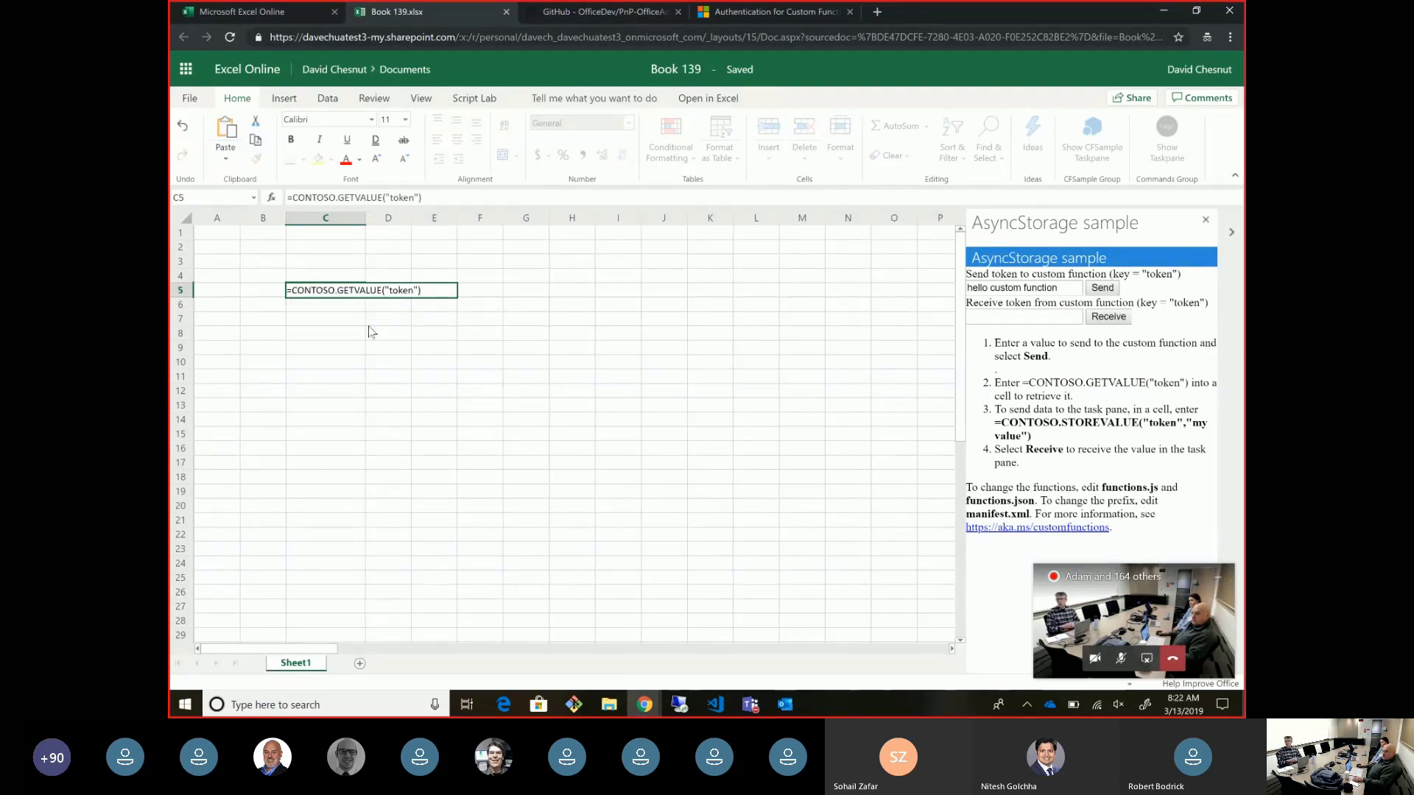
{"action": "key", "text": "Return"}
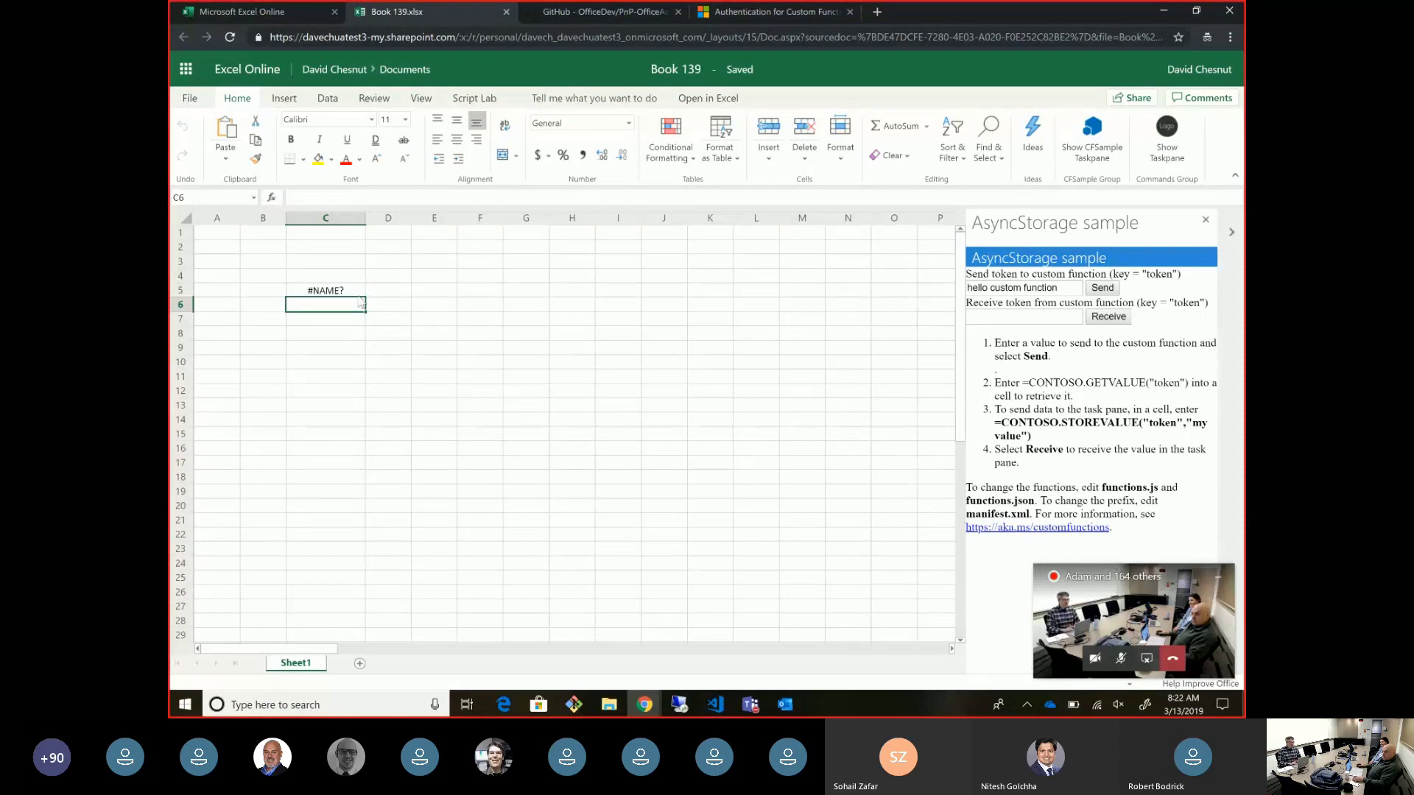
{"action": "left_click", "coordinate": [352, 294]}
{"action": "left_click", "coordinate": [430, 199]}
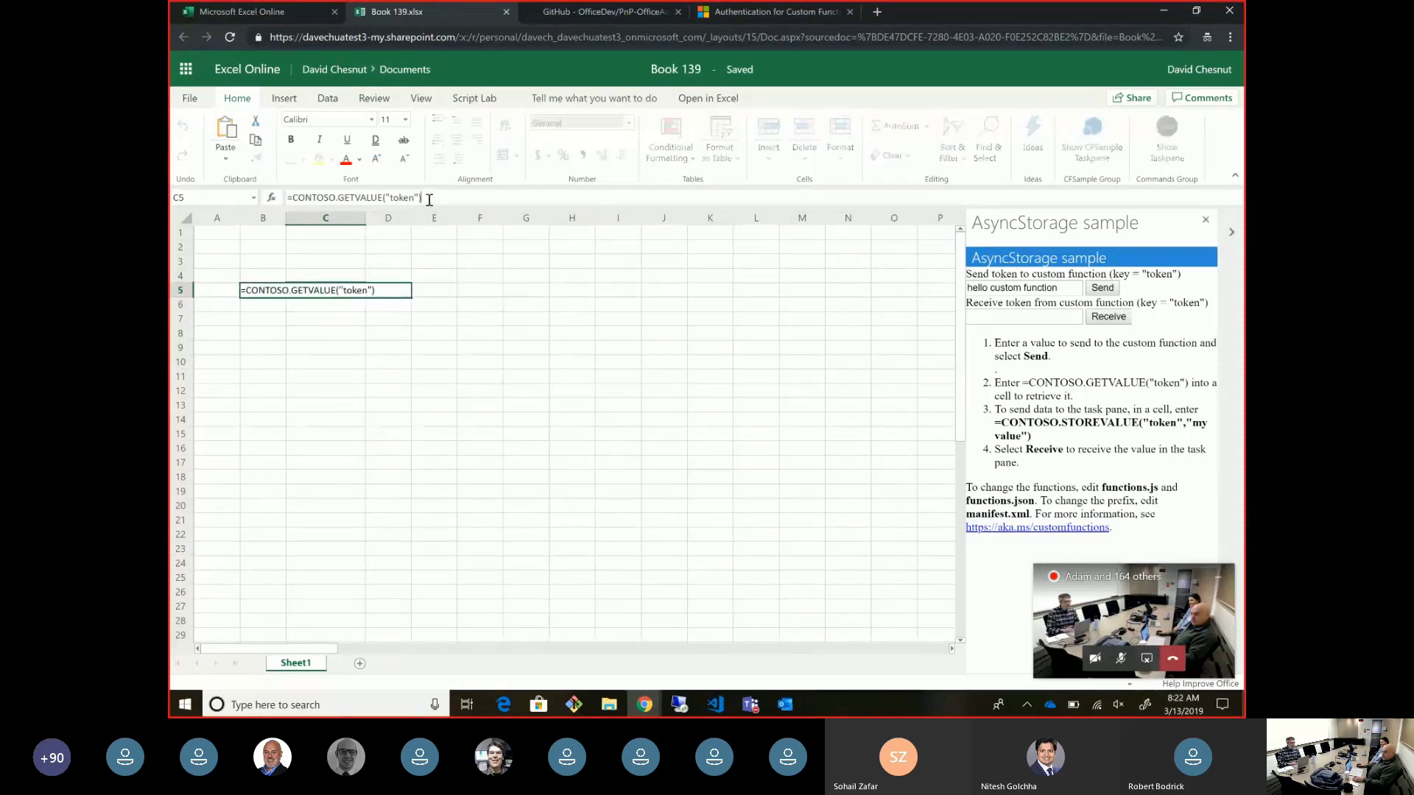
{"action": "key", "text": "ctrl+Return"}
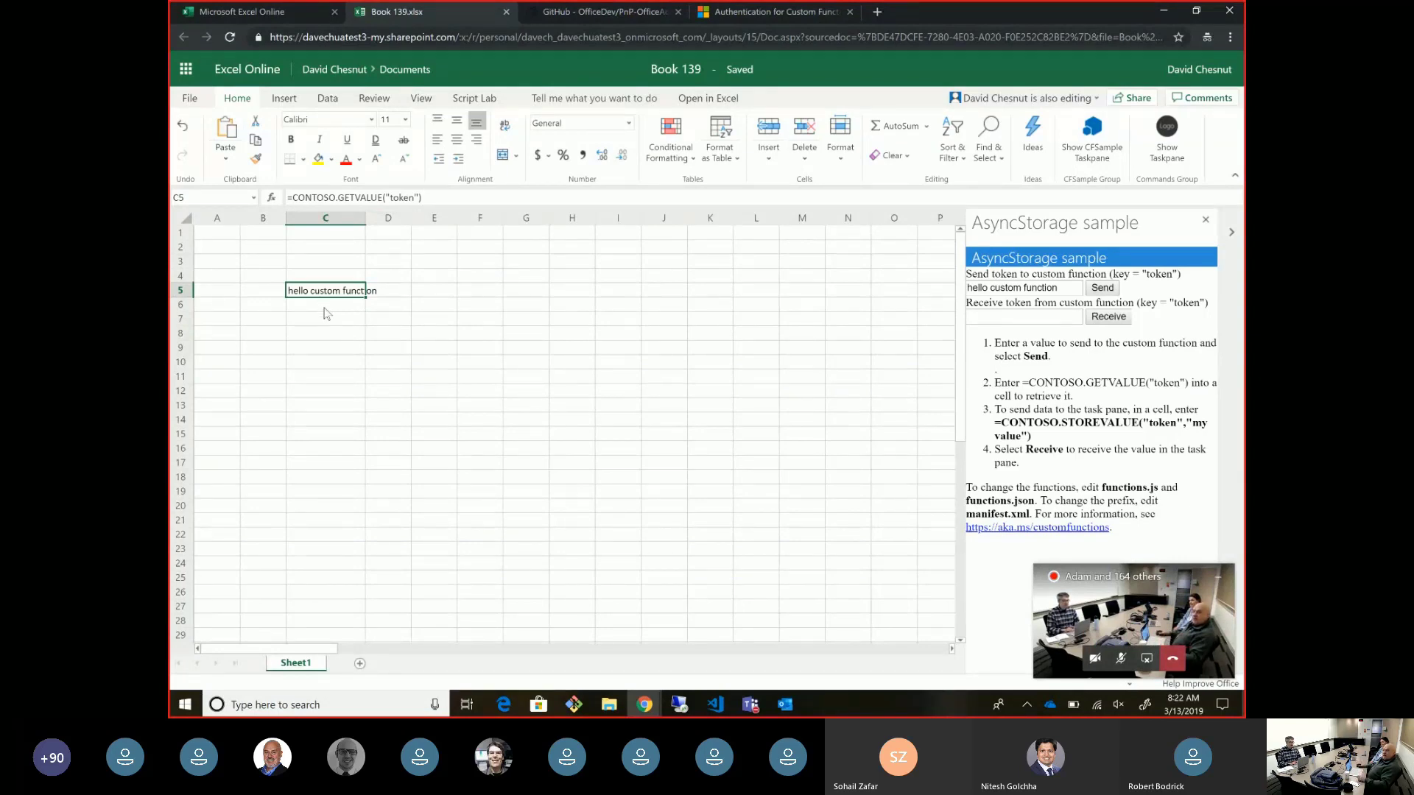
- Enter =CONTOSO.STOREVALUE("token","hello task pane") in C6, then receive the value in the pane
{"action": "left_click", "coordinate": [328, 308]}
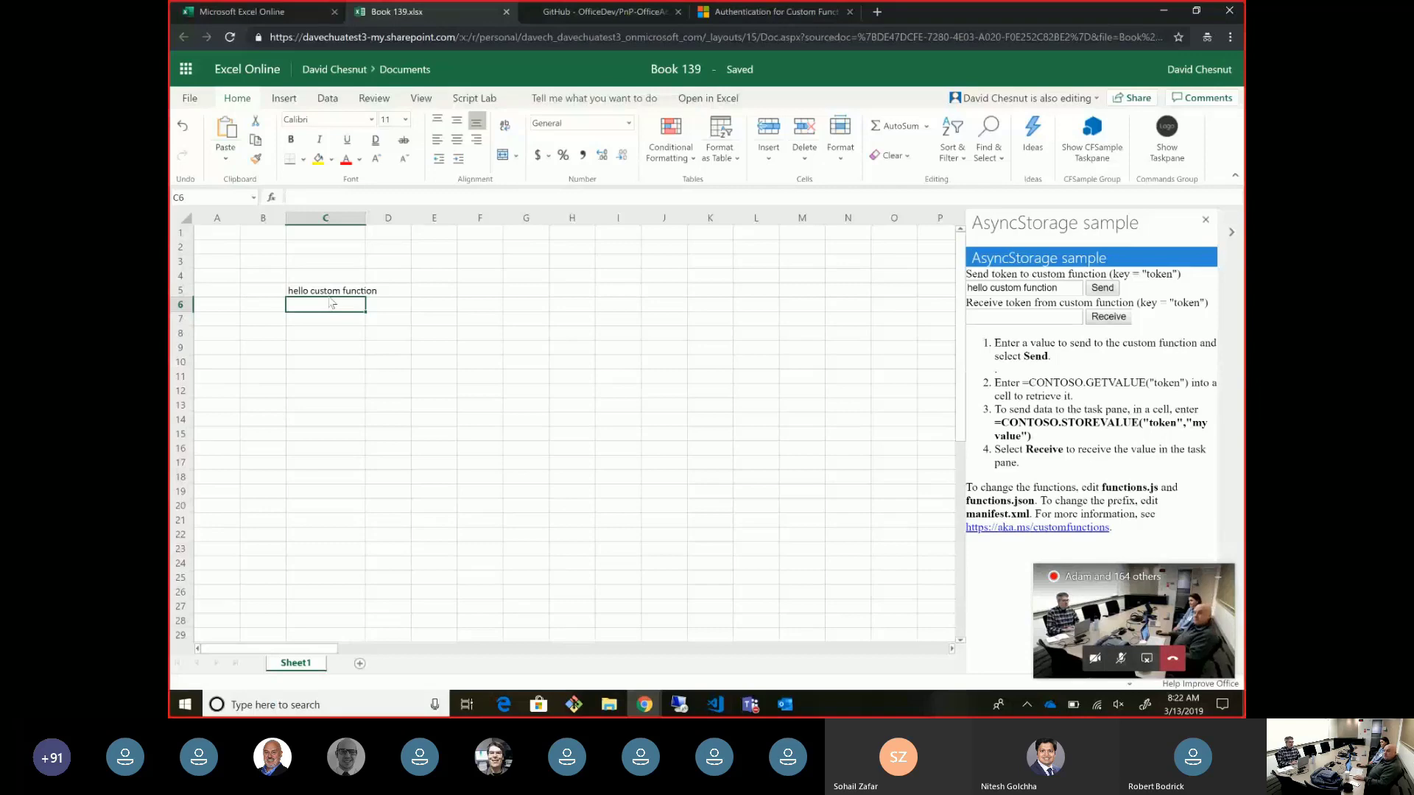
{"action": "type", "text": "=contoso"}
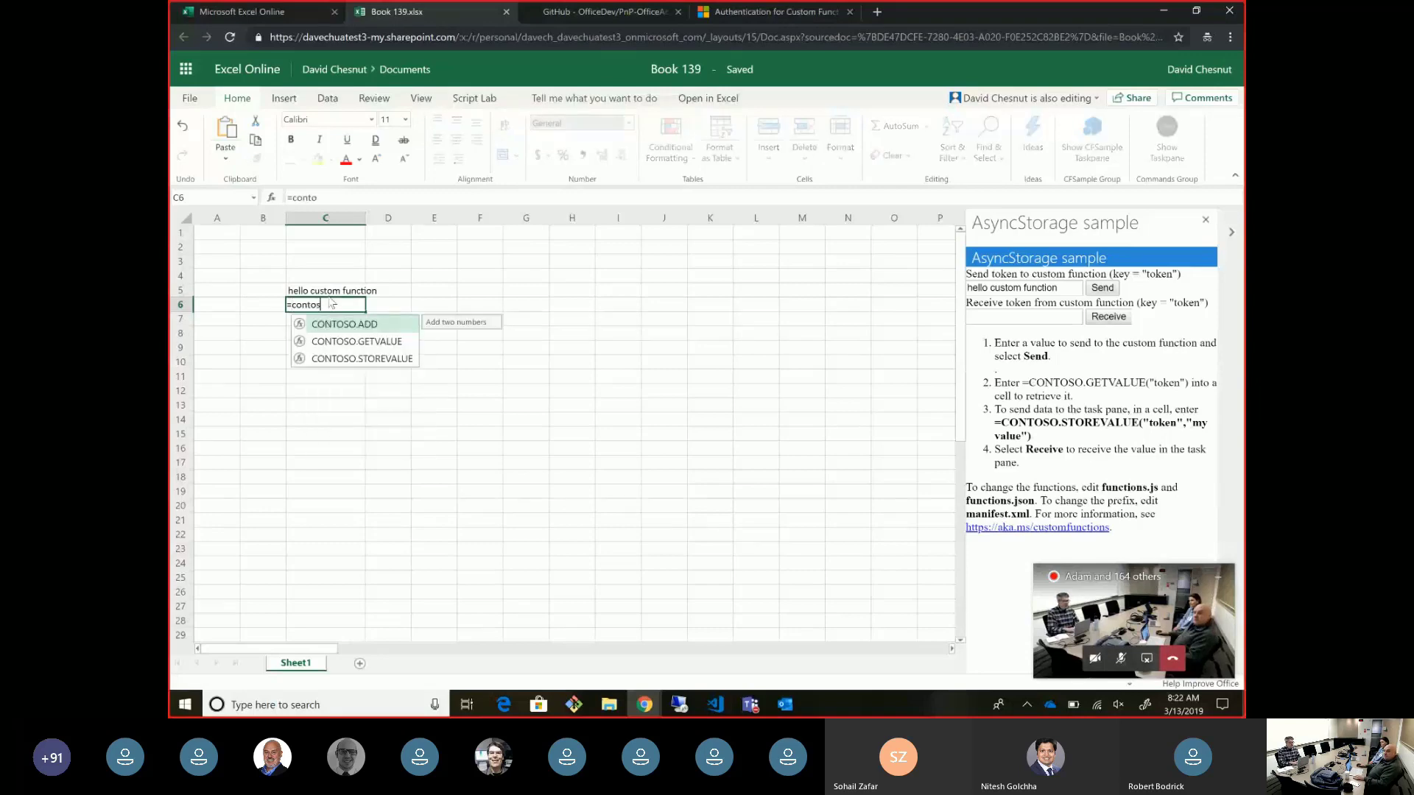
{"action": "double_click", "coordinate": [362, 358]}
{"action": "left_click", "coordinate": [408, 197]}
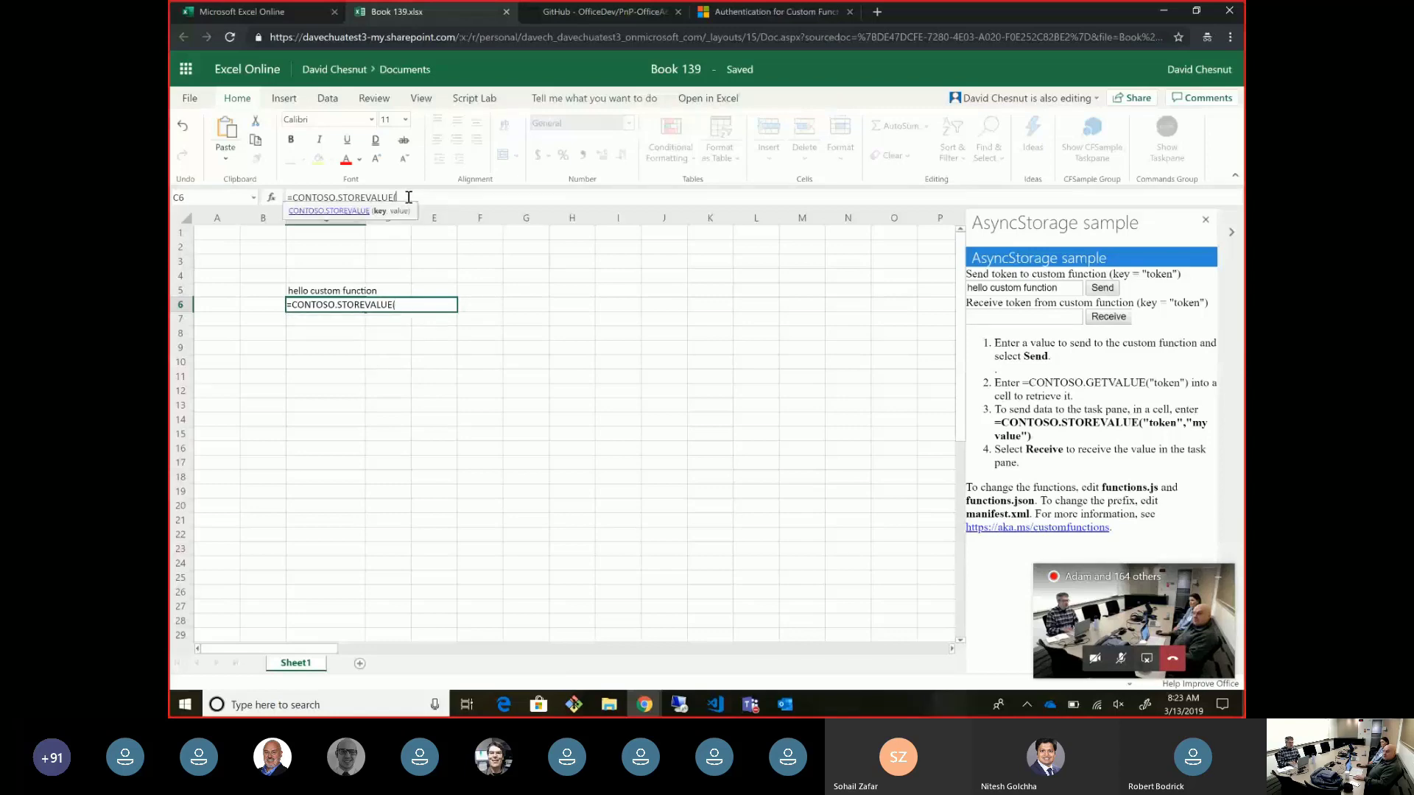
{"action": "type", "text": "\"token\",\"hello task pane\")"}
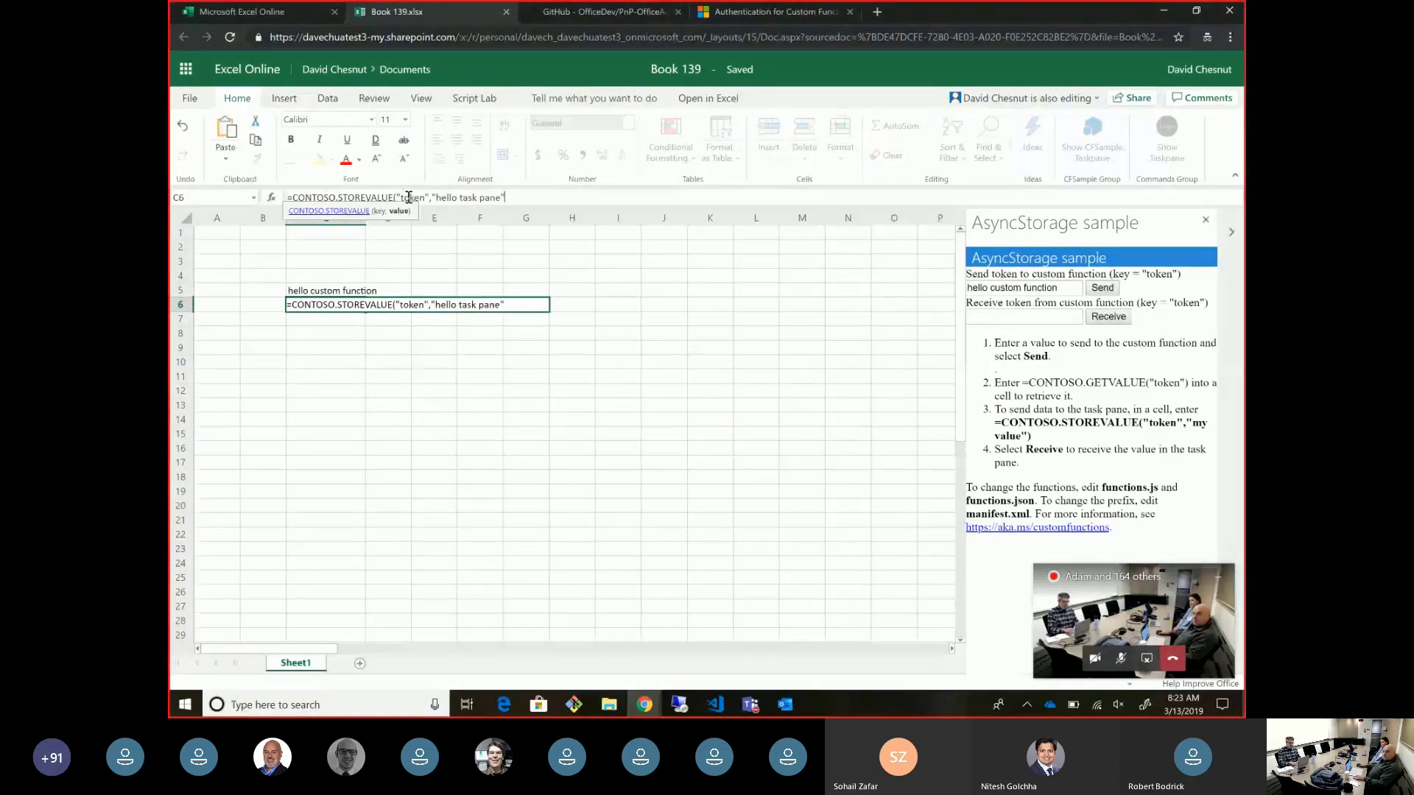
{"action": "key", "text": "ctrl+Return"}
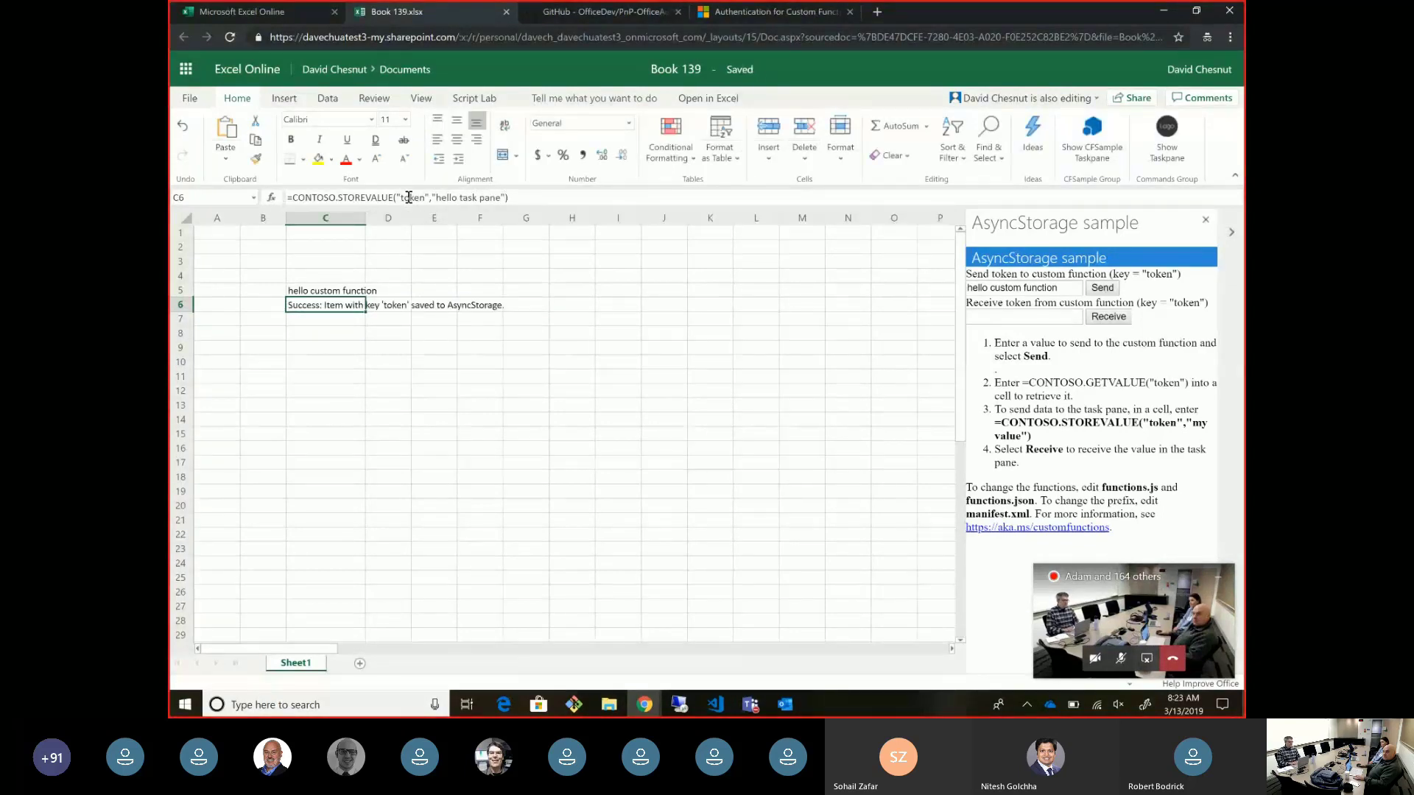
{"action": "left_click", "coordinate": [1121, 317]}
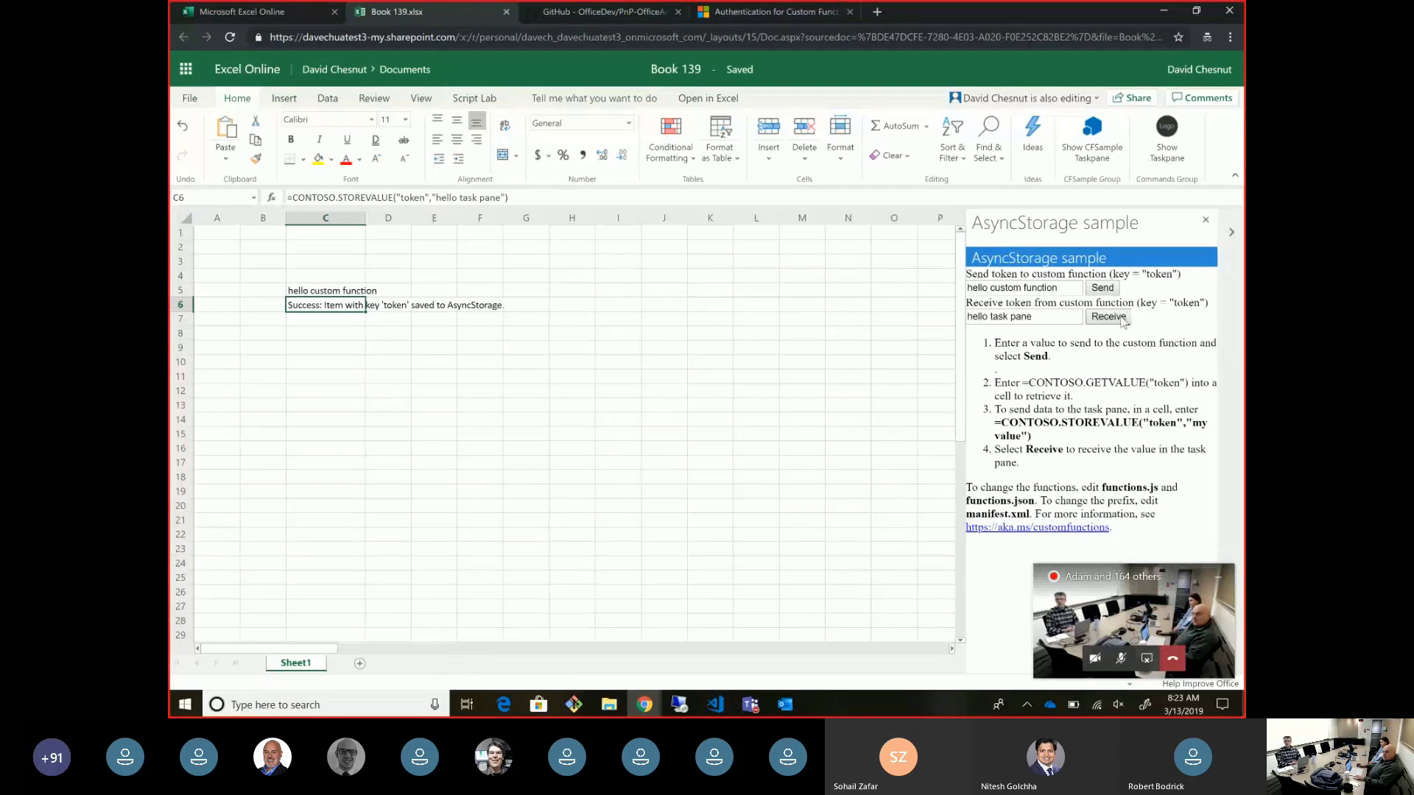
- Open functions.js and highlight StoreValue, GetValue and the AsyncStorage getItem and setItem calls
{"action": "left_click", "coordinate": [715, 704]}
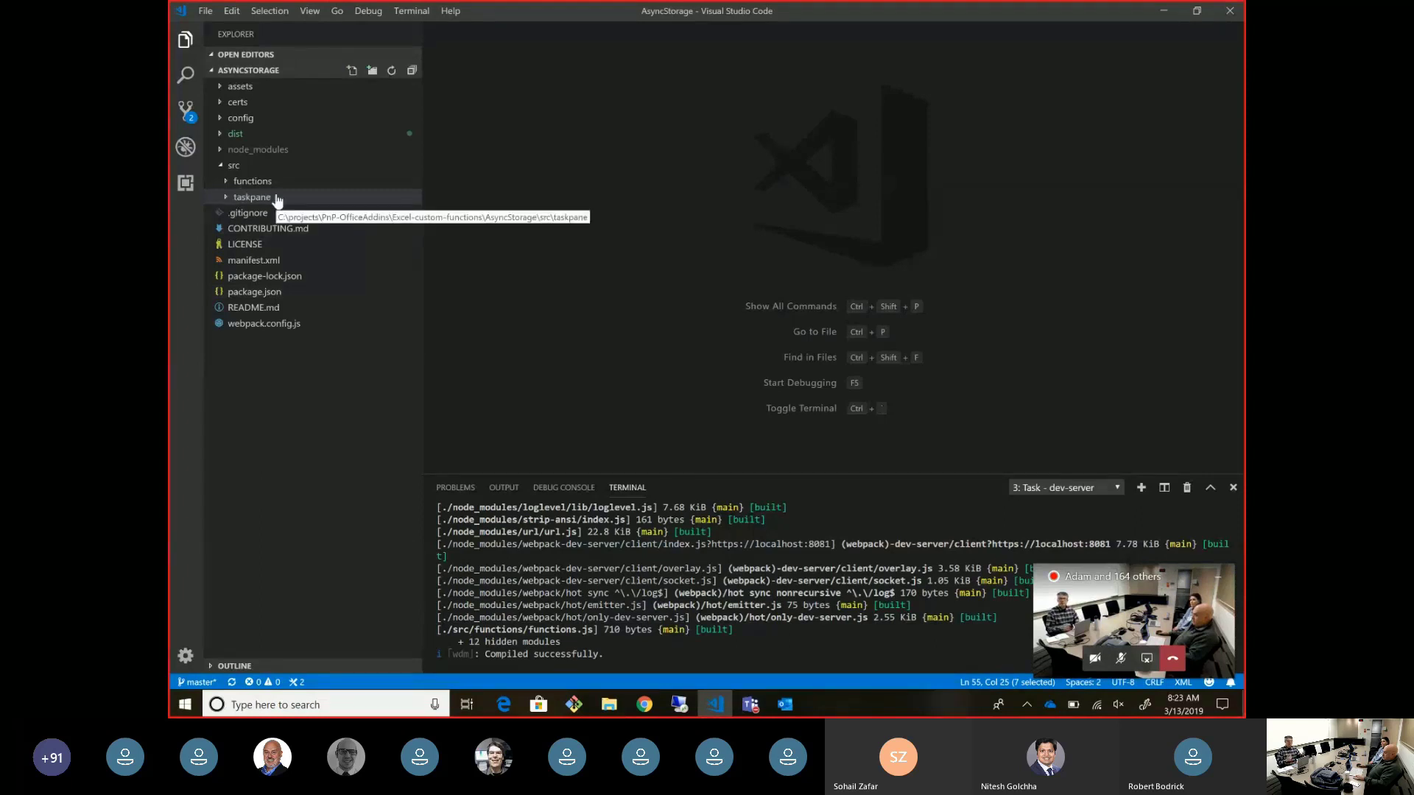
{"action": "left_click", "coordinate": [226, 184]}
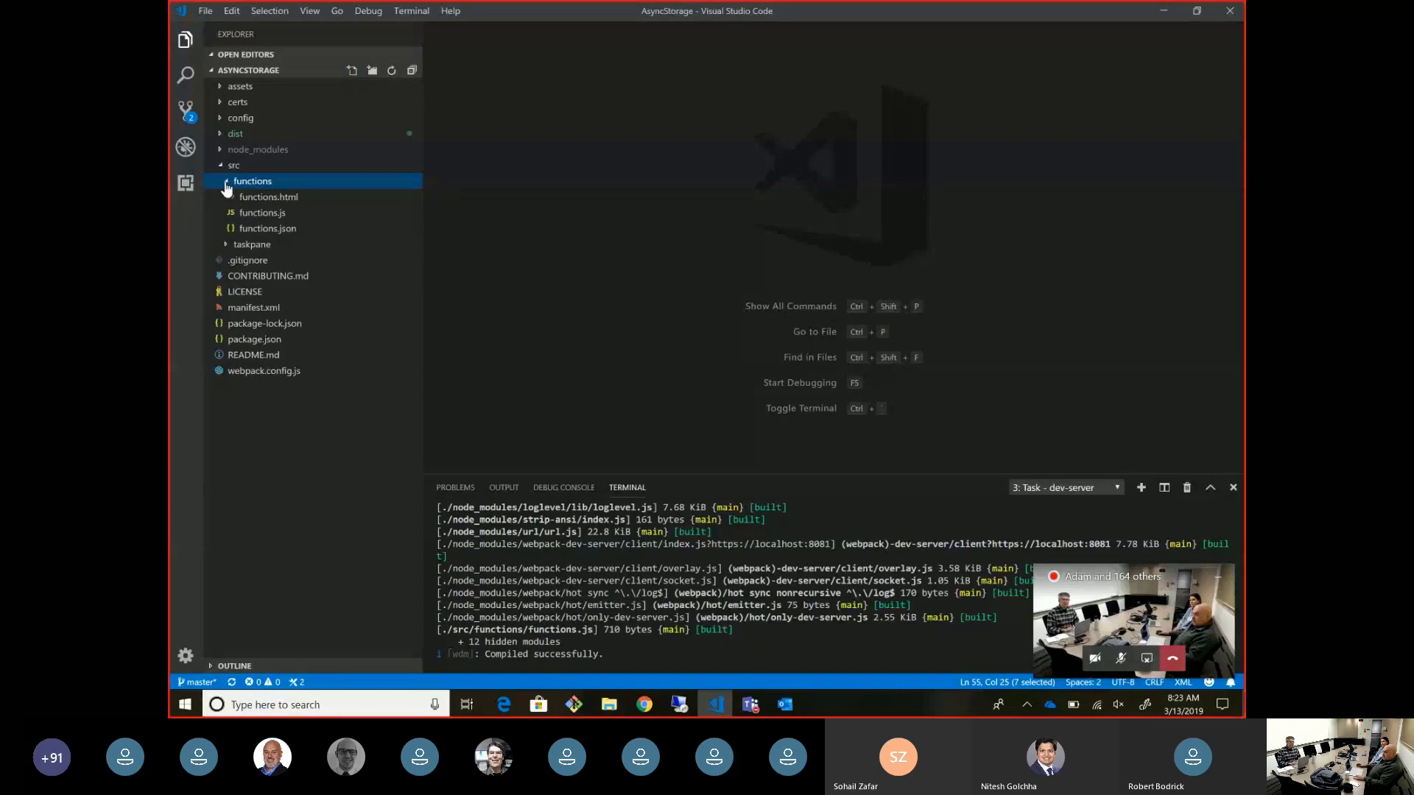
{"action": "left_click", "coordinate": [246, 213]}
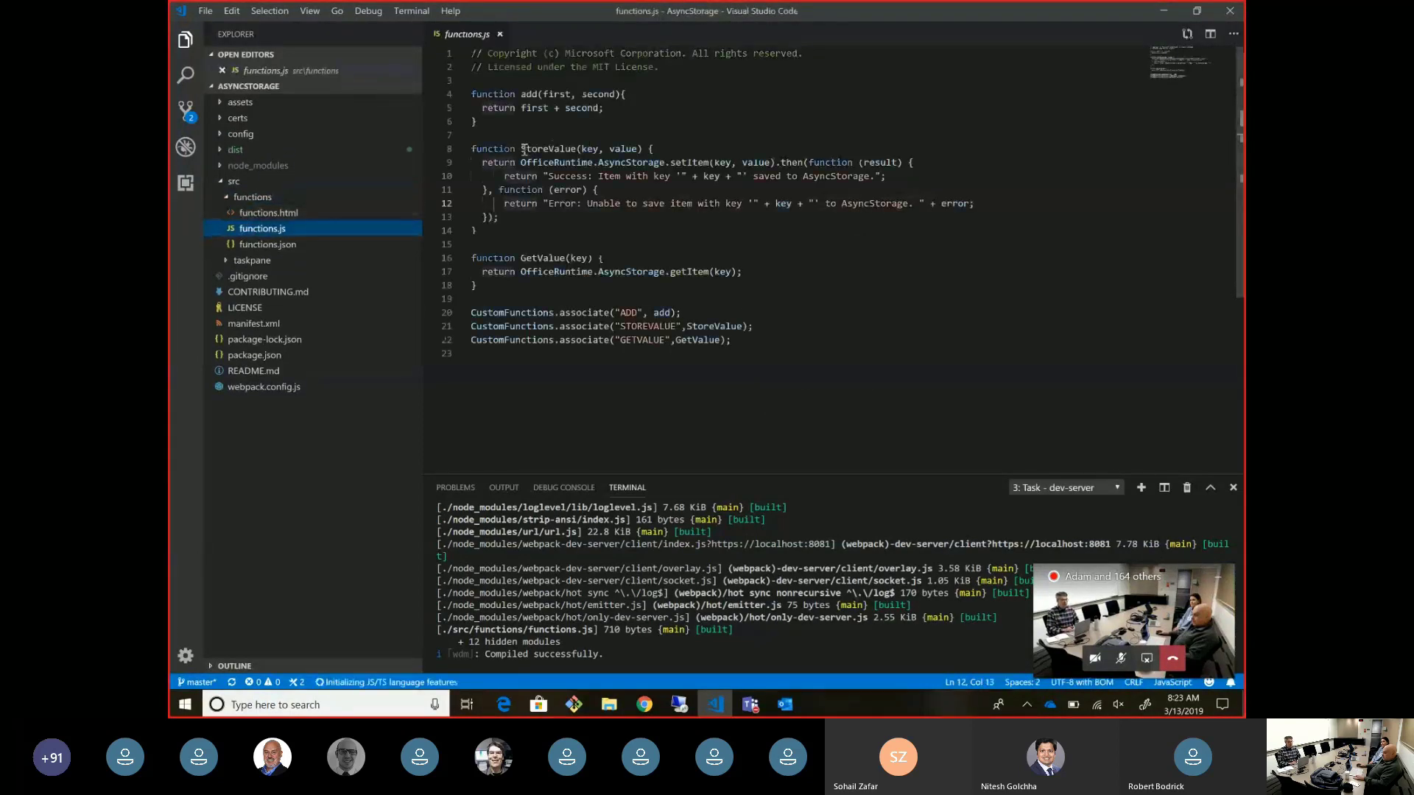
{"action": "left_click_drag", "start_coordinate": [522, 149], "coordinate": [614, 149]}
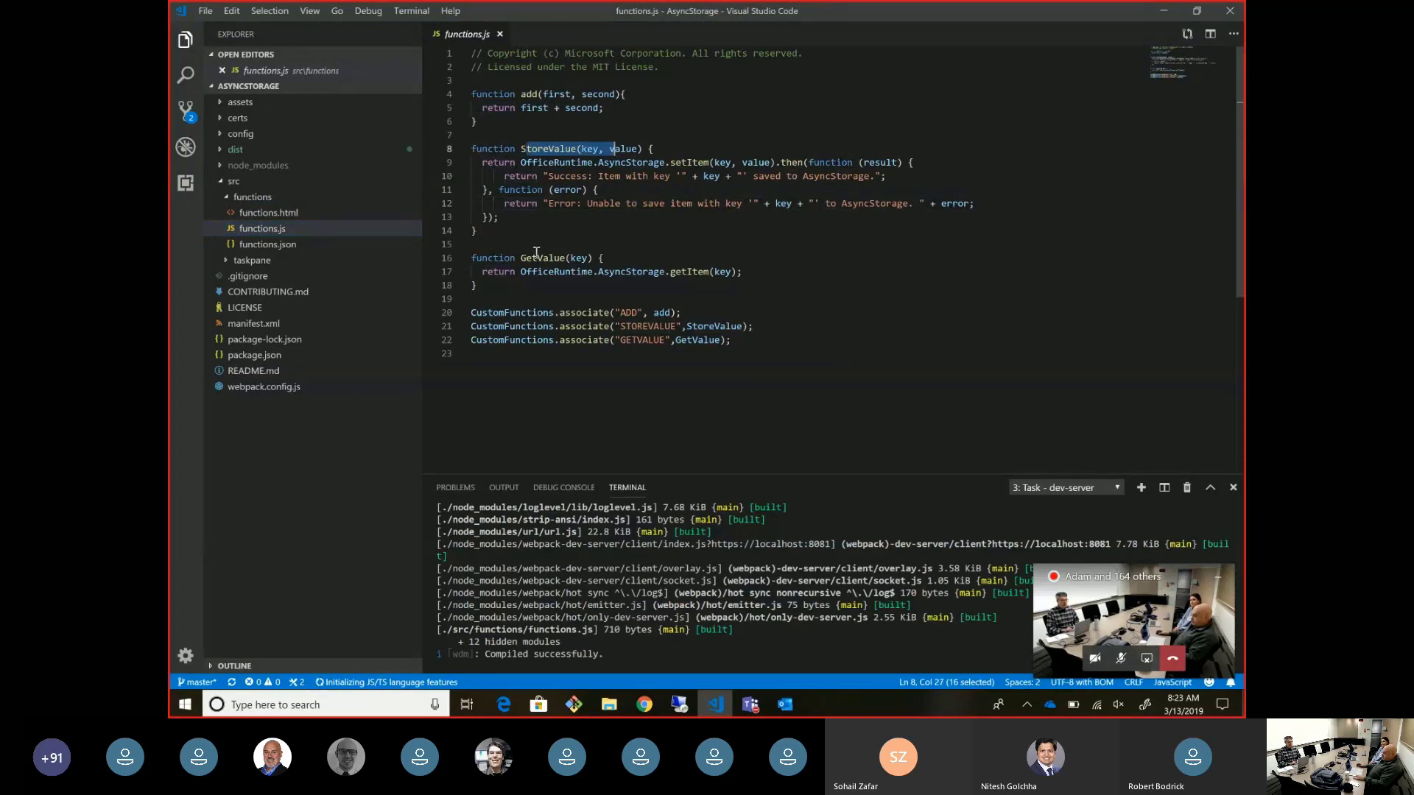
{"action": "left_click_drag", "start_coordinate": [538, 258], "coordinate": [627, 265]}
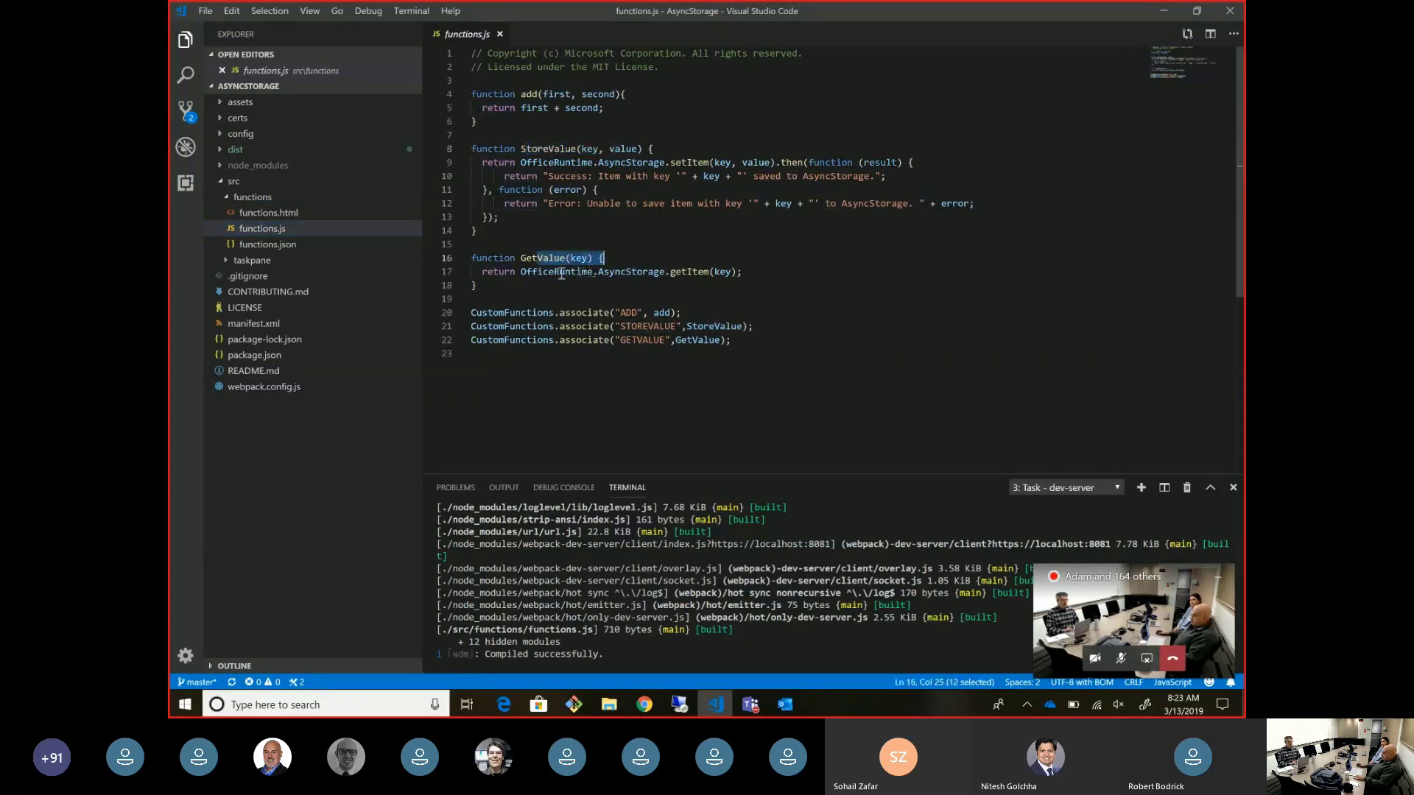
{"action": "left_click_drag", "start_coordinate": [521, 272], "coordinate": [750, 272]}
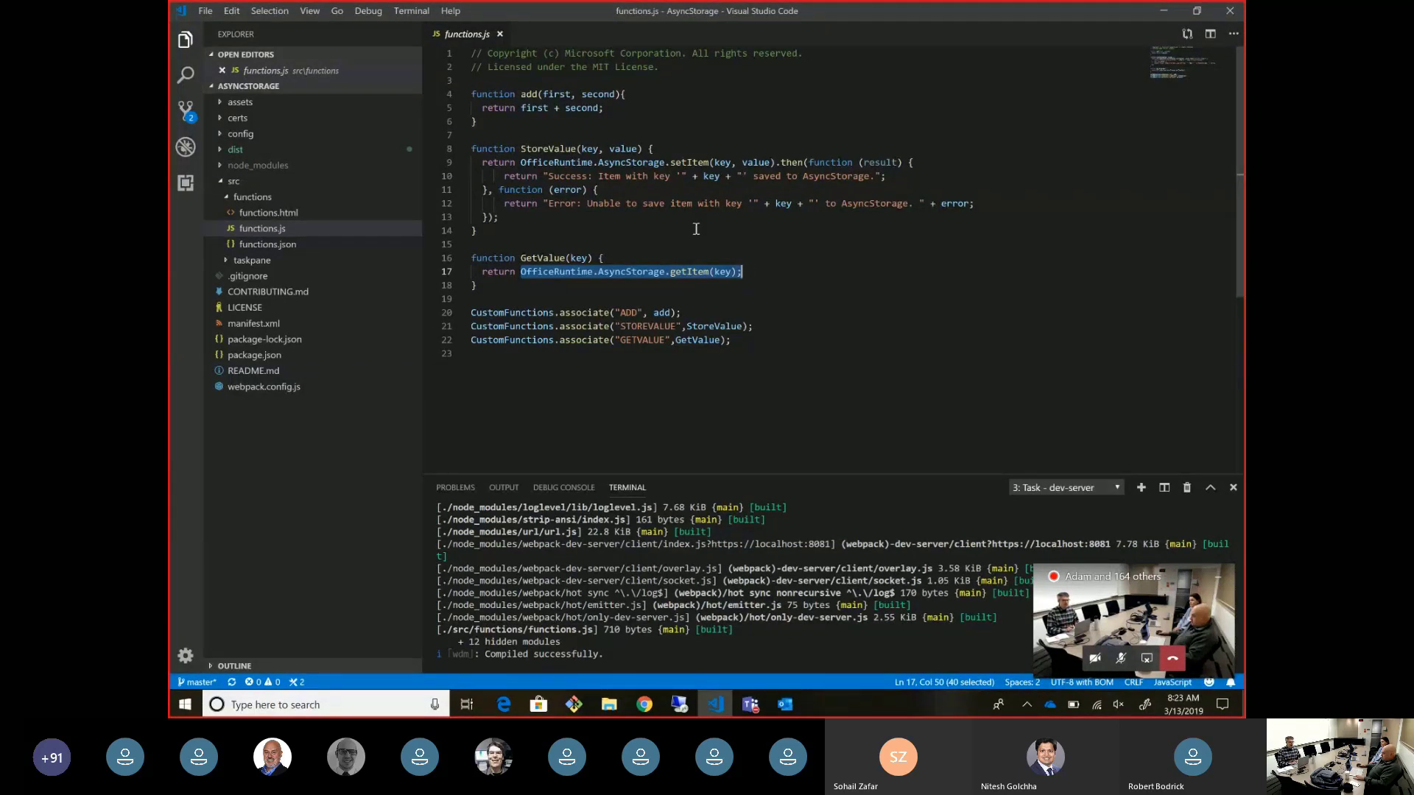
{"action": "left_click", "coordinate": [519, 159]}
{"action": "left_click_drag", "start_coordinate": [520, 159], "coordinate": [711, 162]}
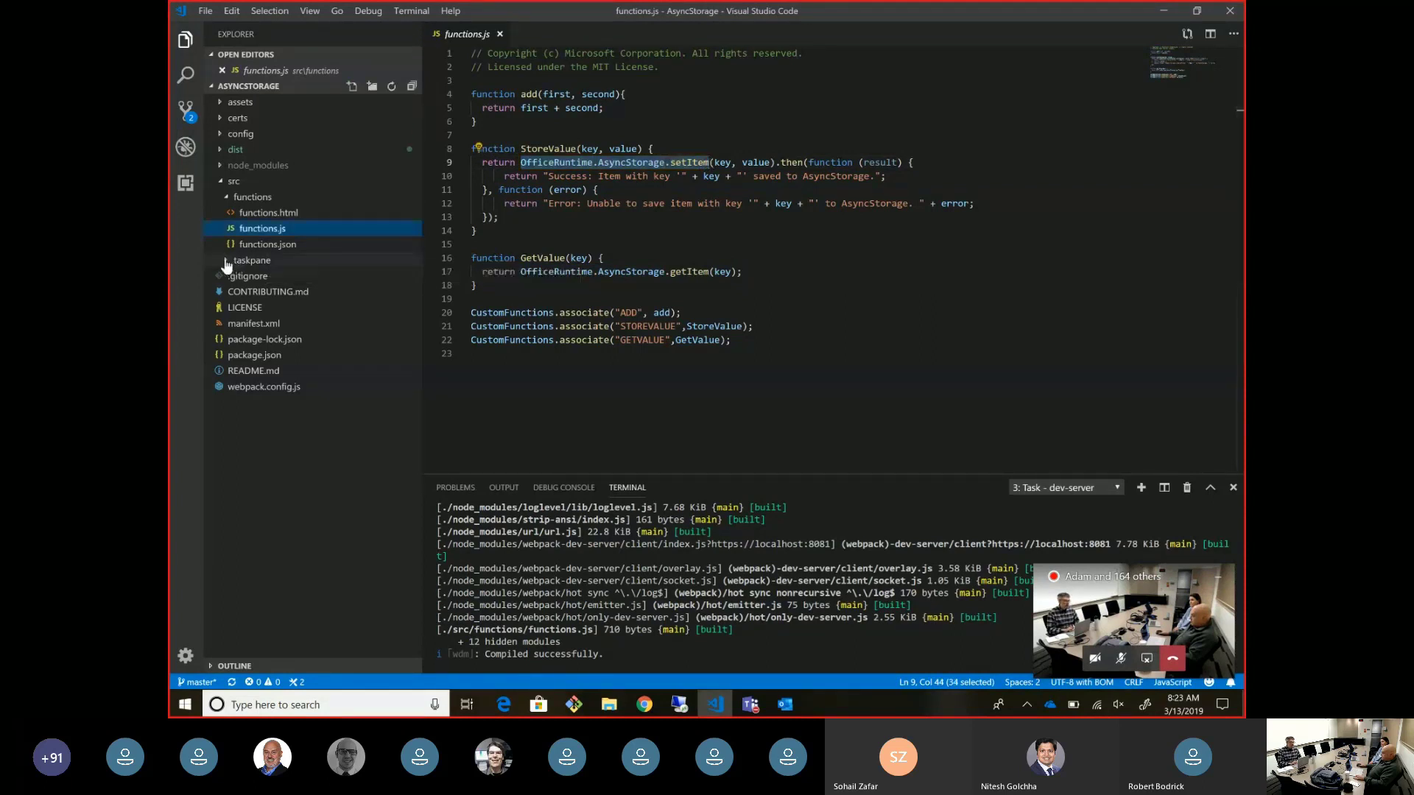
- Open taskpane.html and highlight its AsyncStorage setItem (line 38) and getItem (line 49) calls
{"action": "left_click", "coordinate": [250, 261]}
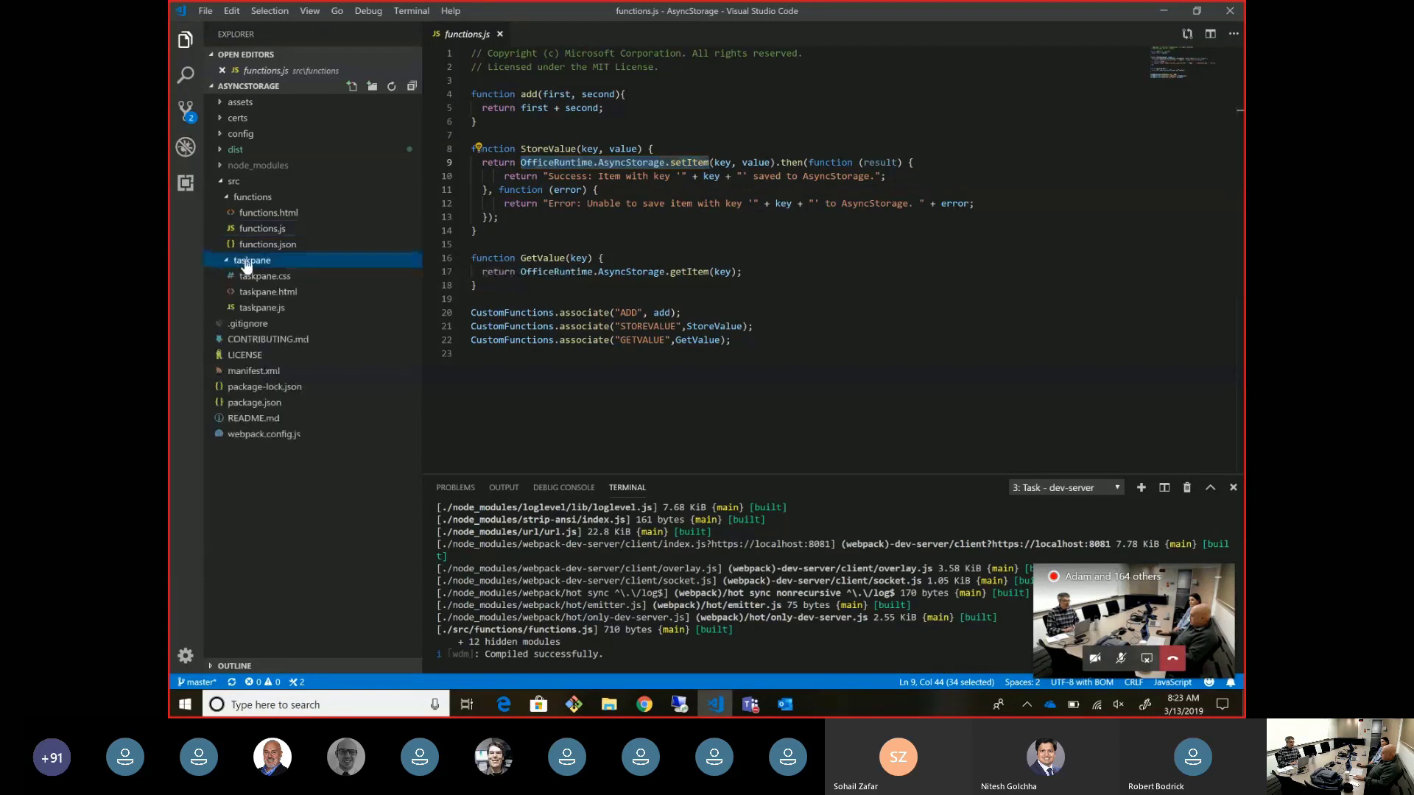
{"action": "left_click", "coordinate": [276, 293]}
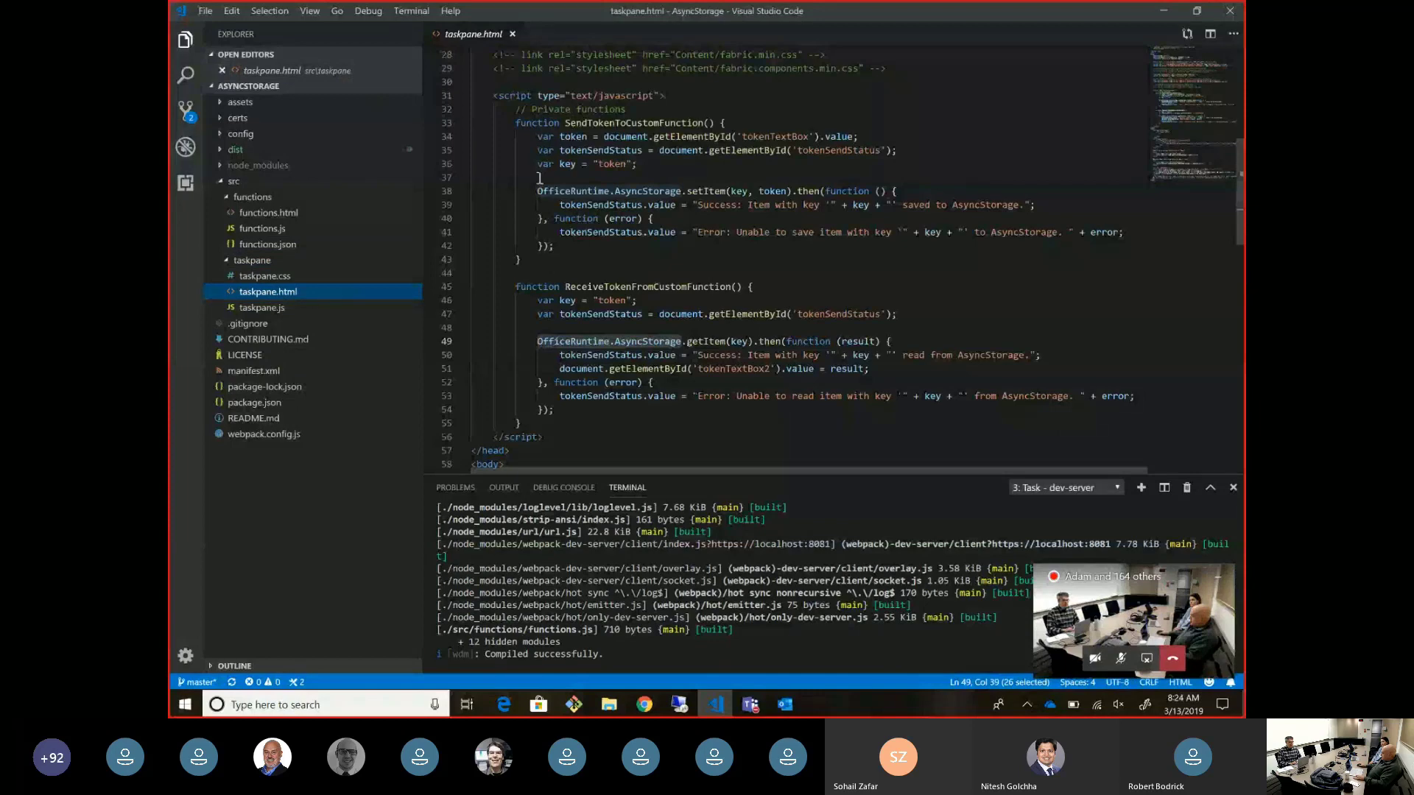
{"action": "left_click_drag", "start_coordinate": [536, 191], "coordinate": [729, 193]}
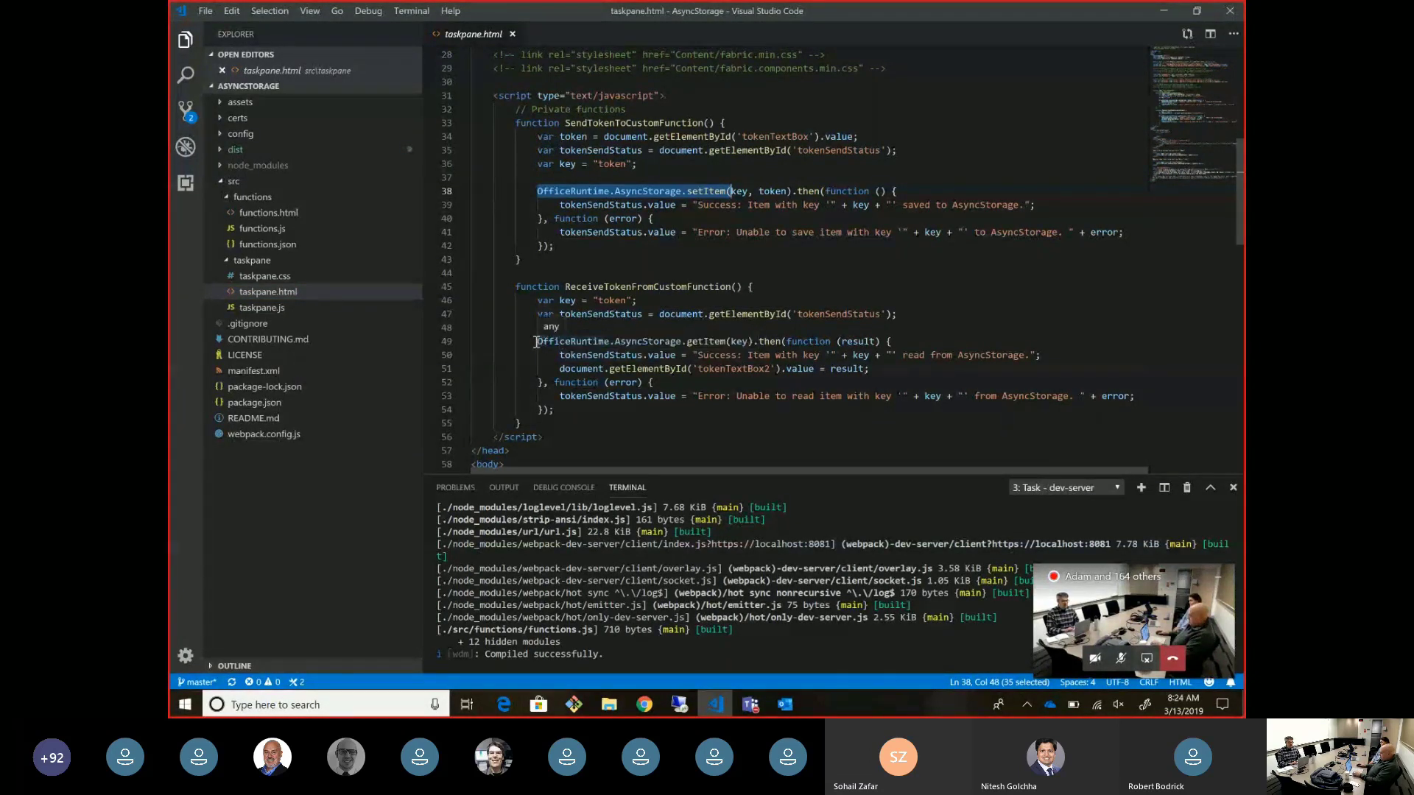
{"action": "left_click_drag", "start_coordinate": [537, 340], "coordinate": [727, 341]}
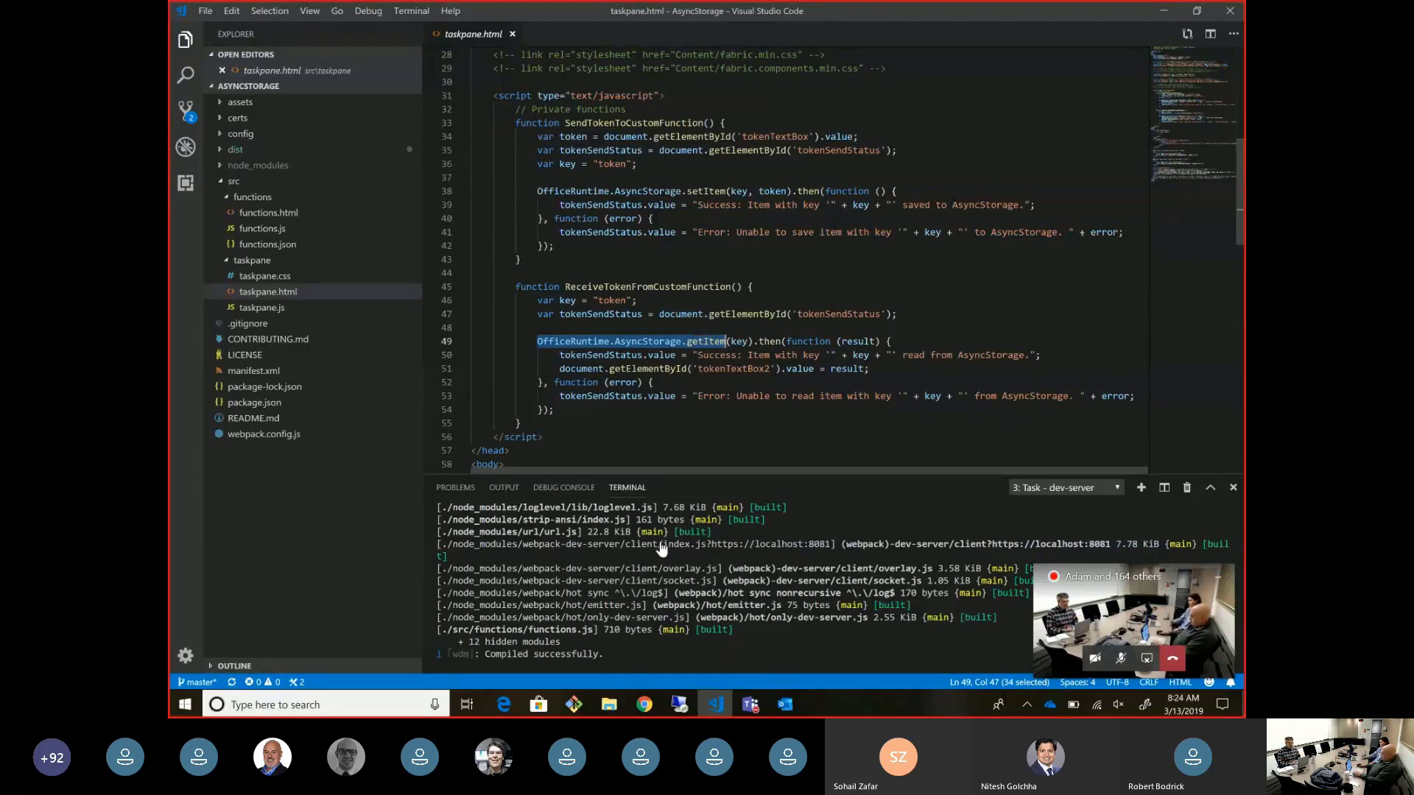
- Switch to the Chrome window showing the PnP-OfficeAddins GitHub repository
{"action": "mouse_move", "coordinate": [644, 705]}
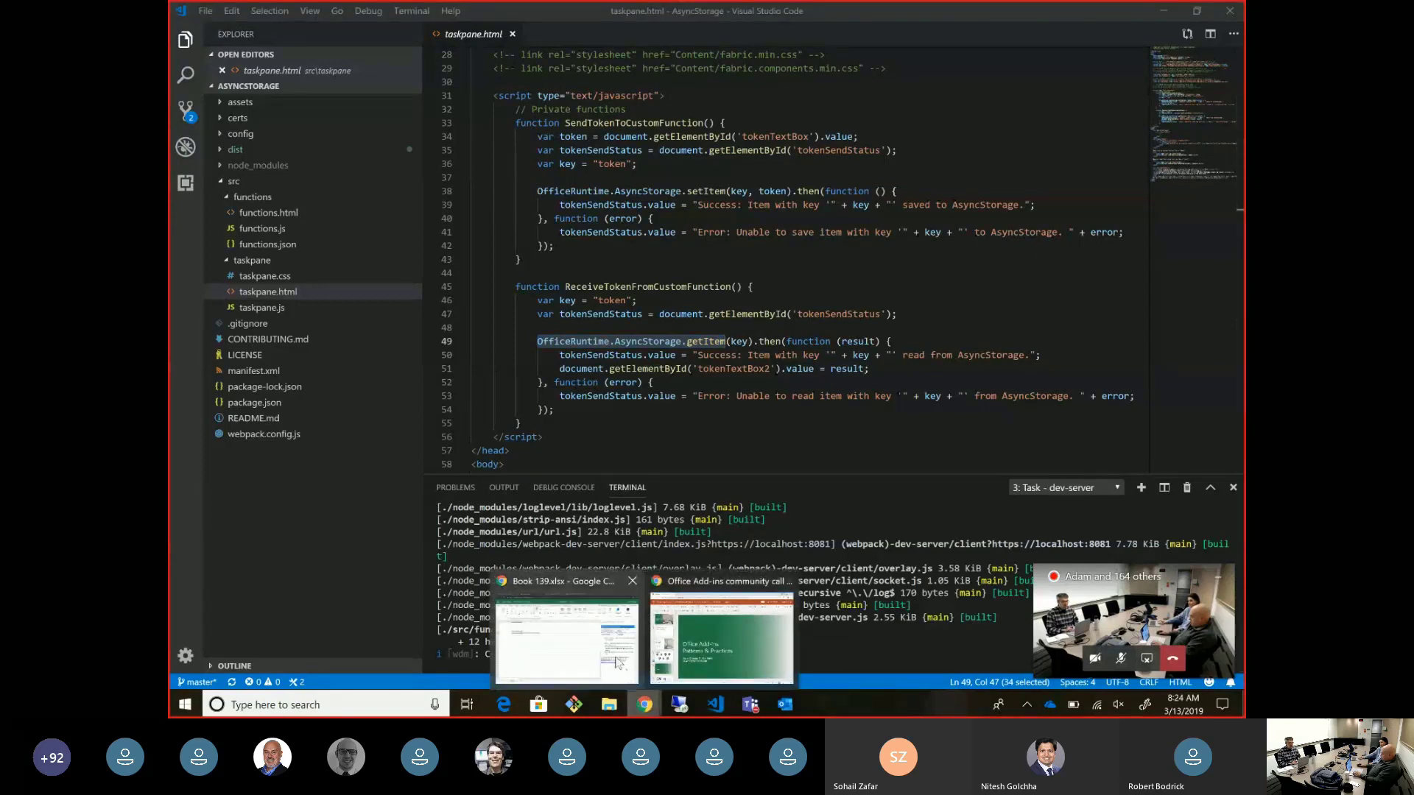
{"action": "left_click", "coordinate": [616, 662]}
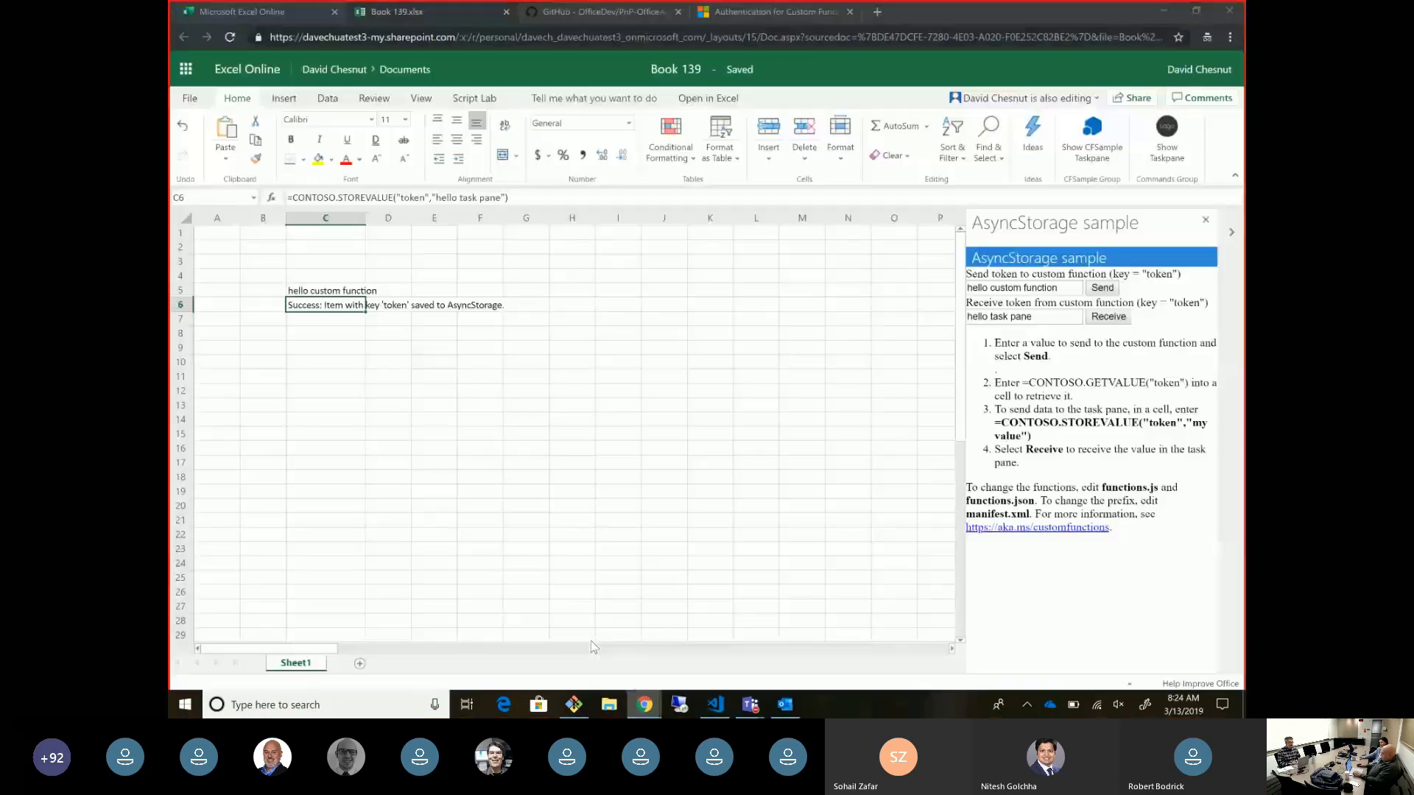
{"action": "left_click", "coordinate": [614, 13]}
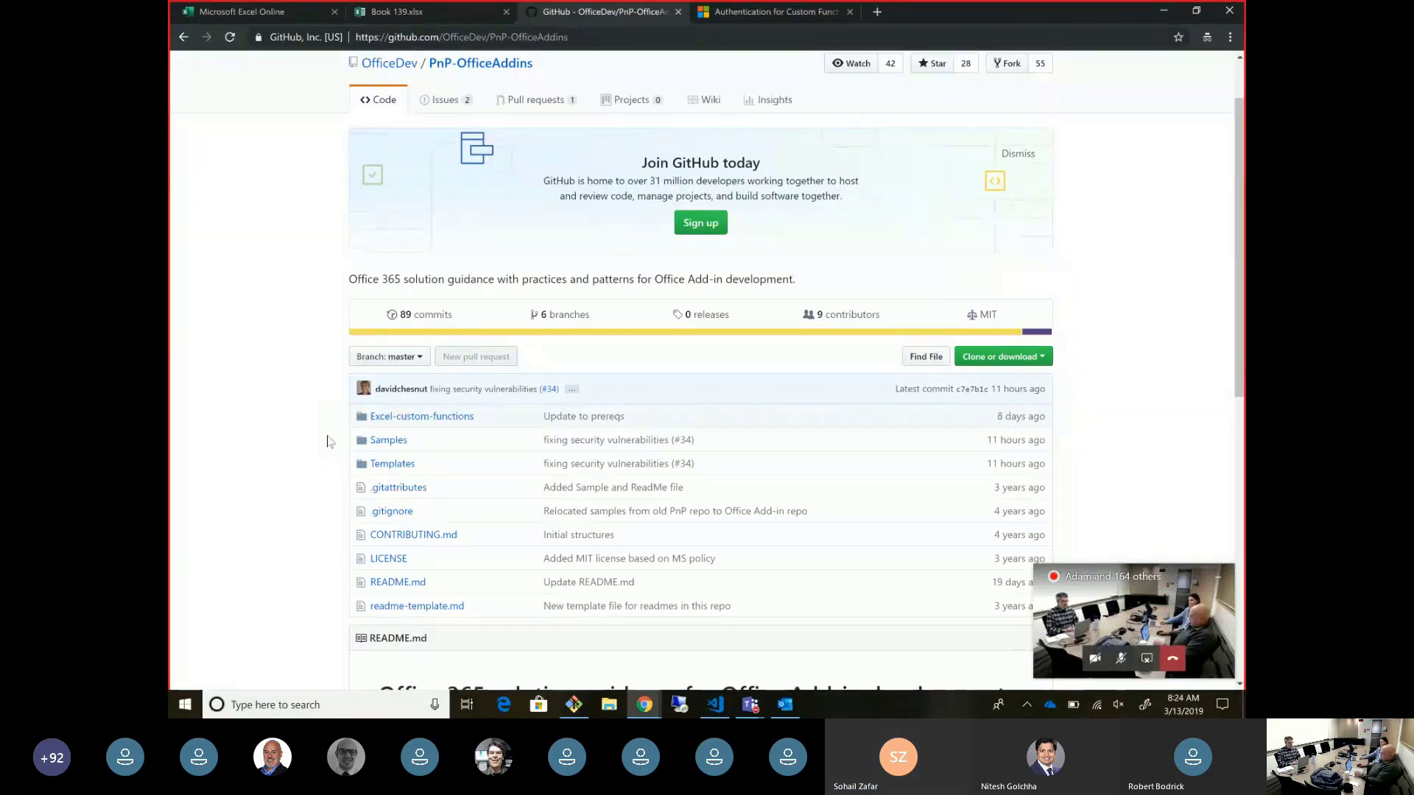
- Open Excel-custom-functions > AsyncStorage and scroll through its README
{"action": "left_click", "coordinate": [429, 416]}
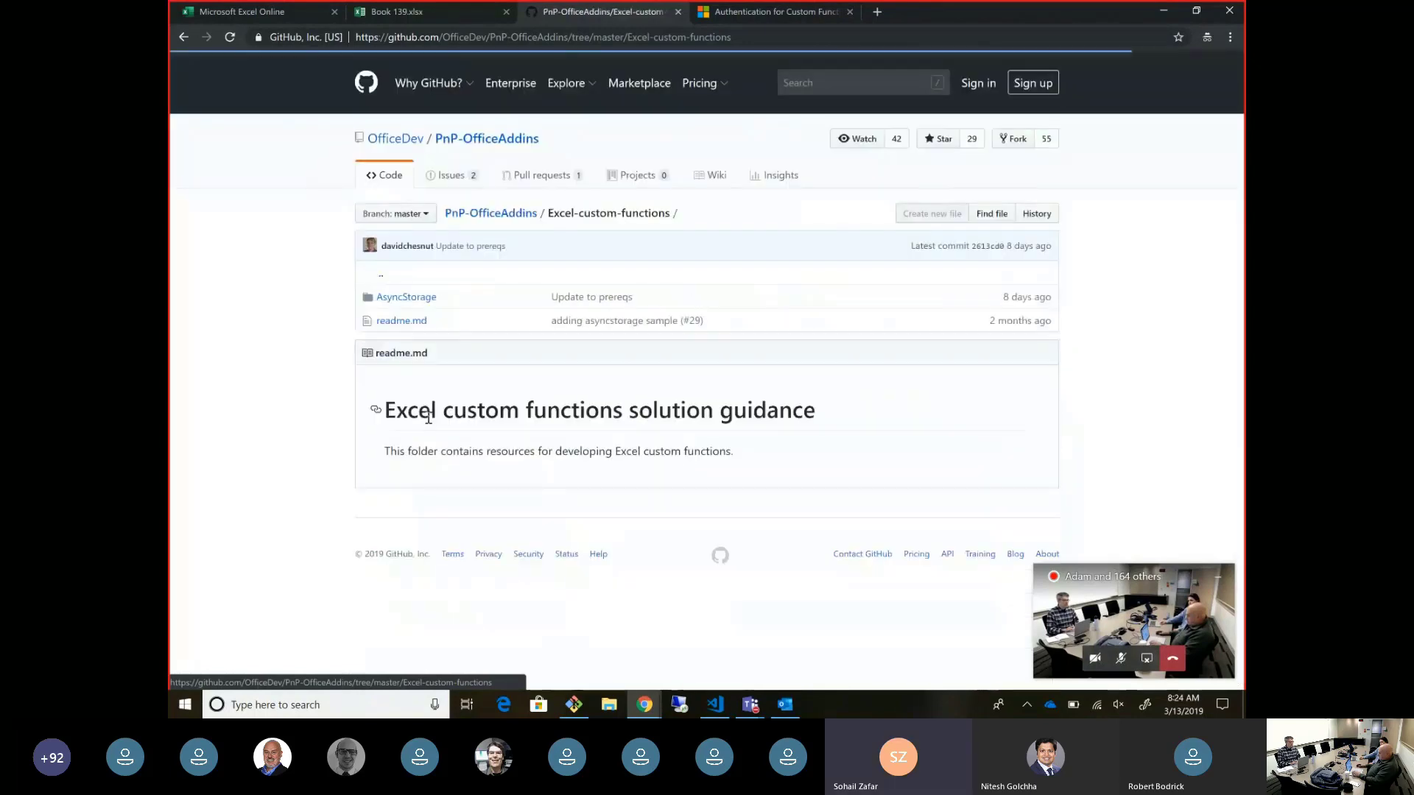
{"action": "left_click", "coordinate": [408, 302]}
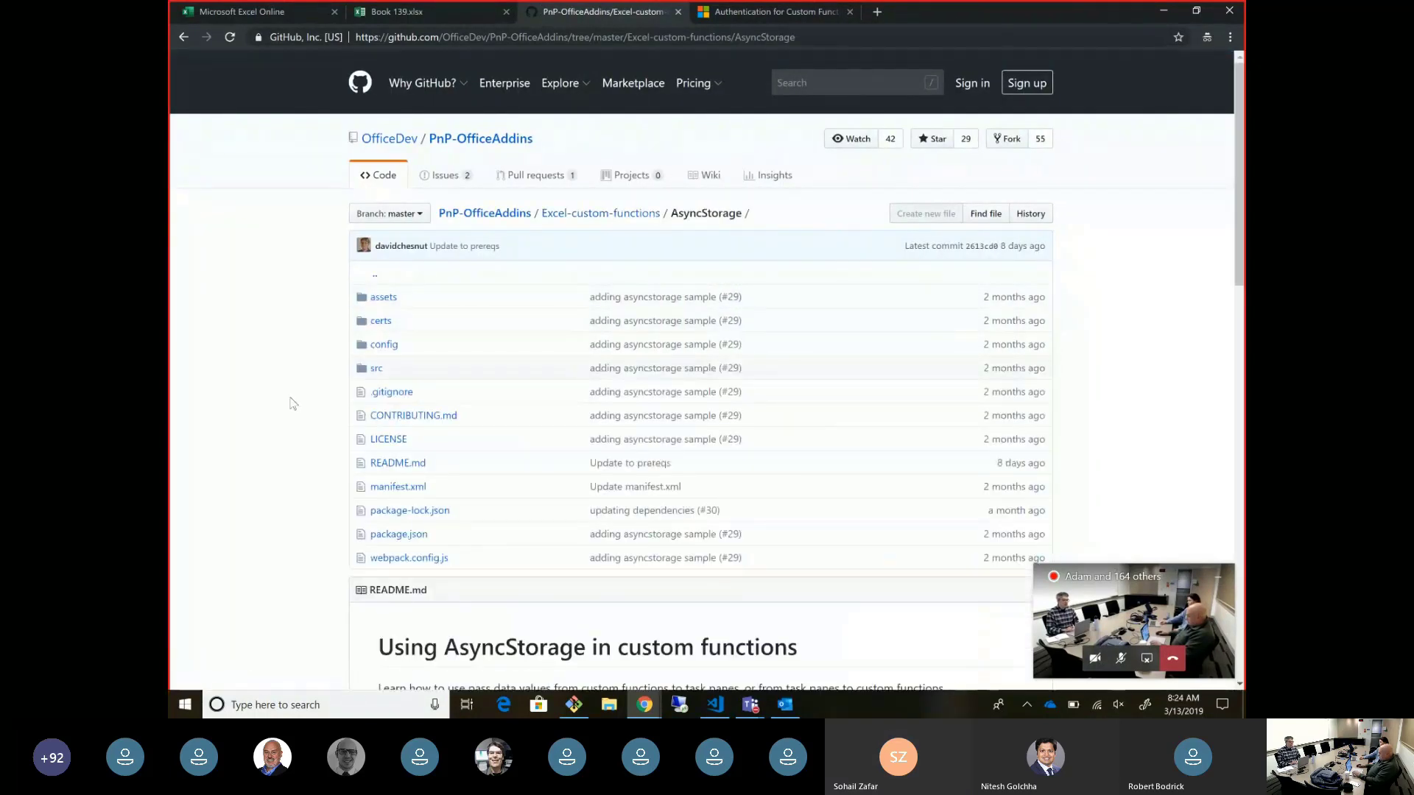
{"action": "scroll", "coordinate": [291, 399], "scroll_direction": "down", "scroll_amount": 4}
{"action": "scroll", "coordinate": [293, 403], "scroll_direction": "down", "scroll_amount": 3}
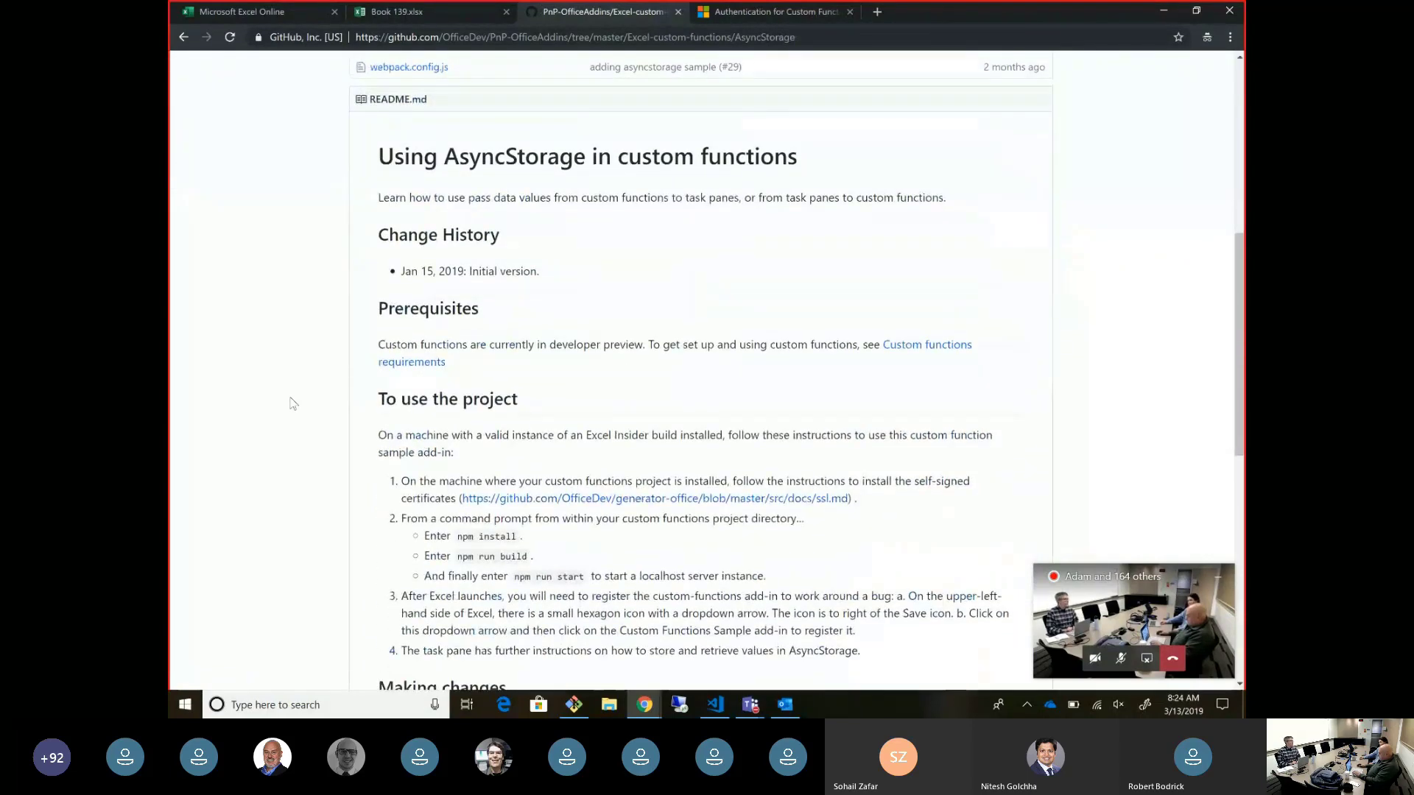
{"action": "scroll", "coordinate": [293, 403], "scroll_direction": "up", "scroll_amount": 7}
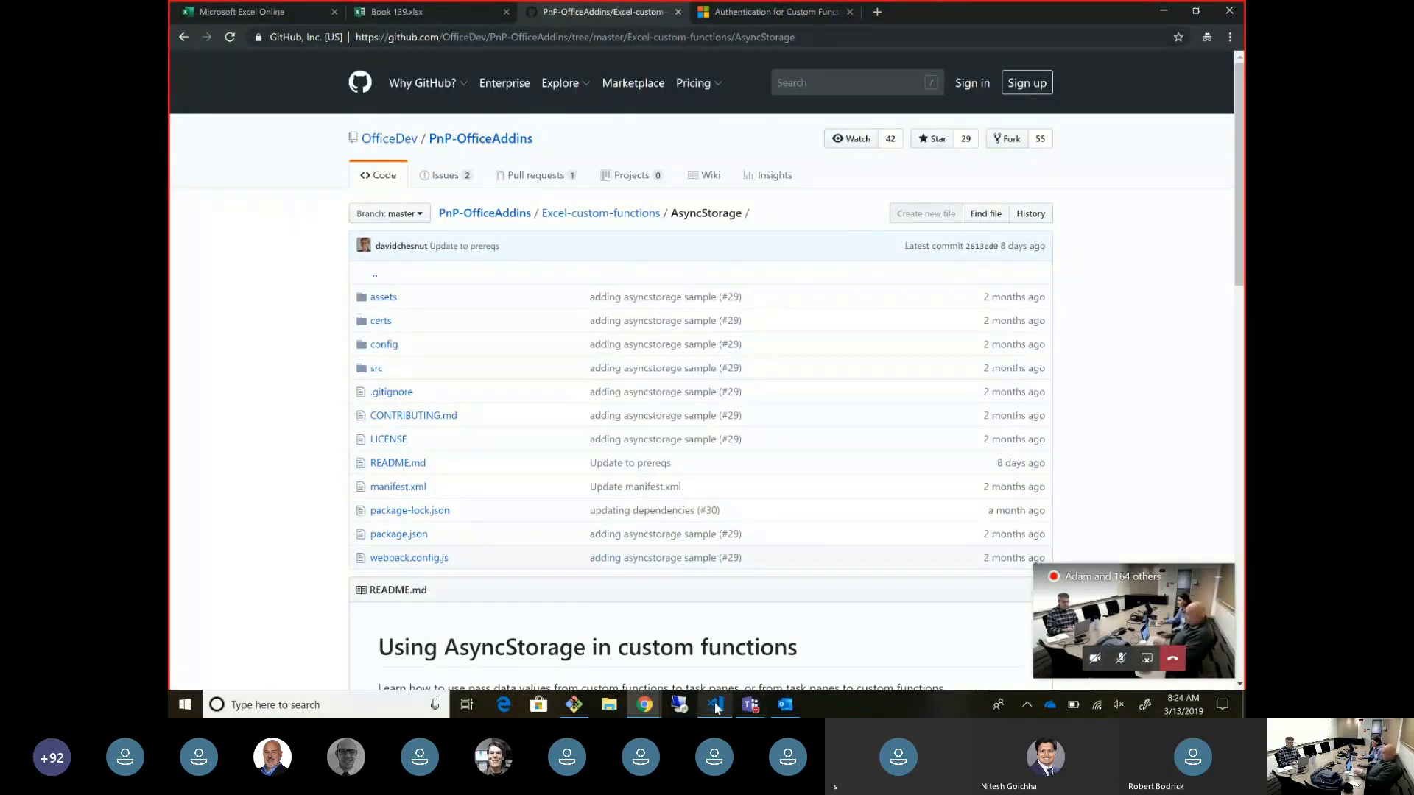
- Bring up the Office Add-ins community call slides window, then minimize it
{"action": "mouse_move", "coordinate": [653, 711]}
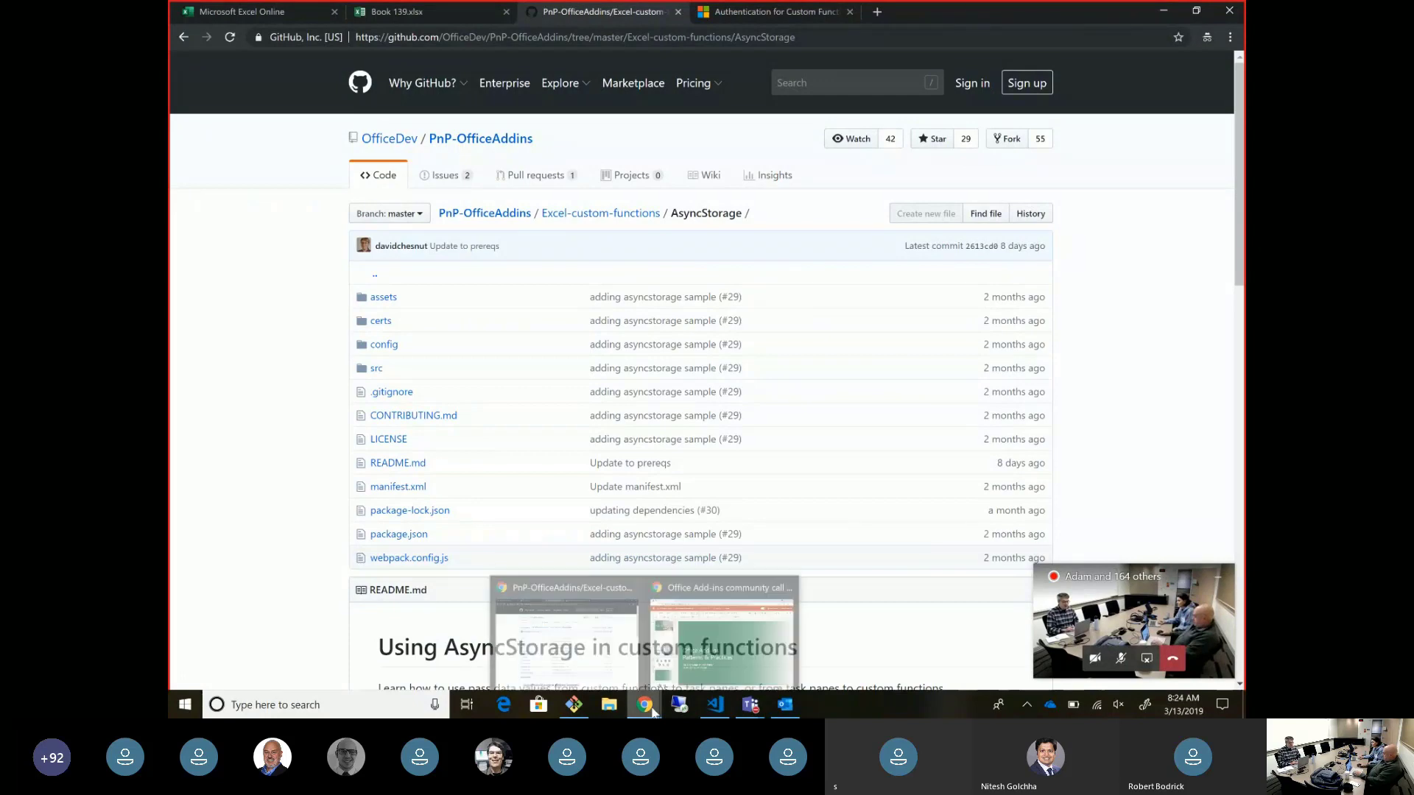
{"action": "left_click", "coordinate": [725, 634]}
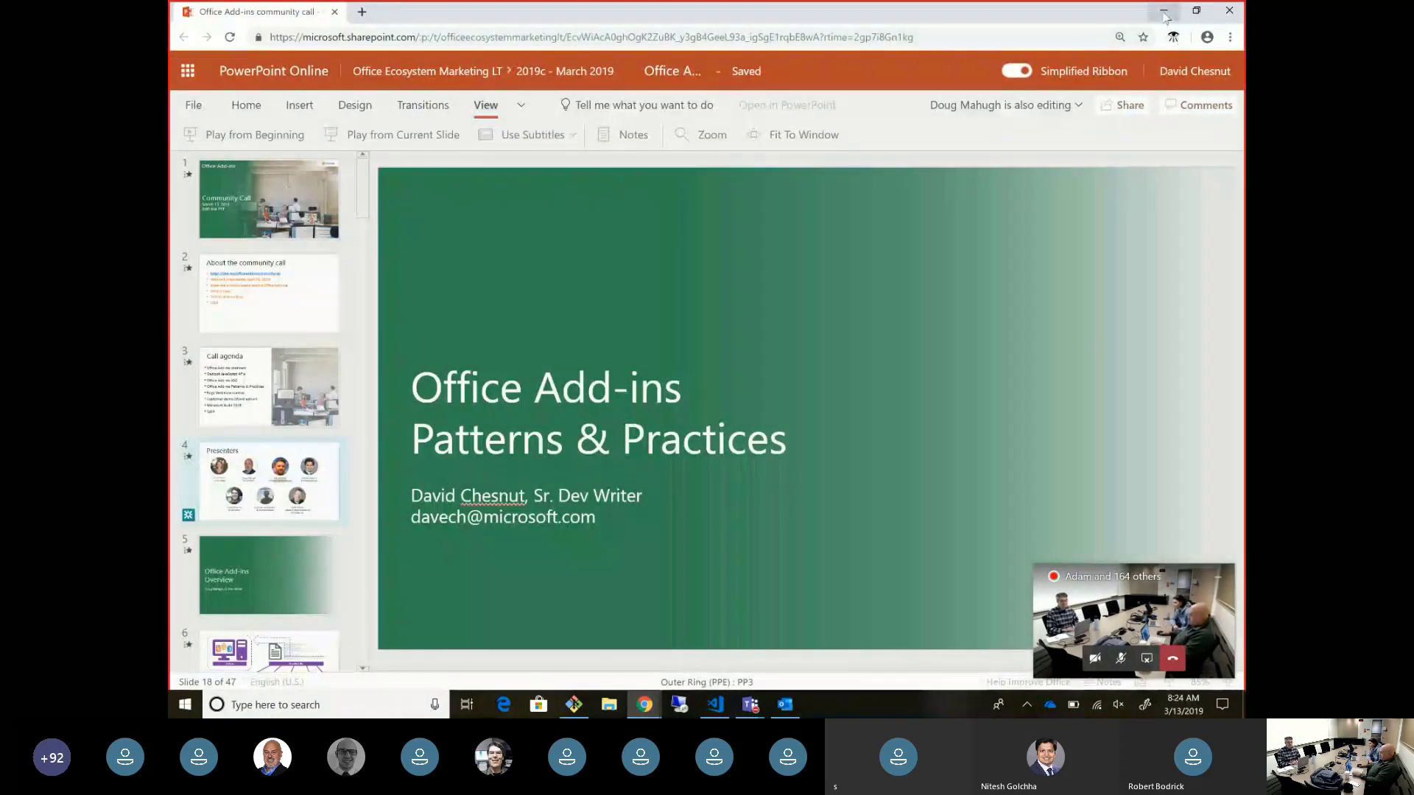
{"action": "left_click", "coordinate": [1163, 11]}
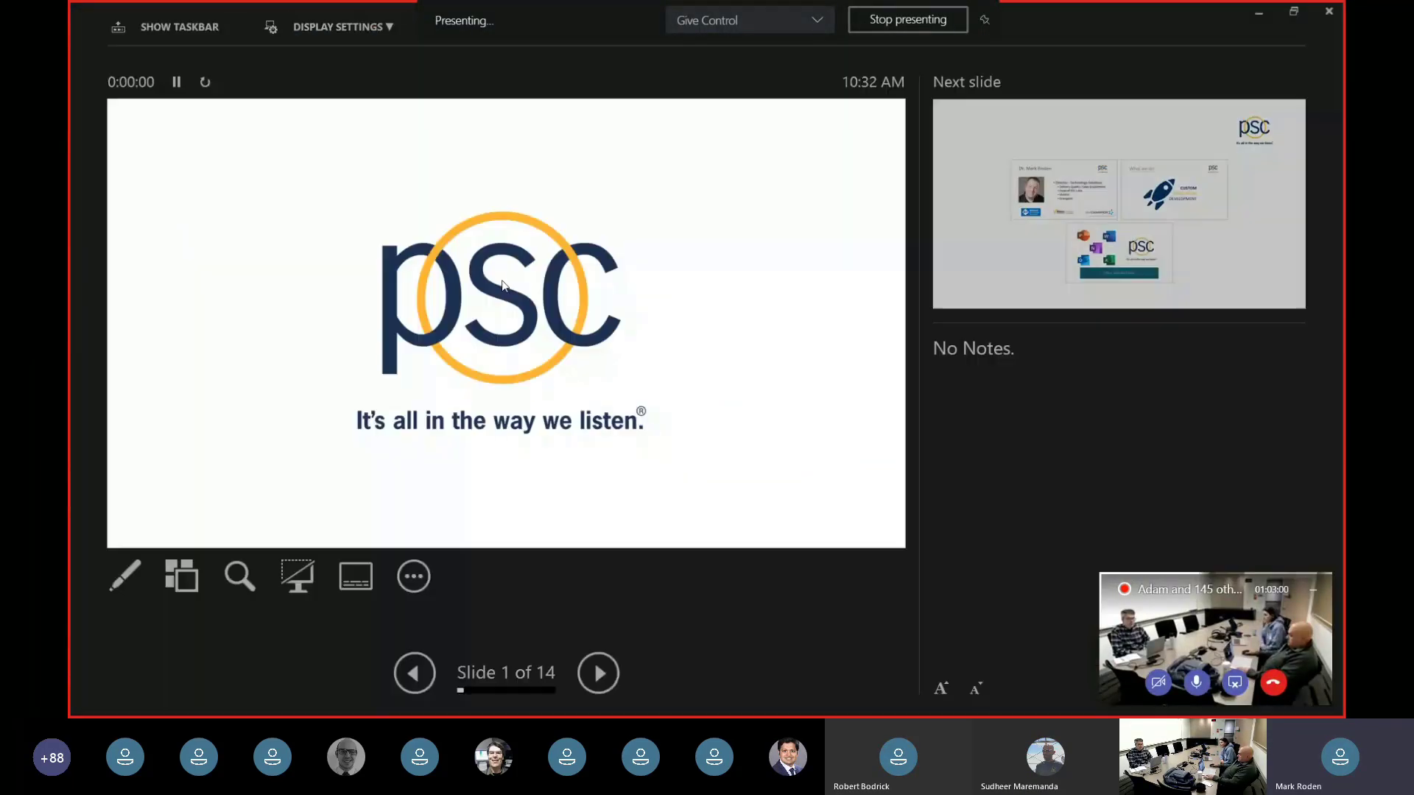
- Set the slide show to Duplicate Slide Show and advance past the title slide
{"action": "left_click", "coordinate": [339, 27]}
{"action": "left_click", "coordinate": [340, 94]}
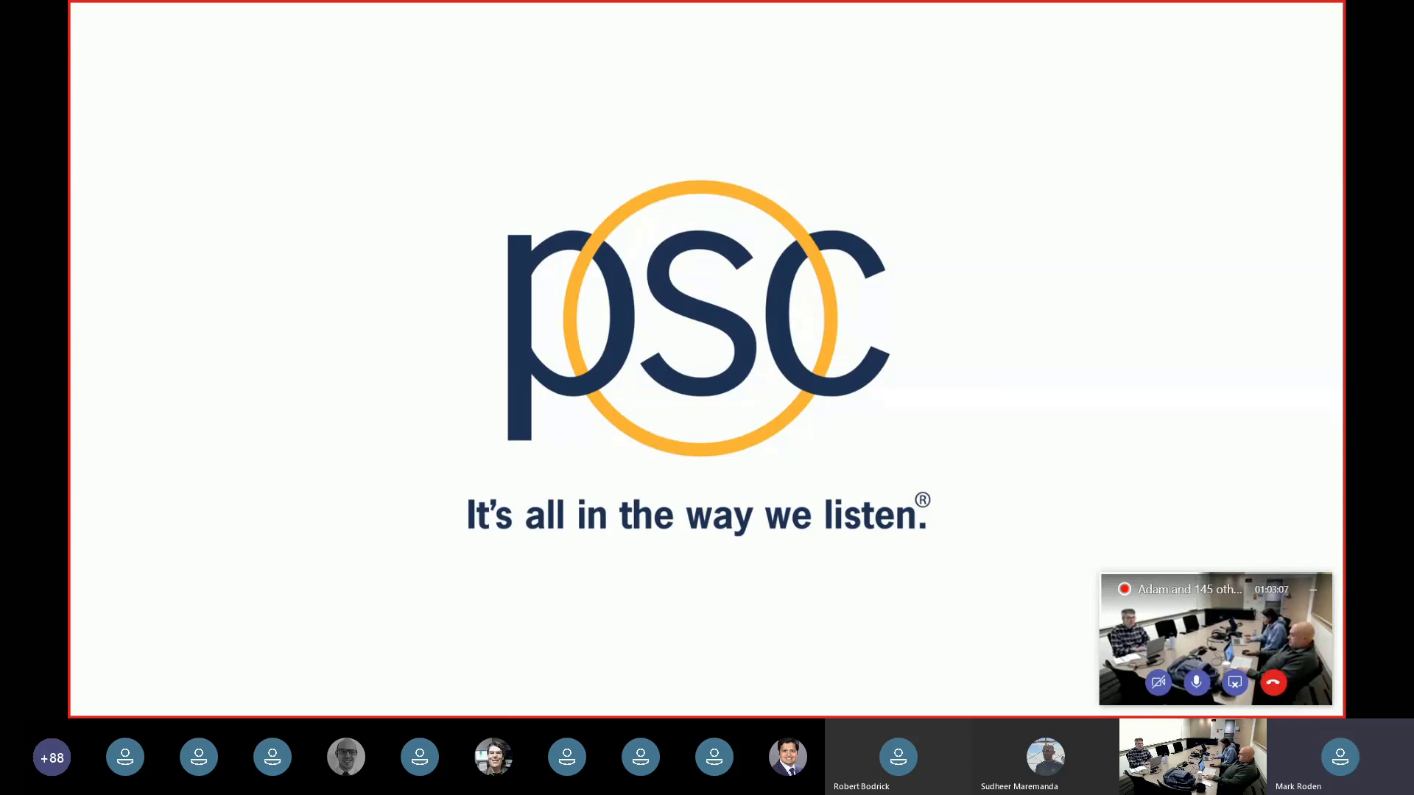
{"action": "key", "text": "Right"}
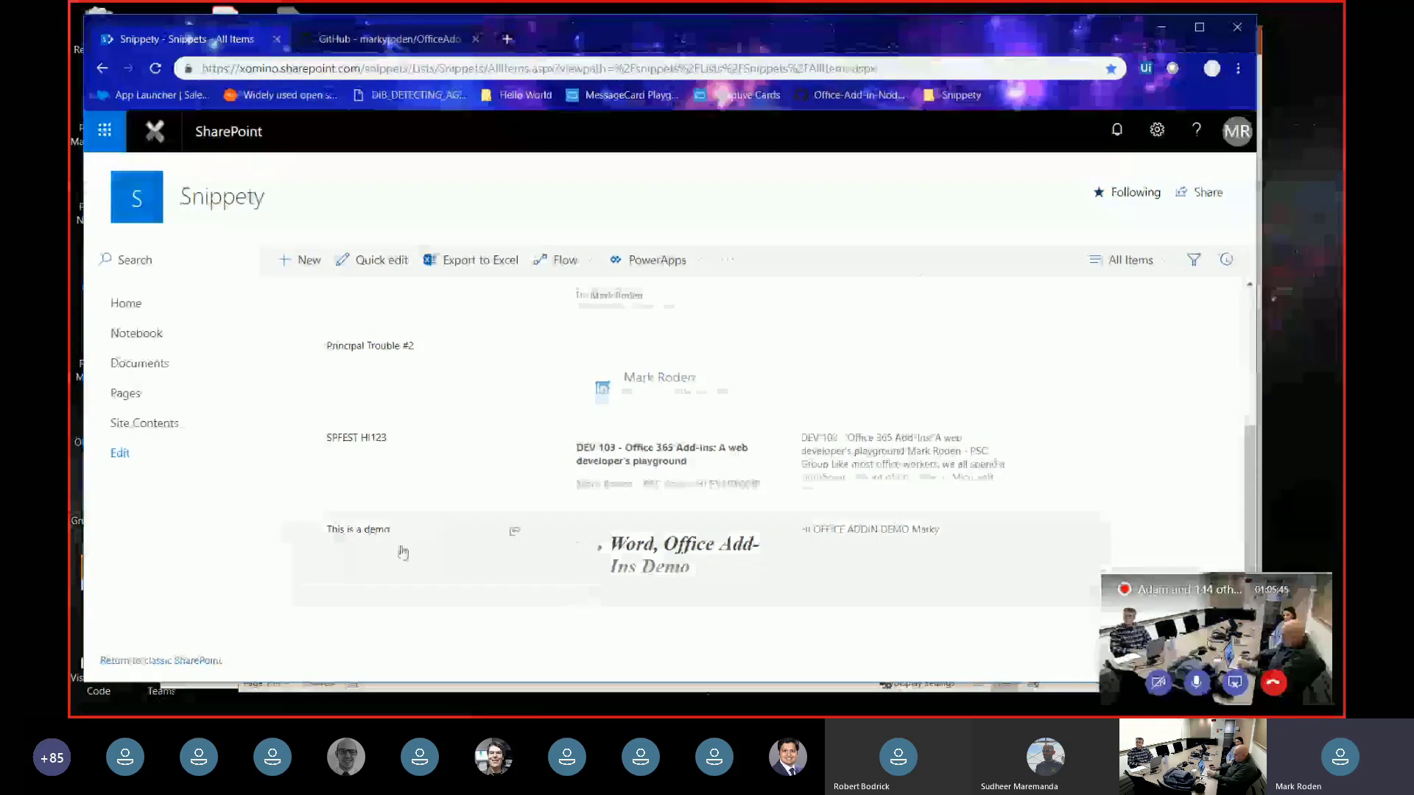
- Open the 'This is a demo' snippet's details, reloading the list once along the way
{"action": "left_click", "coordinate": [369, 535]}
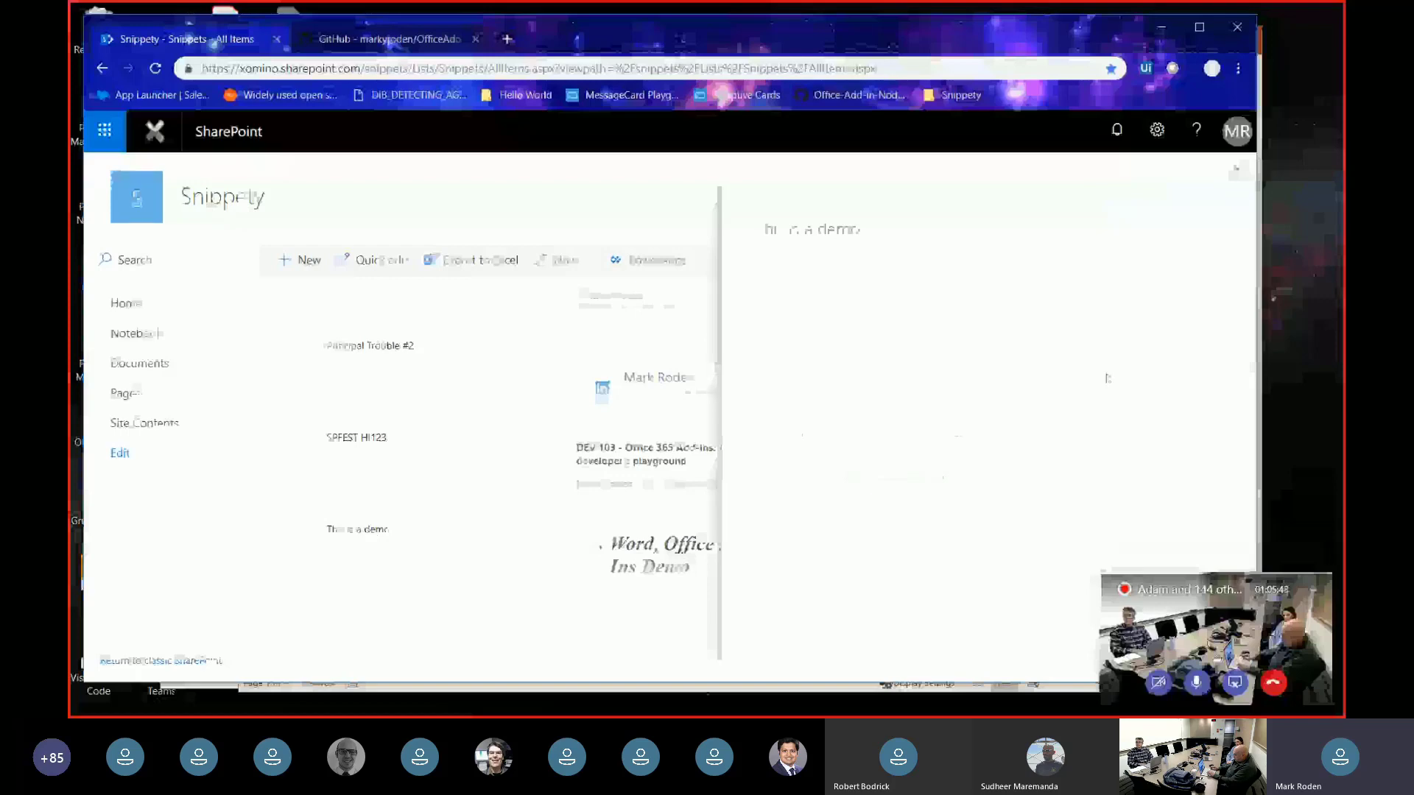
{"action": "left_click_drag", "start_coordinate": [1219, 598], "coordinate": [70, 457]}
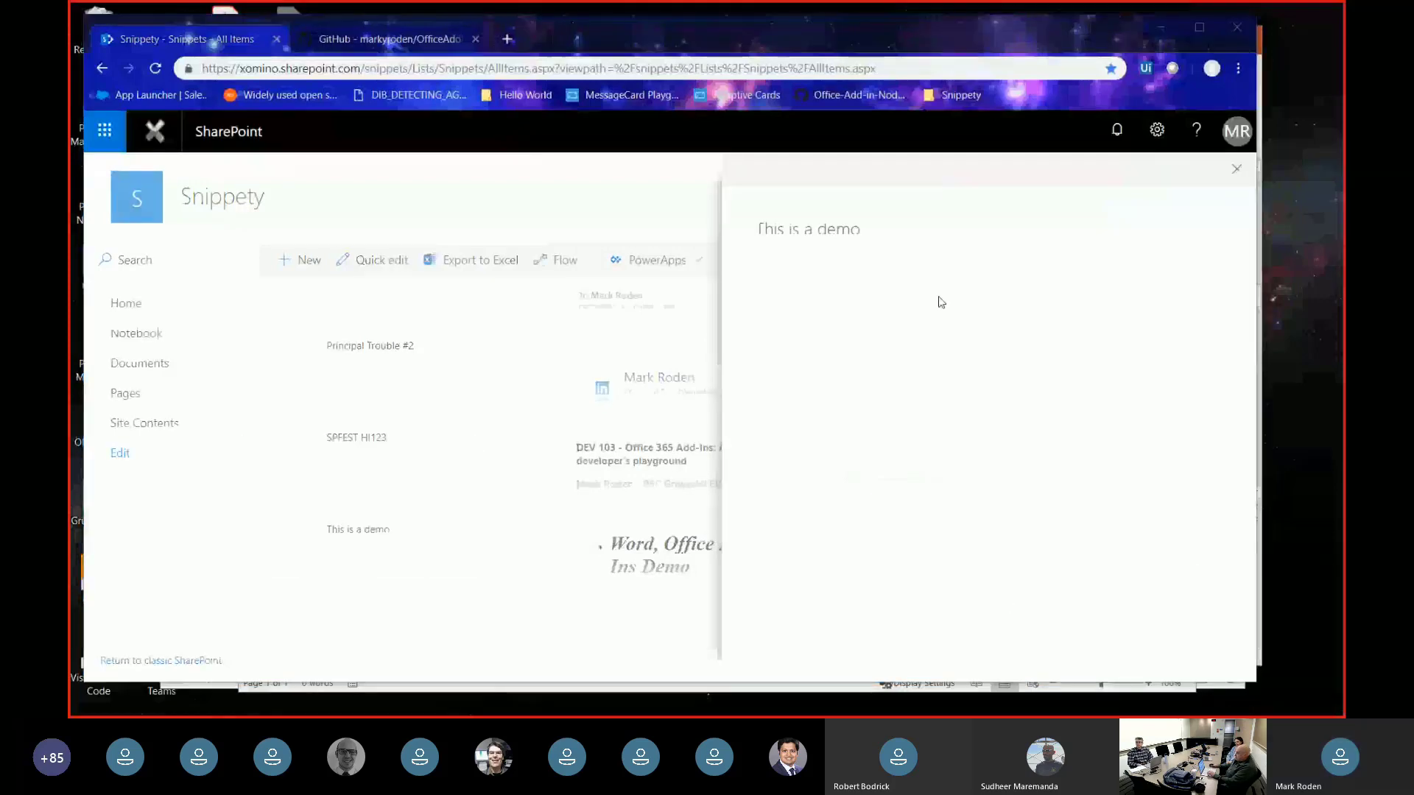
{"action": "left_click", "coordinate": [1237, 173]}
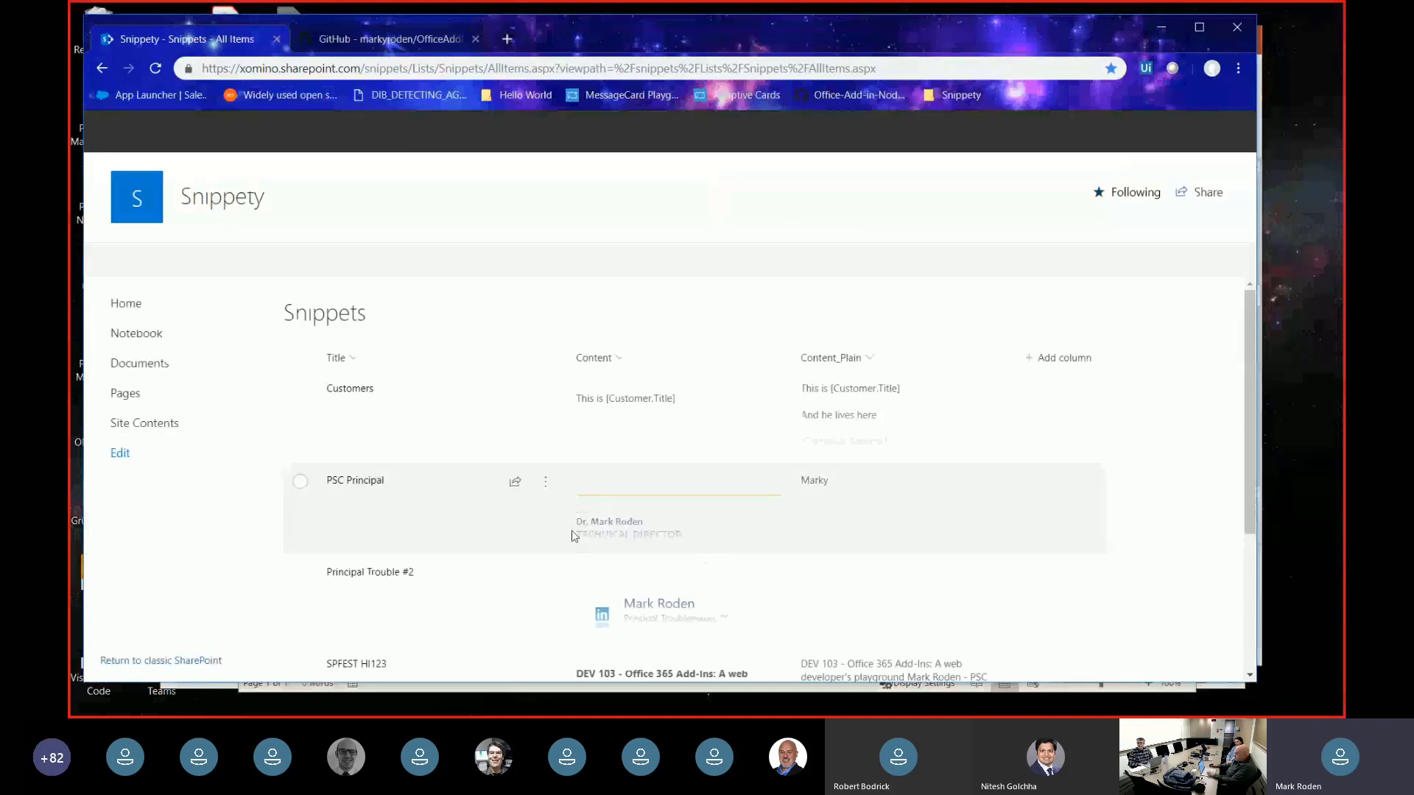
{"action": "scroll", "coordinate": [389, 544], "scroll_direction": "down", "scroll_amount": 3}
{"action": "left_click", "coordinate": [388, 545]}
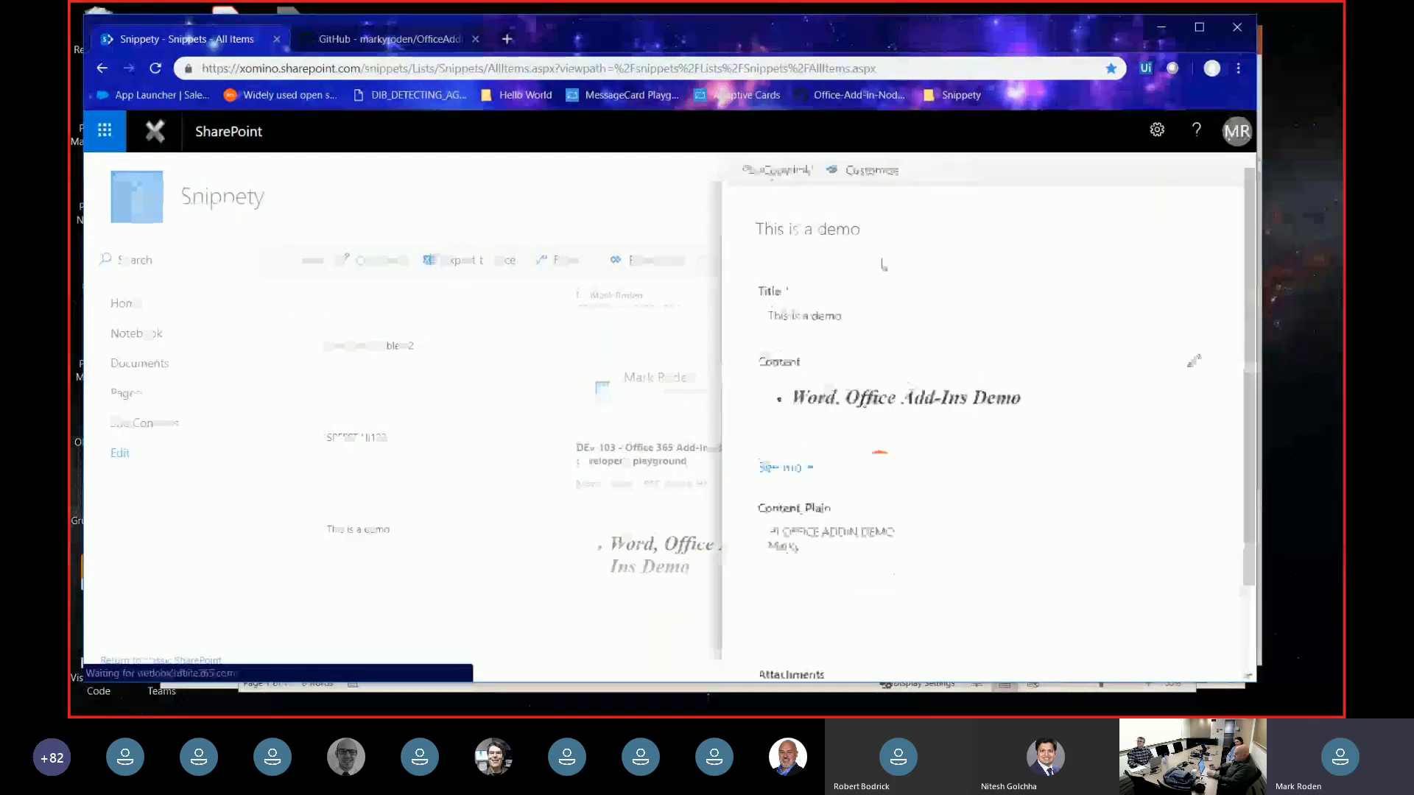
- Append 'THIS IS LIVE' to the snippet title
{"action": "left_click", "coordinate": [868, 310]}
{"action": "left_click", "coordinate": [884, 317]}
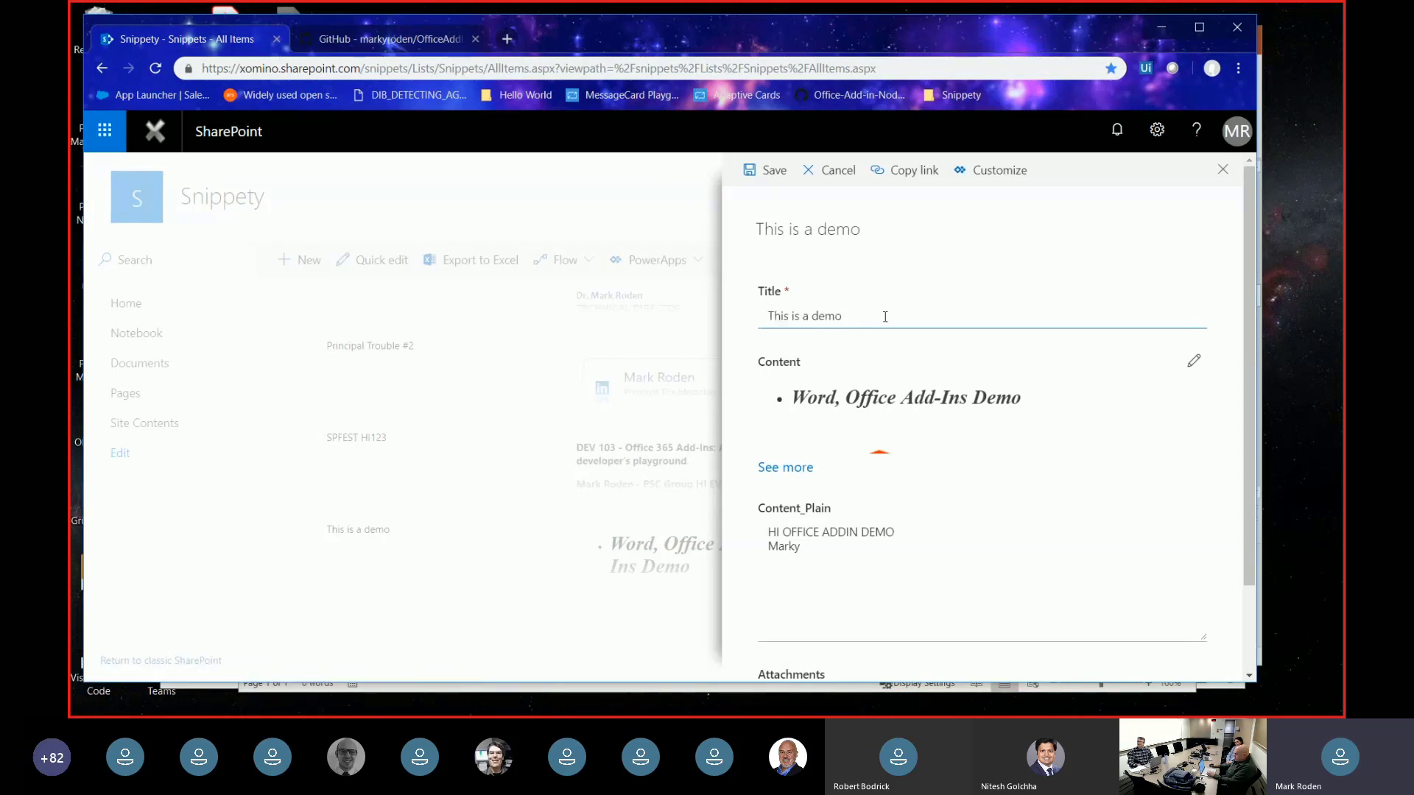
{"action": "type", "text": "THIS IS LIVE"}
- Add a winking tongue-out emoji after 'Demo' in the content, save the snippet and close it
{"action": "left_click", "coordinate": [1193, 361]}
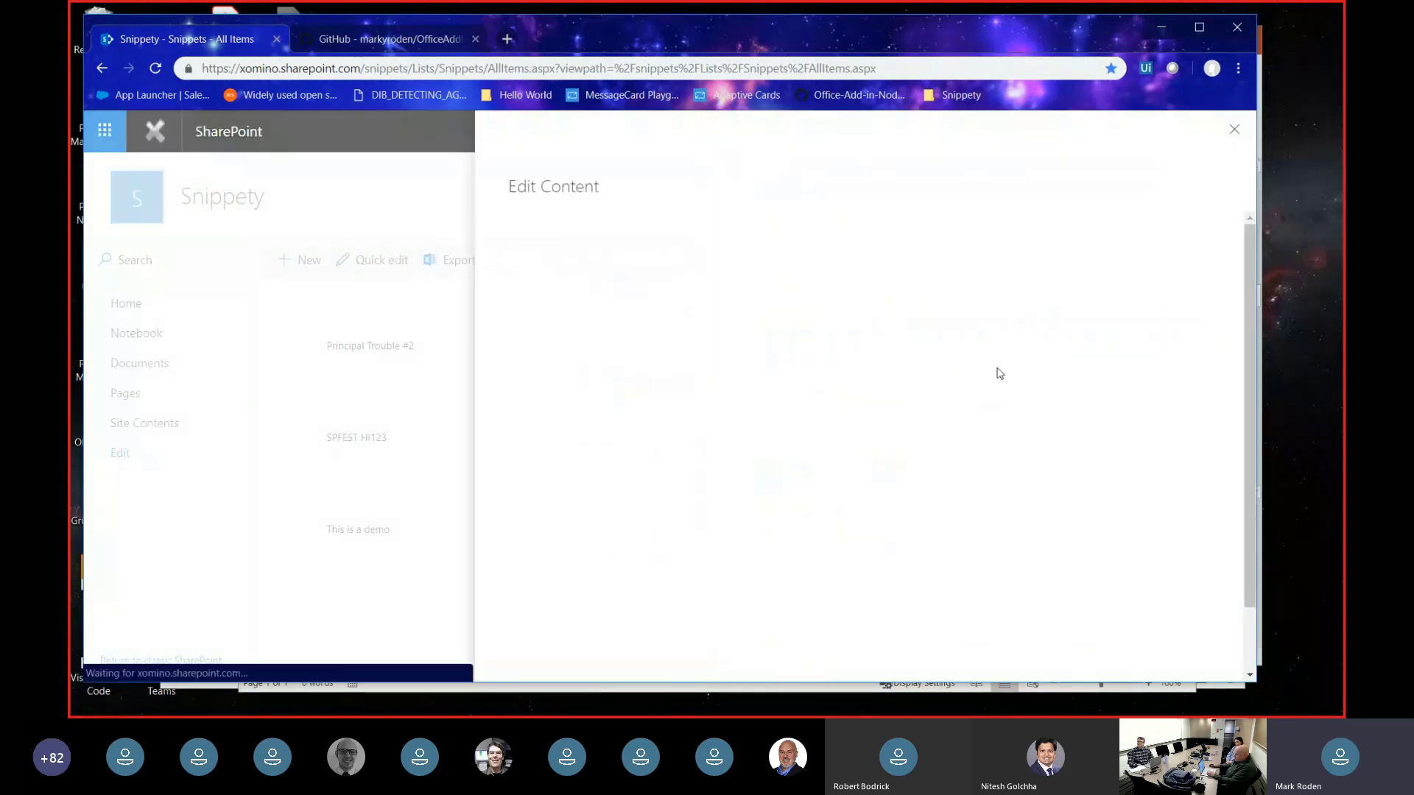
{"action": "left_click", "coordinate": [820, 360]}
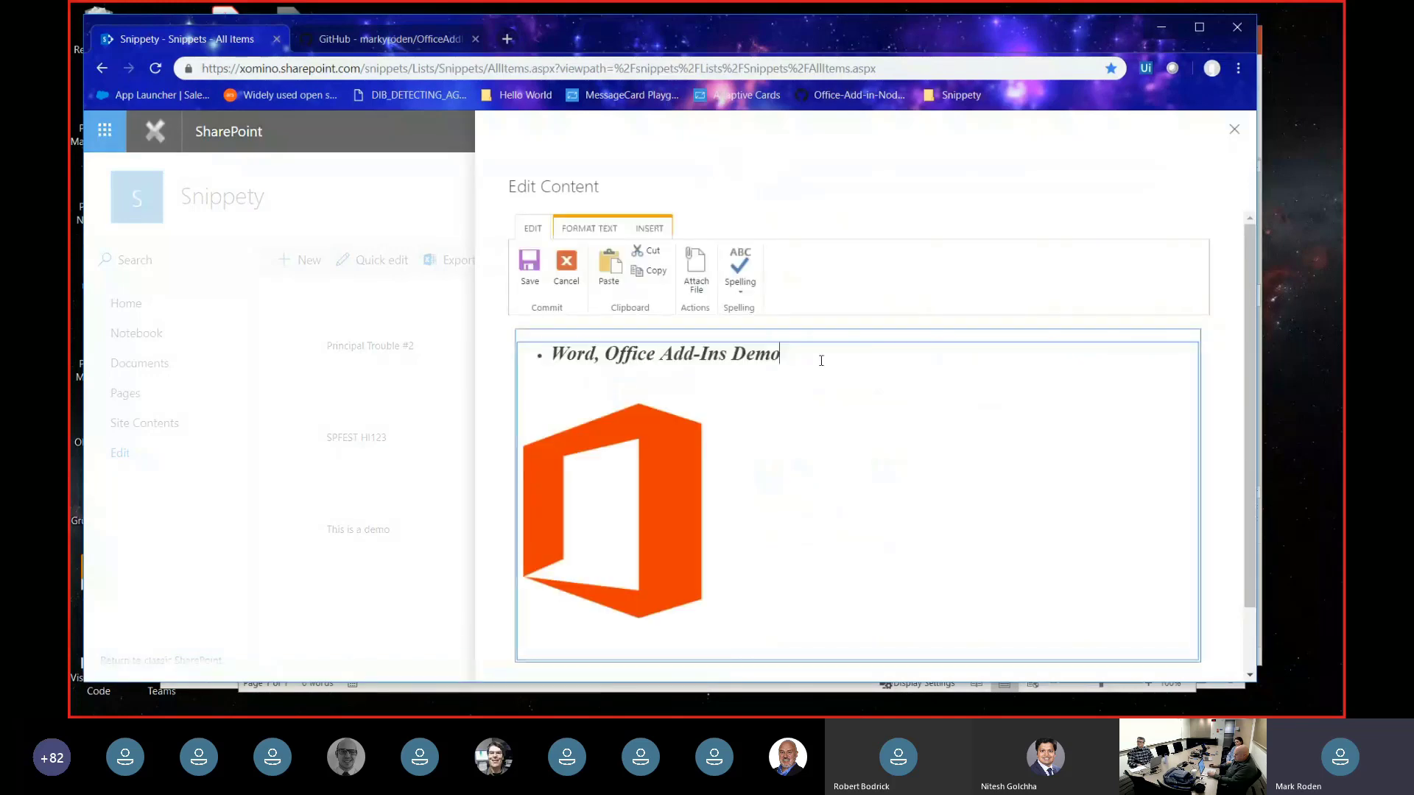
{"action": "key", "text": "super+period"}
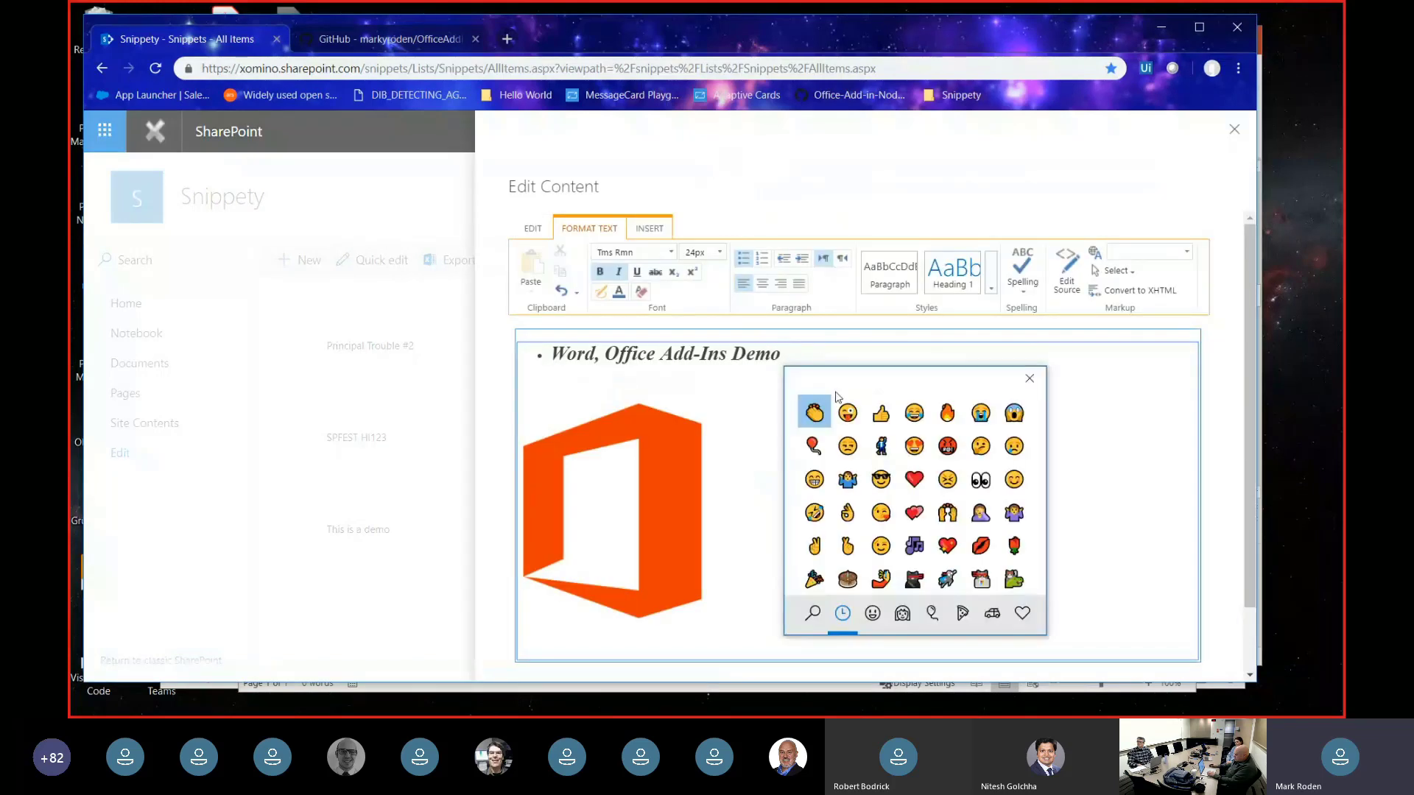
{"action": "left_click", "coordinate": [847, 412]}
{"action": "left_click", "coordinate": [1029, 378]}
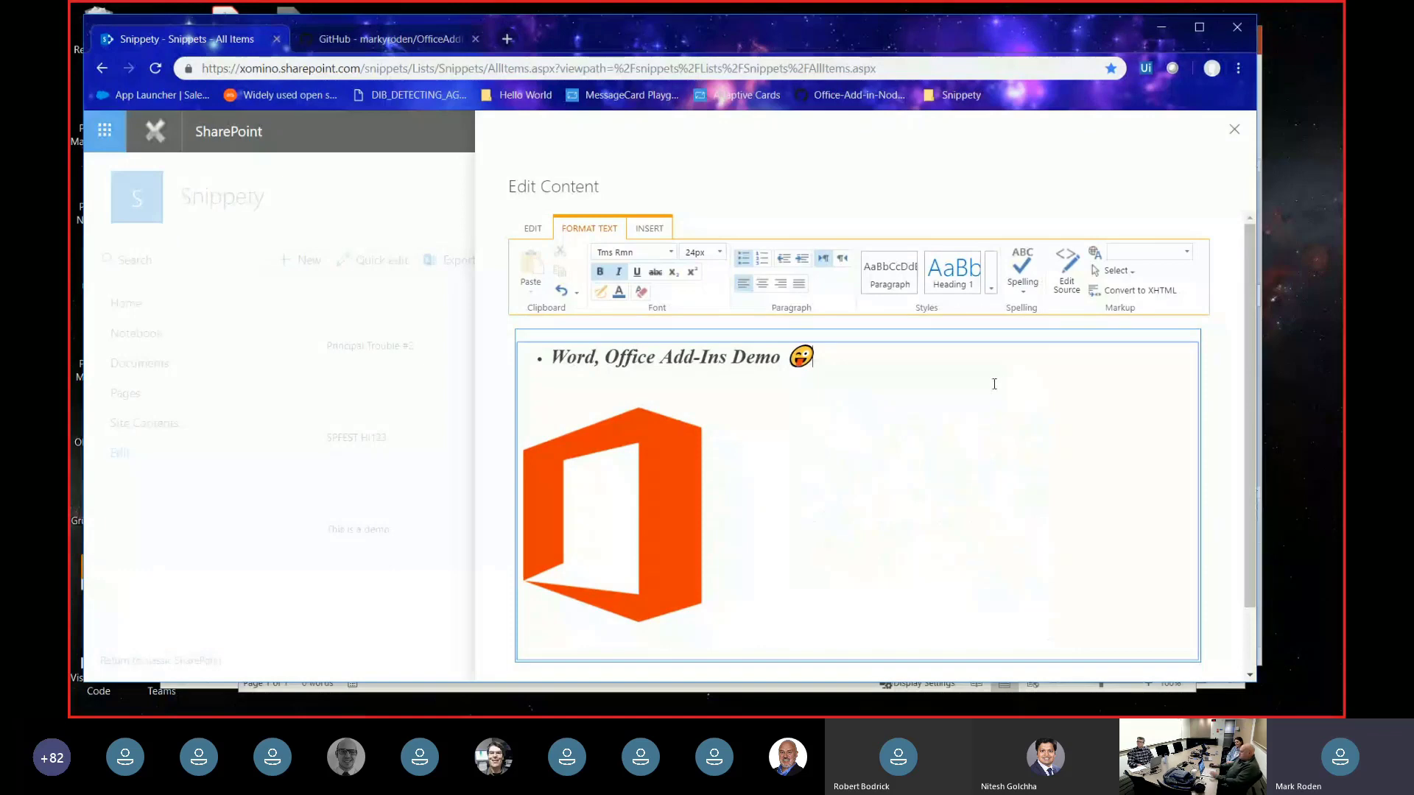
{"action": "left_click", "coordinate": [532, 229]}
{"action": "left_click", "coordinate": [530, 268]}
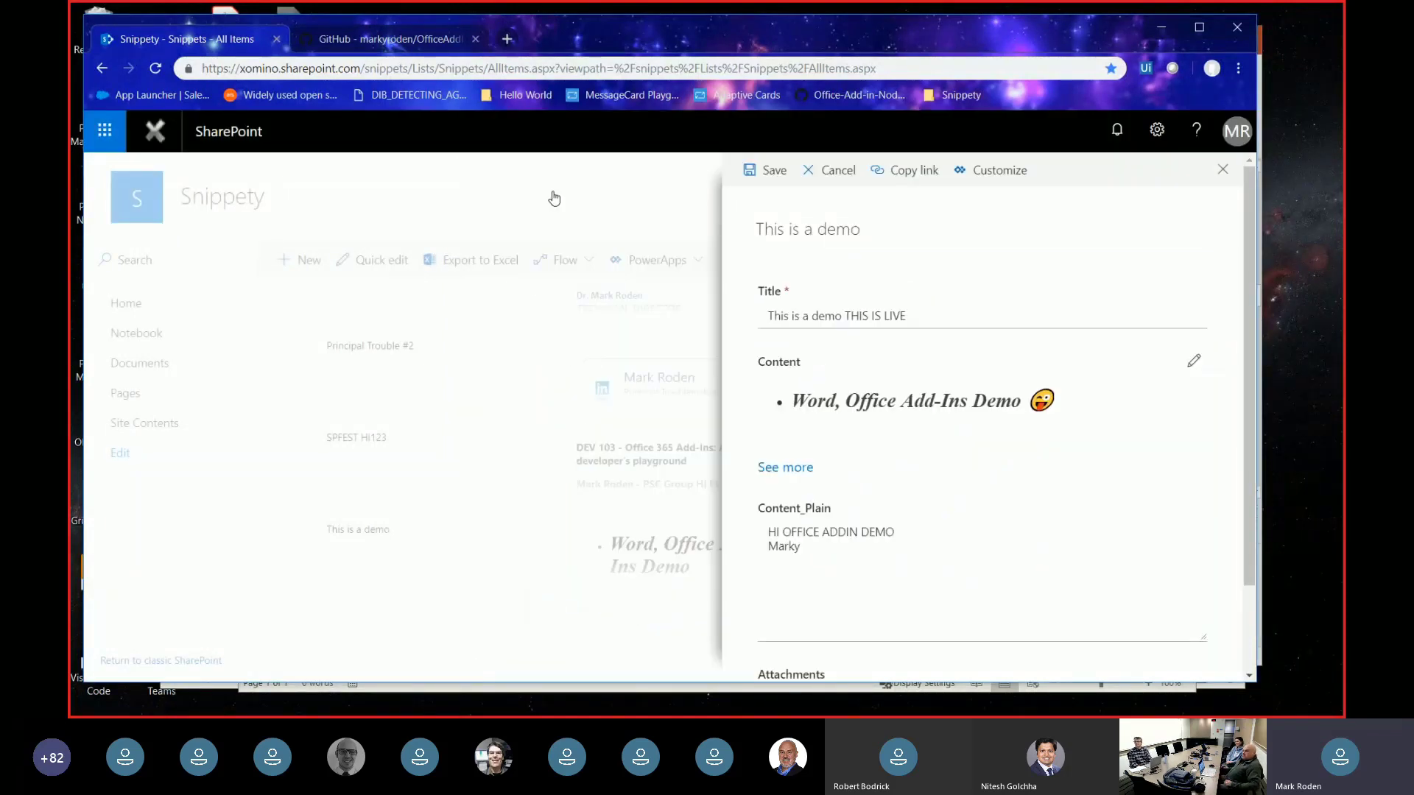
{"action": "left_click", "coordinate": [758, 172]}
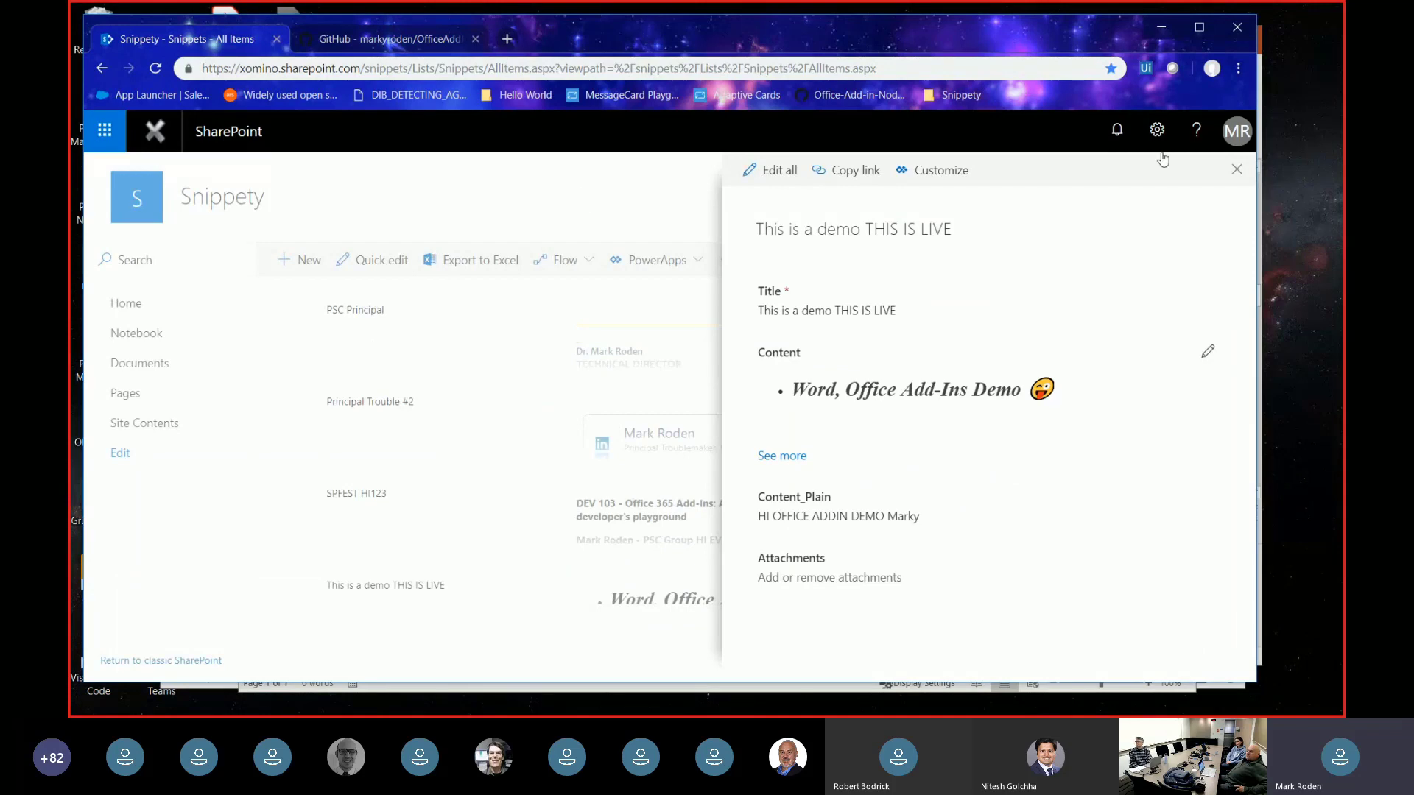
{"action": "left_click", "coordinate": [1236, 170]}
- Switch to Word and add Snippety SSO from the ADMIN MANAGED add-ins list
{"action": "key", "text": "alt+Tab"}
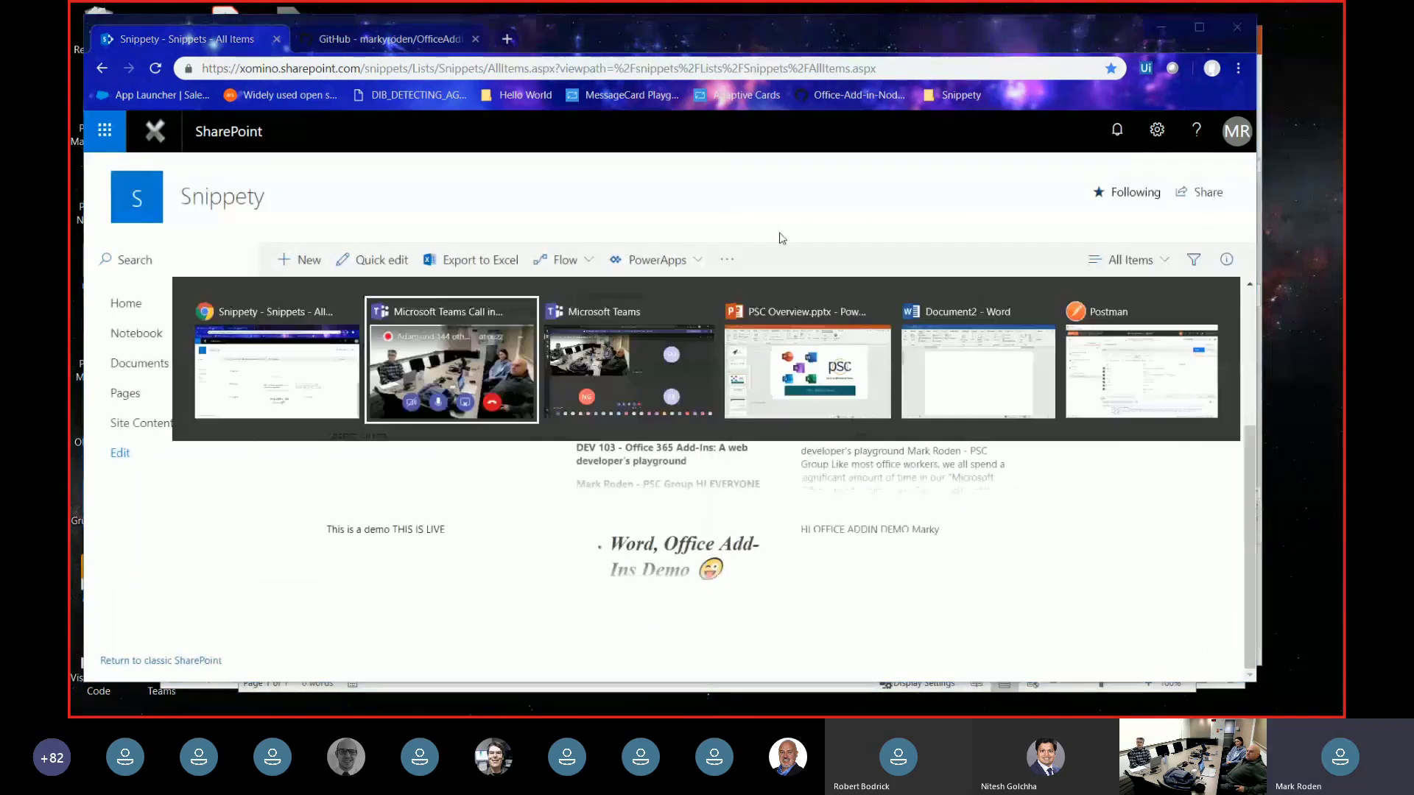
{"action": "key", "text": "alt+Tab"}
{"action": "key", "text": "alt+Tab"}
{"action": "key", "text": "alt+Tab"}
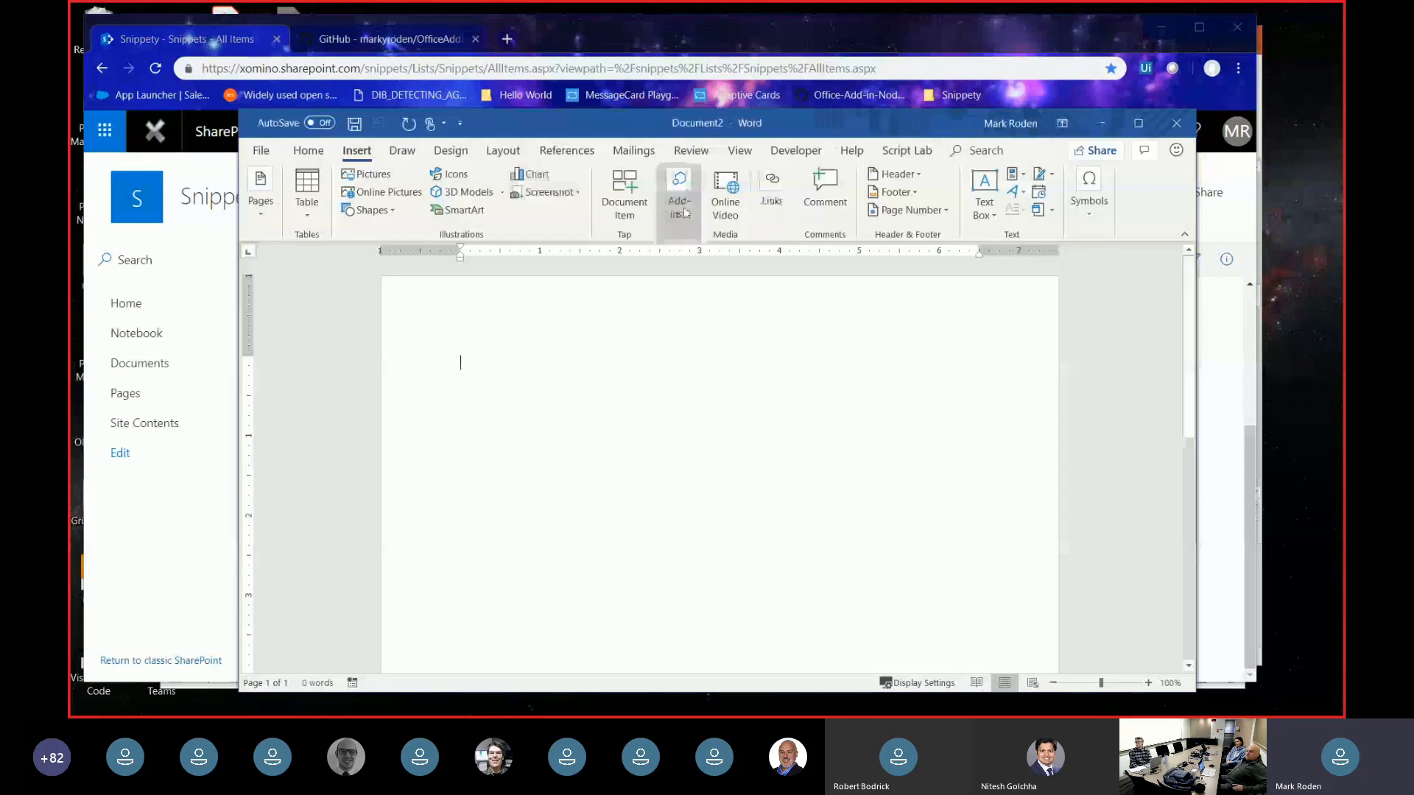
{"action": "left_click", "coordinate": [684, 212]}
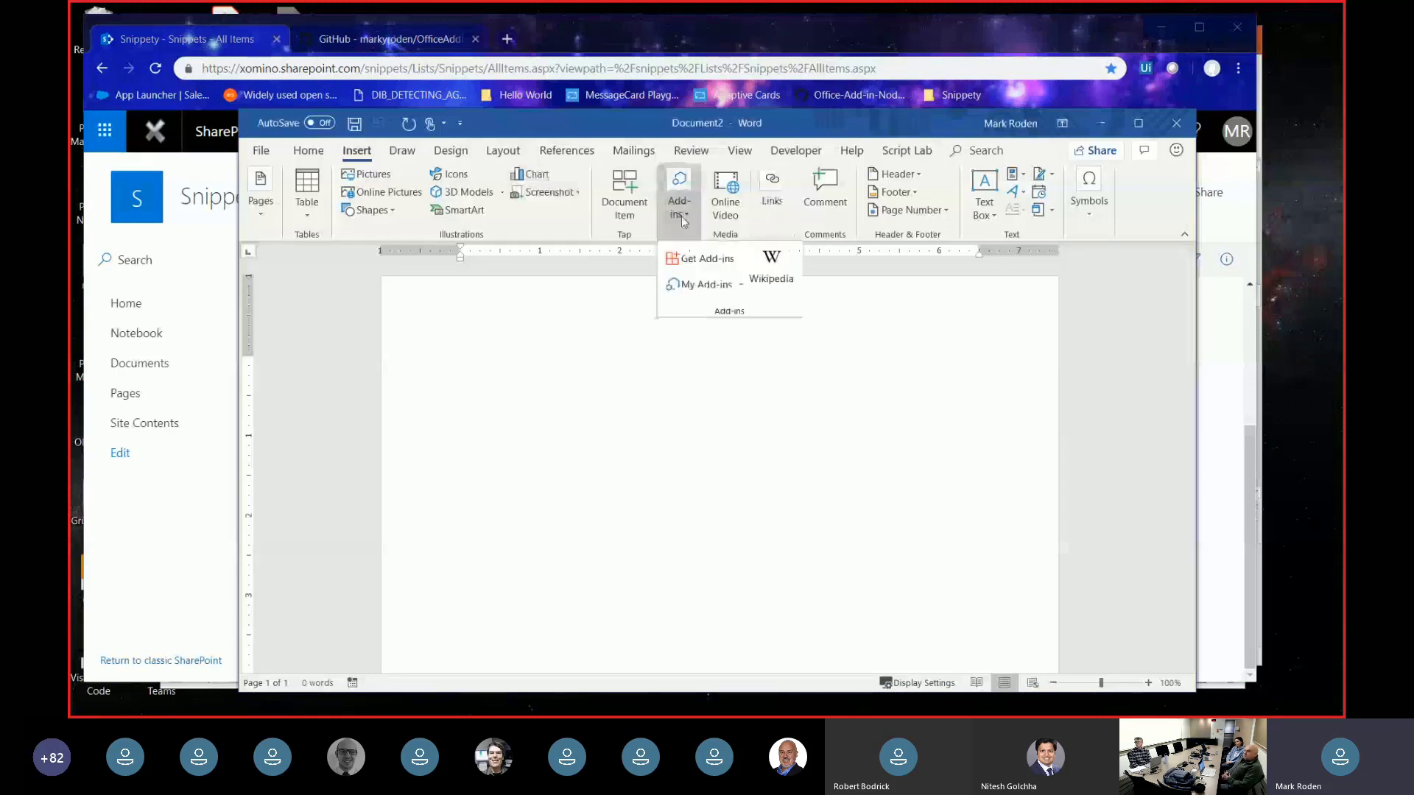
{"action": "left_click", "coordinate": [691, 286]}
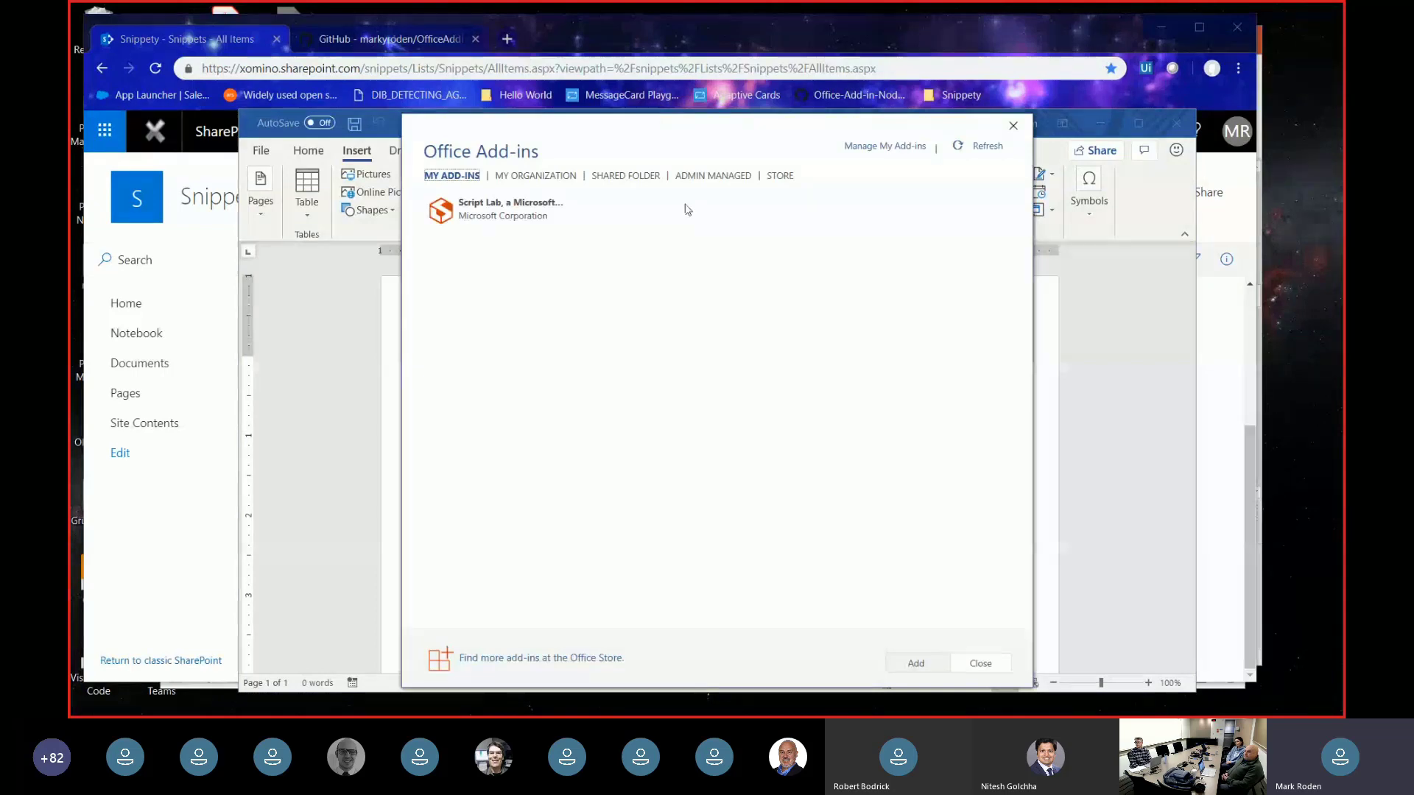
{"action": "left_click", "coordinate": [631, 176]}
{"action": "left_click", "coordinate": [715, 176]}
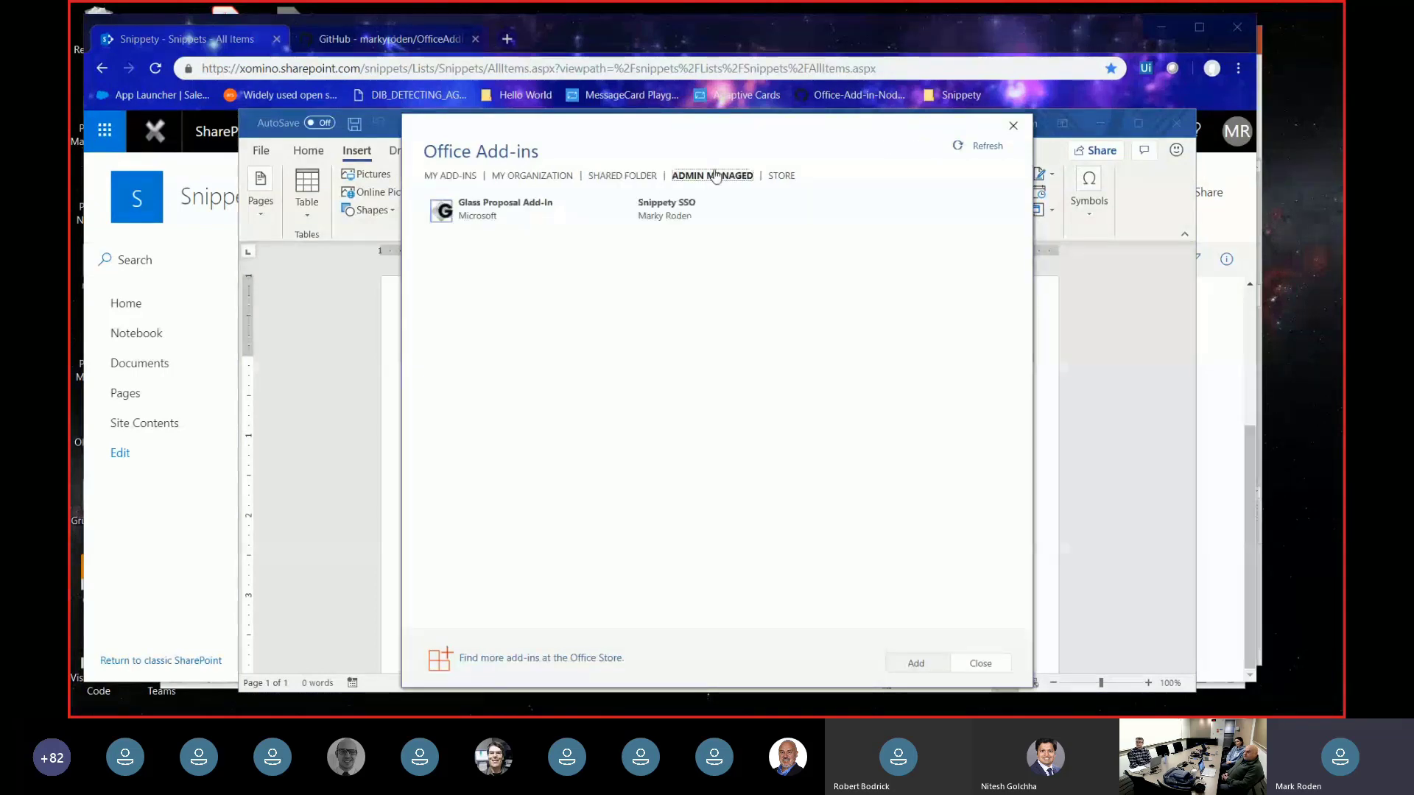
{"action": "double_click", "coordinate": [666, 210]}
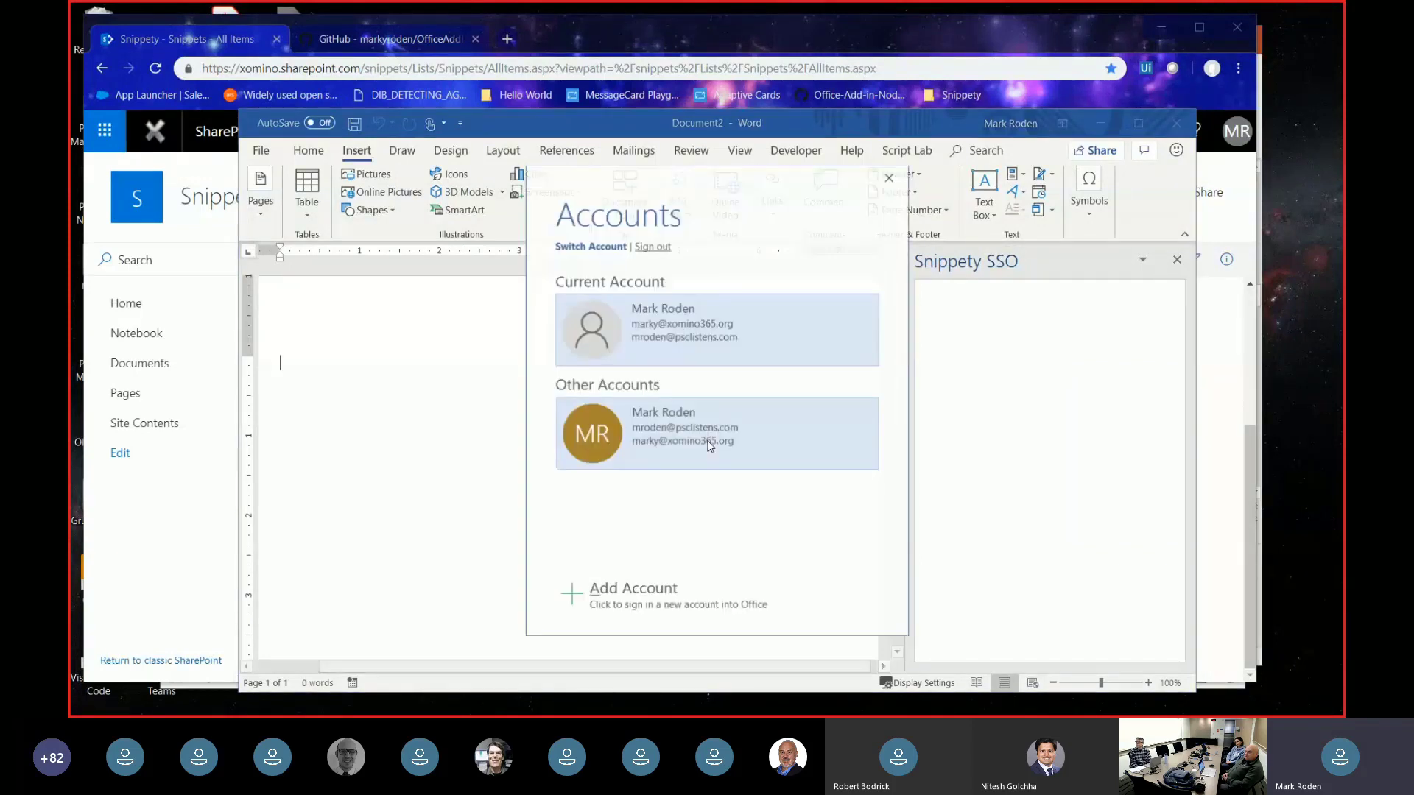
- Sign in with the work e-mail address, then open the 'This is a demo THIS IS LIVE' snippet
{"action": "left_click", "coordinate": [638, 596]}
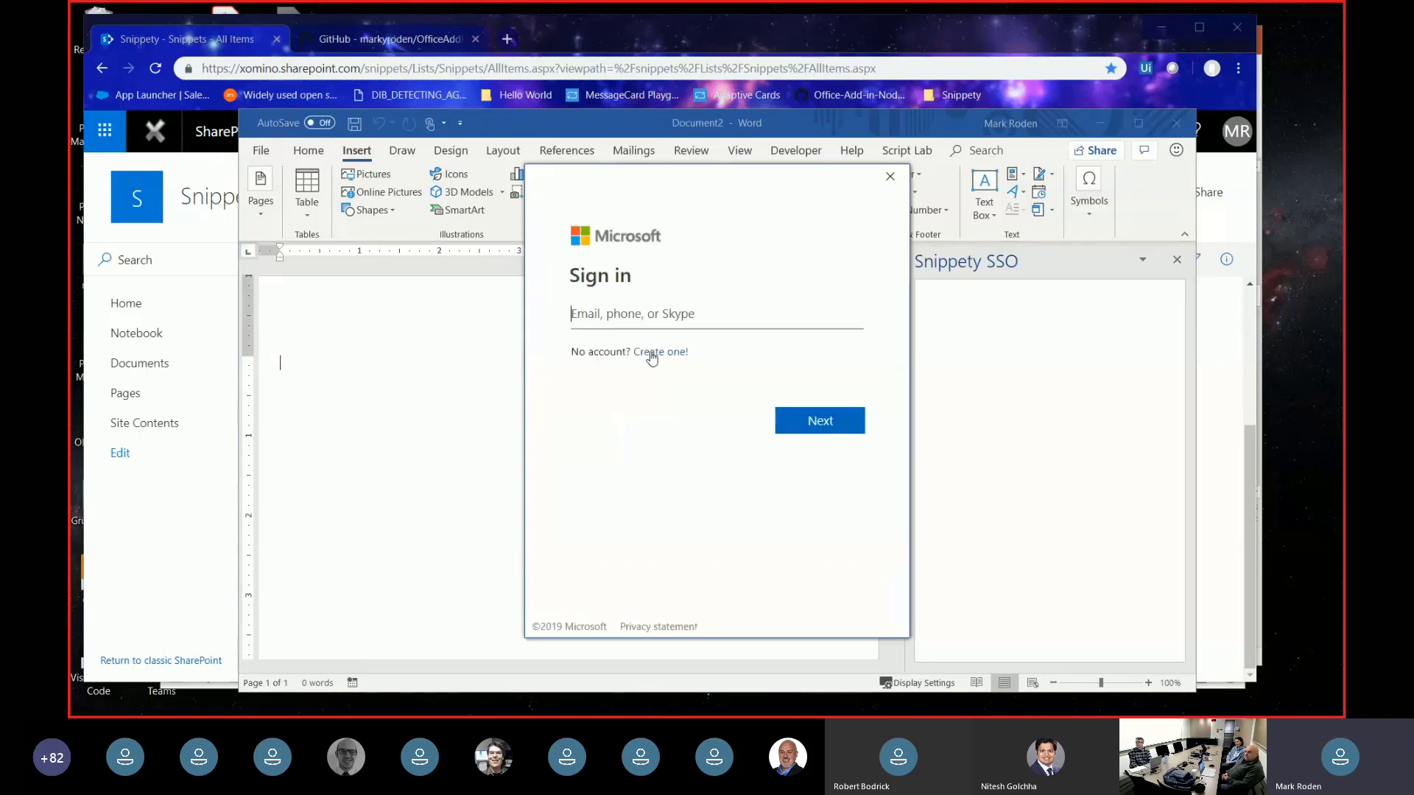
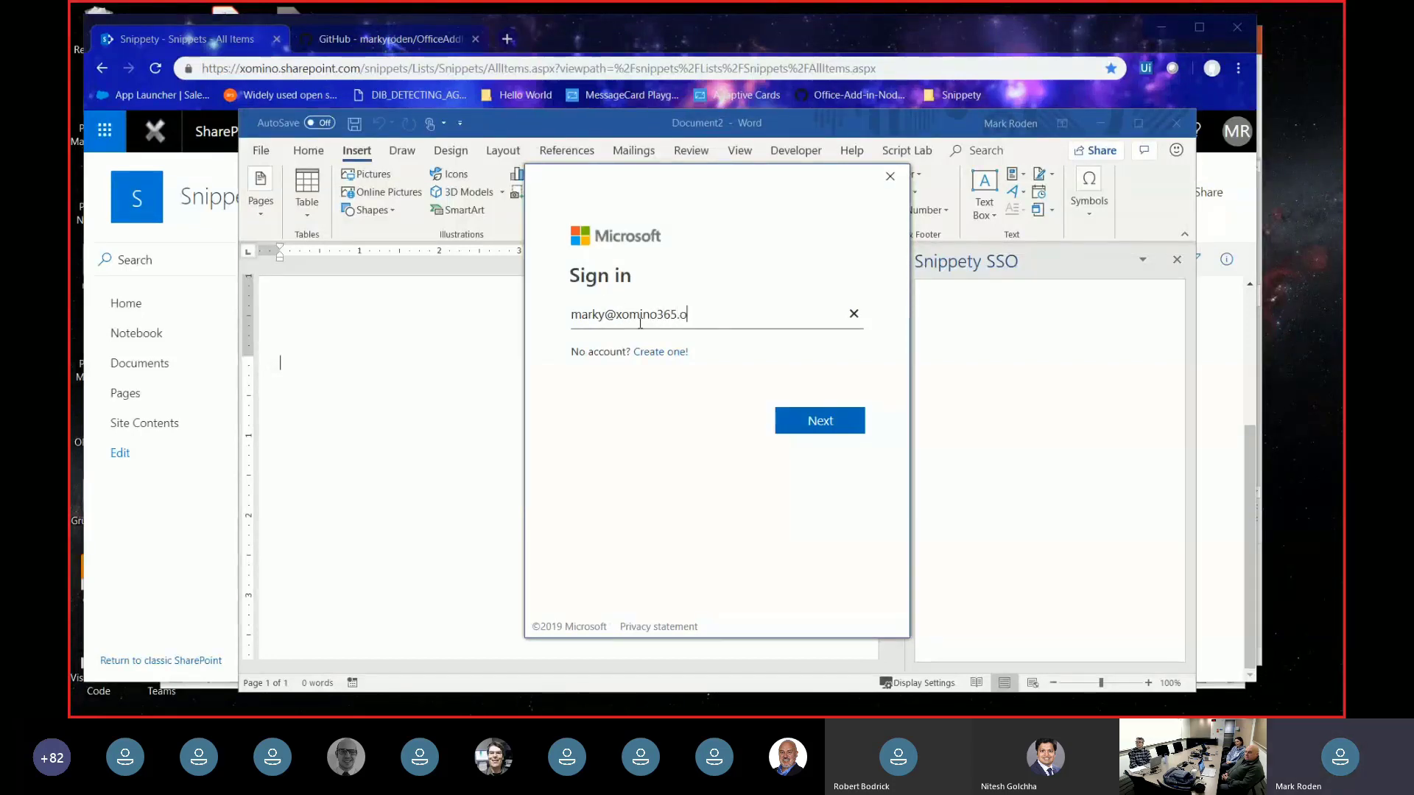
{"action": "key", "text": "Return"}
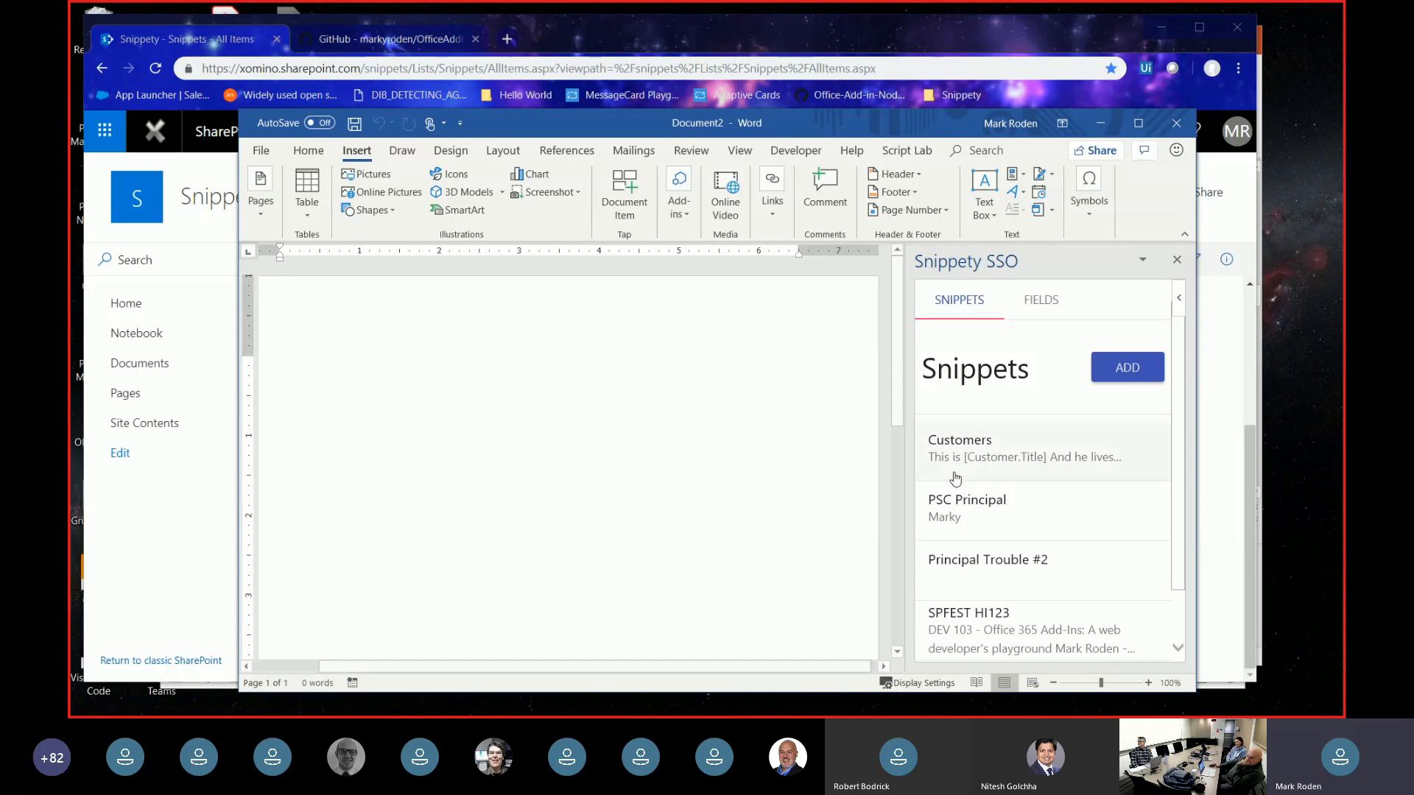
{"action": "scroll", "coordinate": [1012, 385], "scroll_direction": "down", "scroll_amount": 1}
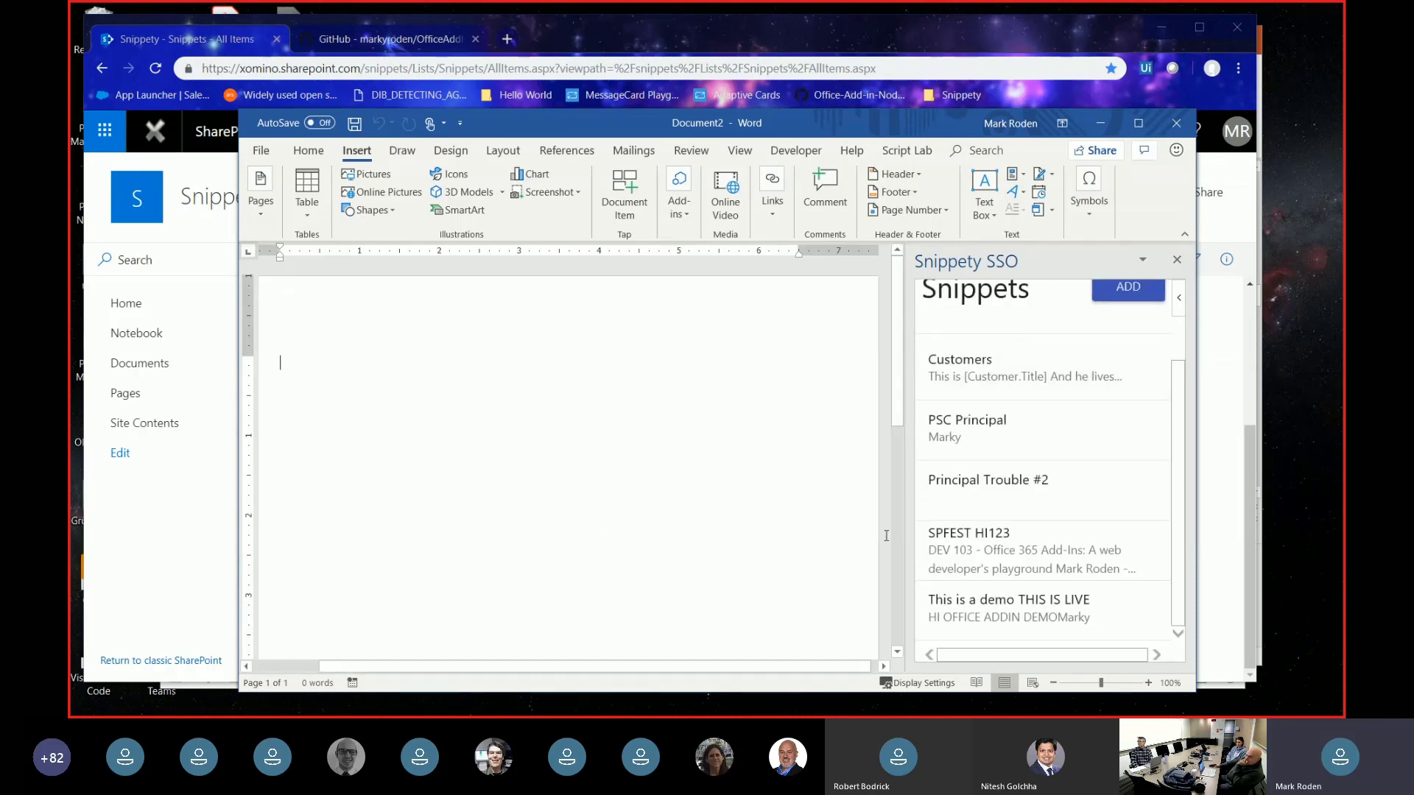
{"action": "left_click", "coordinate": [1041, 613]}
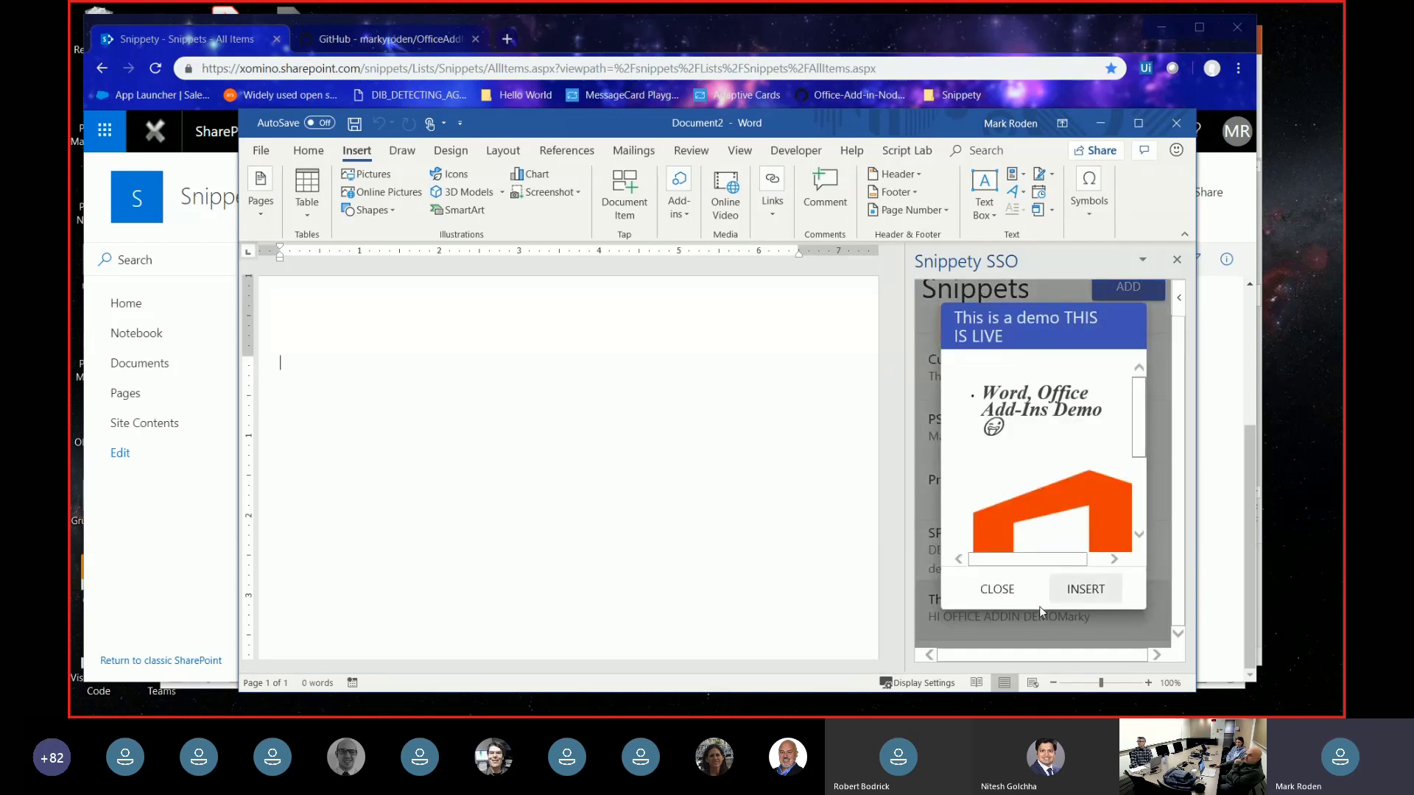
- Insert the 'This is a demo THIS IS LIVE' snippet with its Office logo, then deselect it
{"action": "left_click", "coordinate": [1075, 589]}
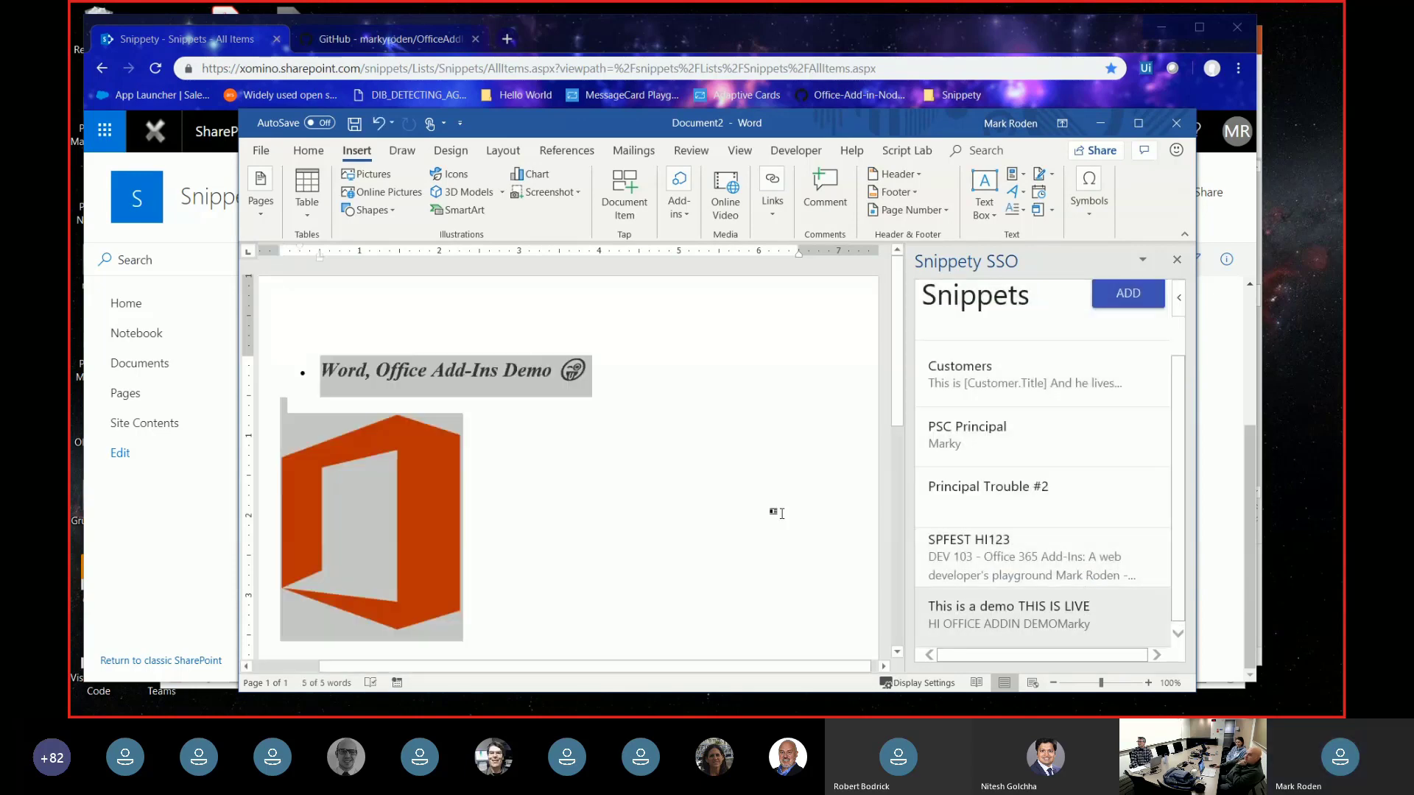
{"action": "left_click", "coordinate": [743, 514]}
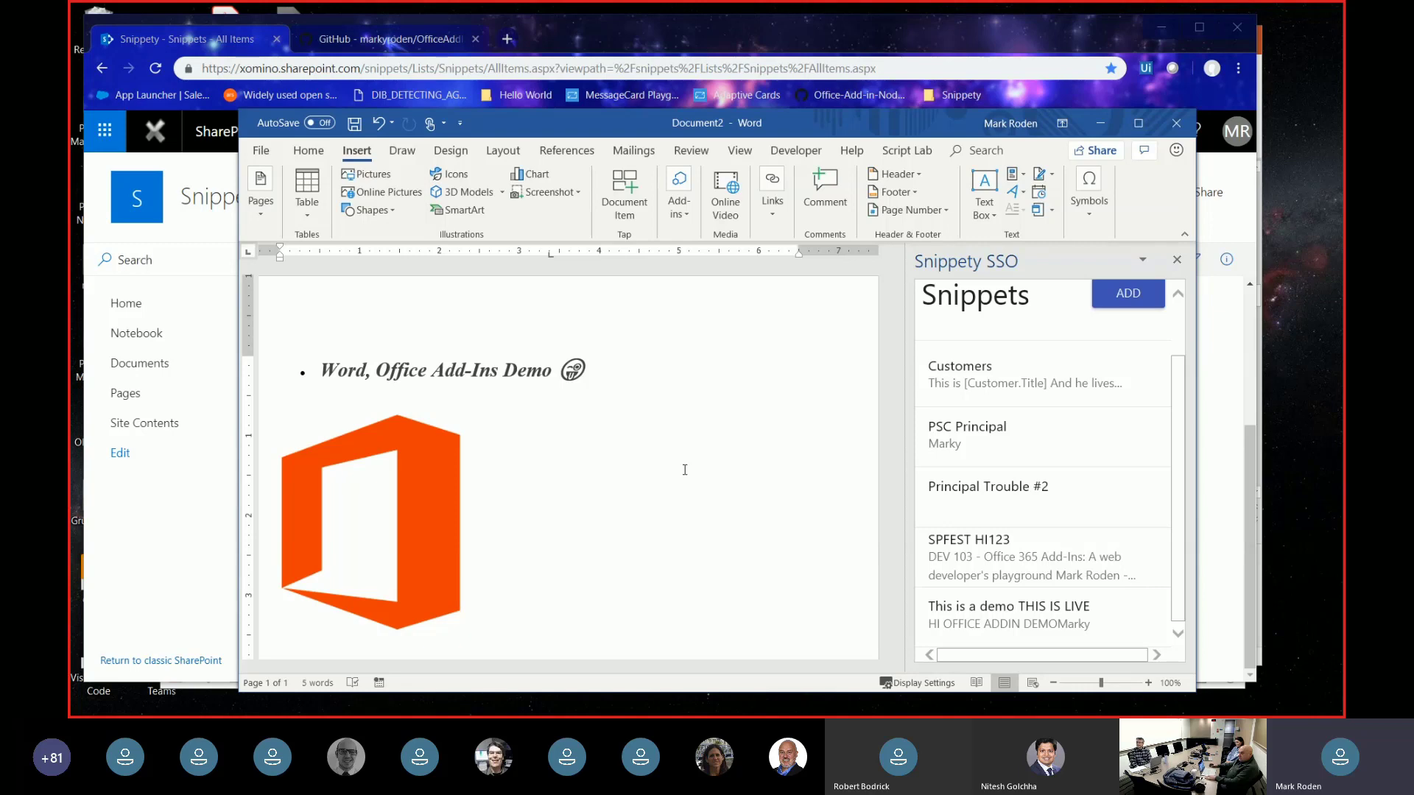
{"action": "key", "text": "alt+Tab"}
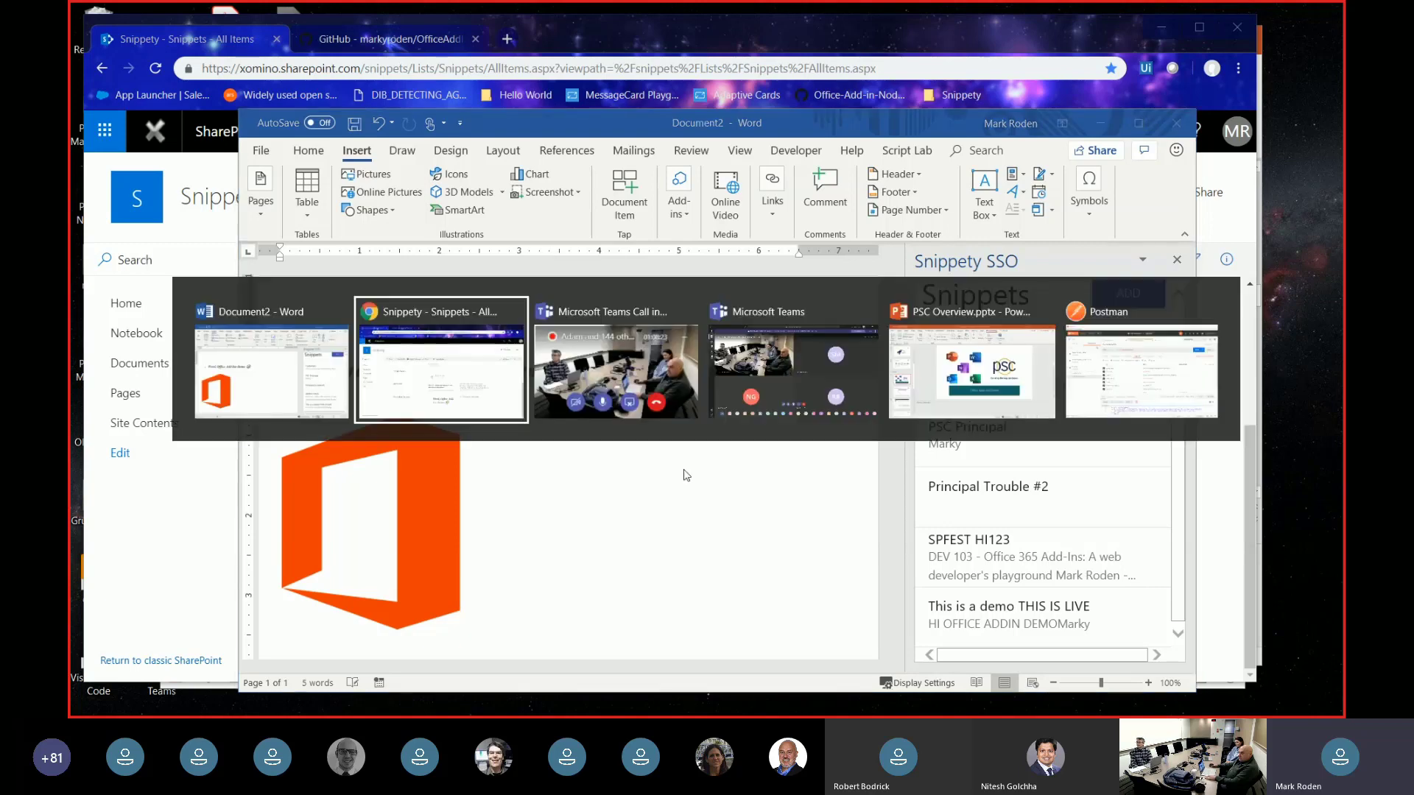
{"action": "key", "text": "alt+Tab"}
{"action": "key", "text": "alt+Tab"}
{"action": "key", "text": "alt+Tab"}
{"action": "key", "text": "alt+Tab"}
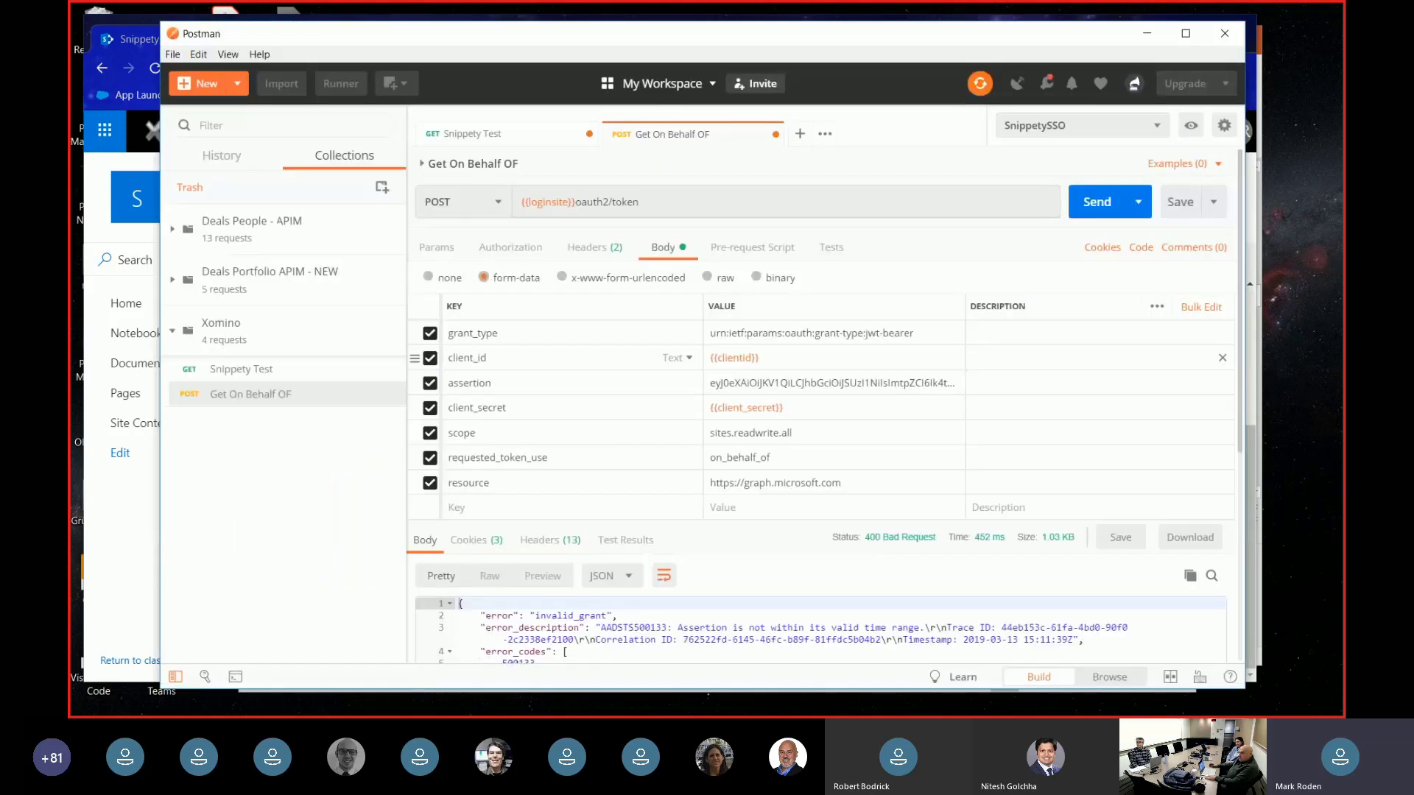
{"action": "left_click_drag", "start_coordinate": [960, 22], "coordinate": [925, 45]}
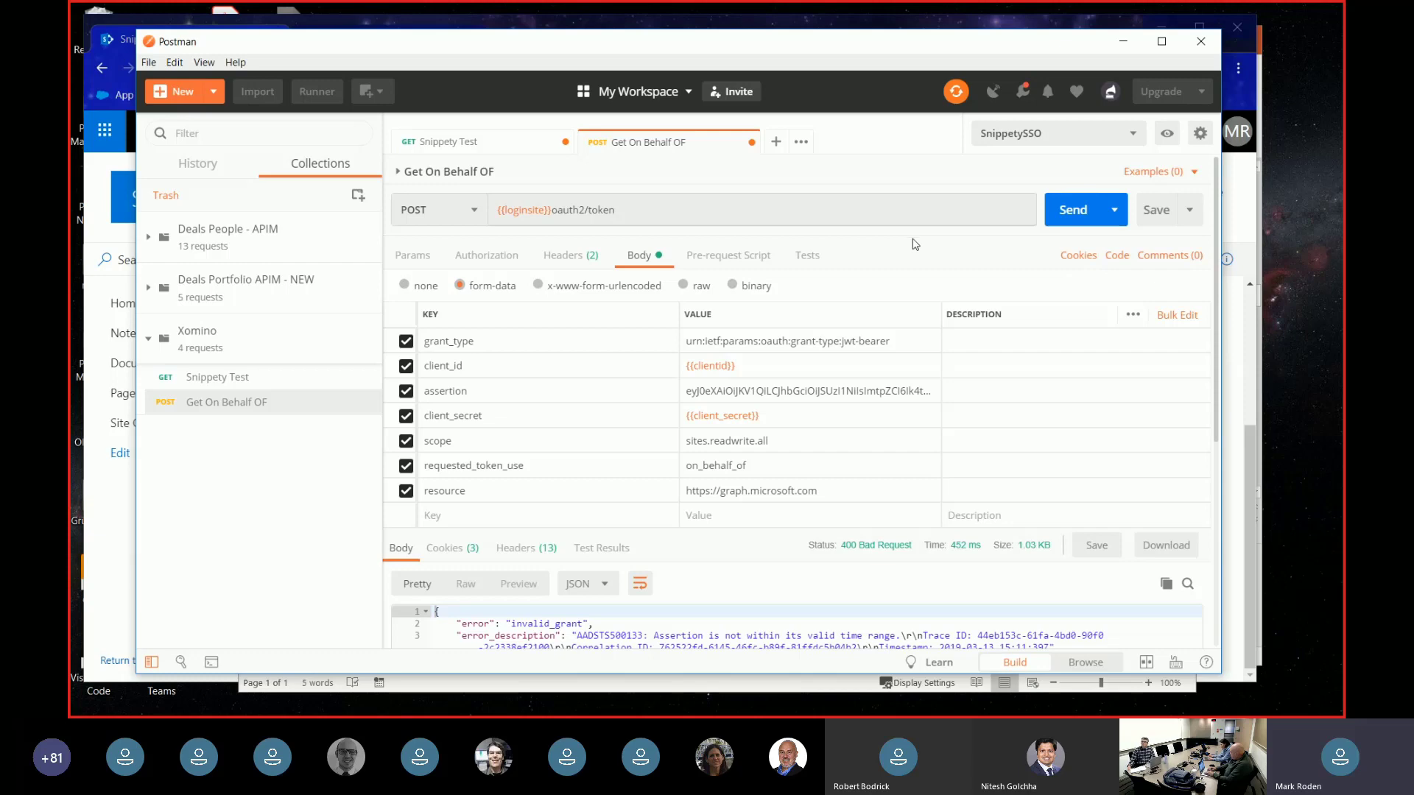
{"action": "key", "text": "alt+Tab"}
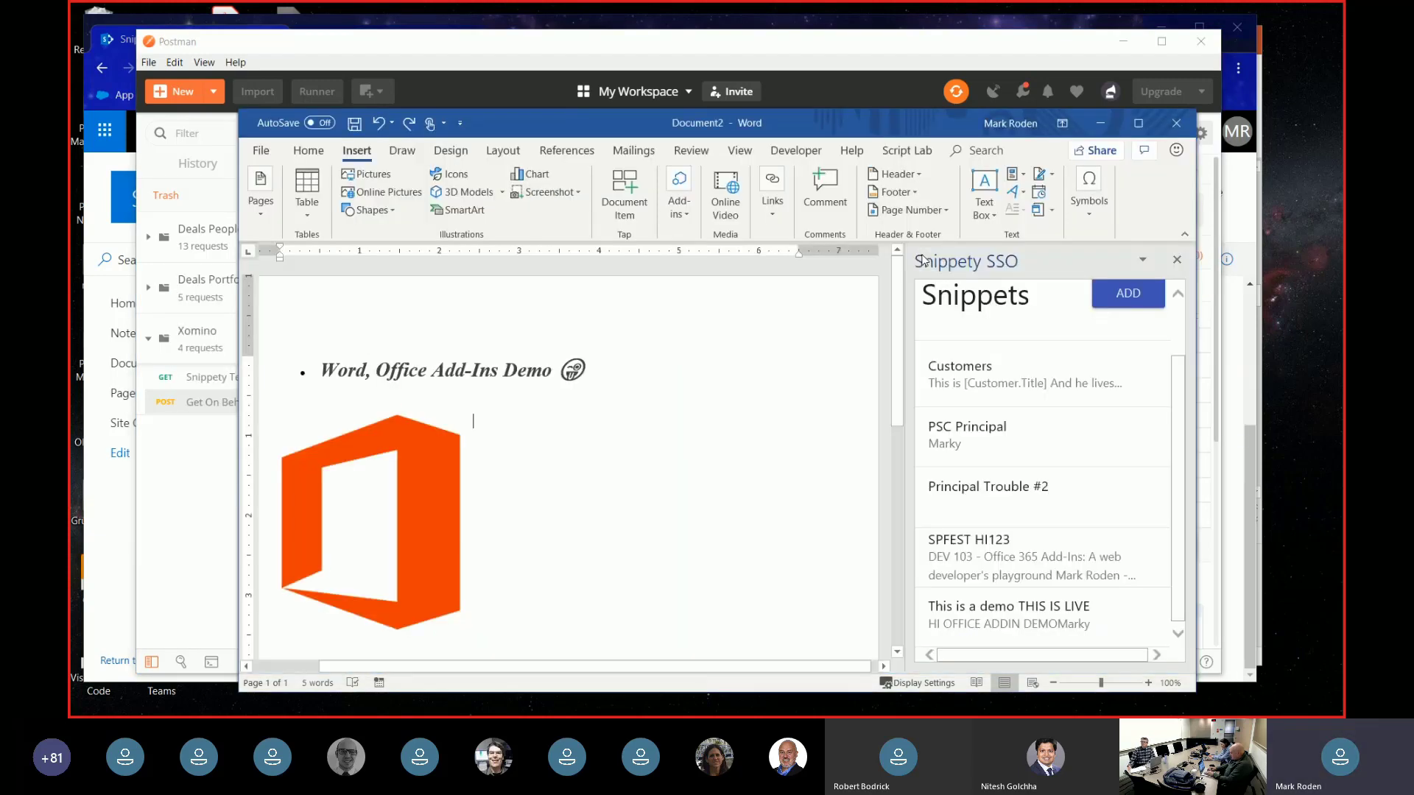
- Attach F12 Developer Tools to the Snippety add-in's Home.html page
{"action": "mouse_move", "coordinate": [589, 711]}
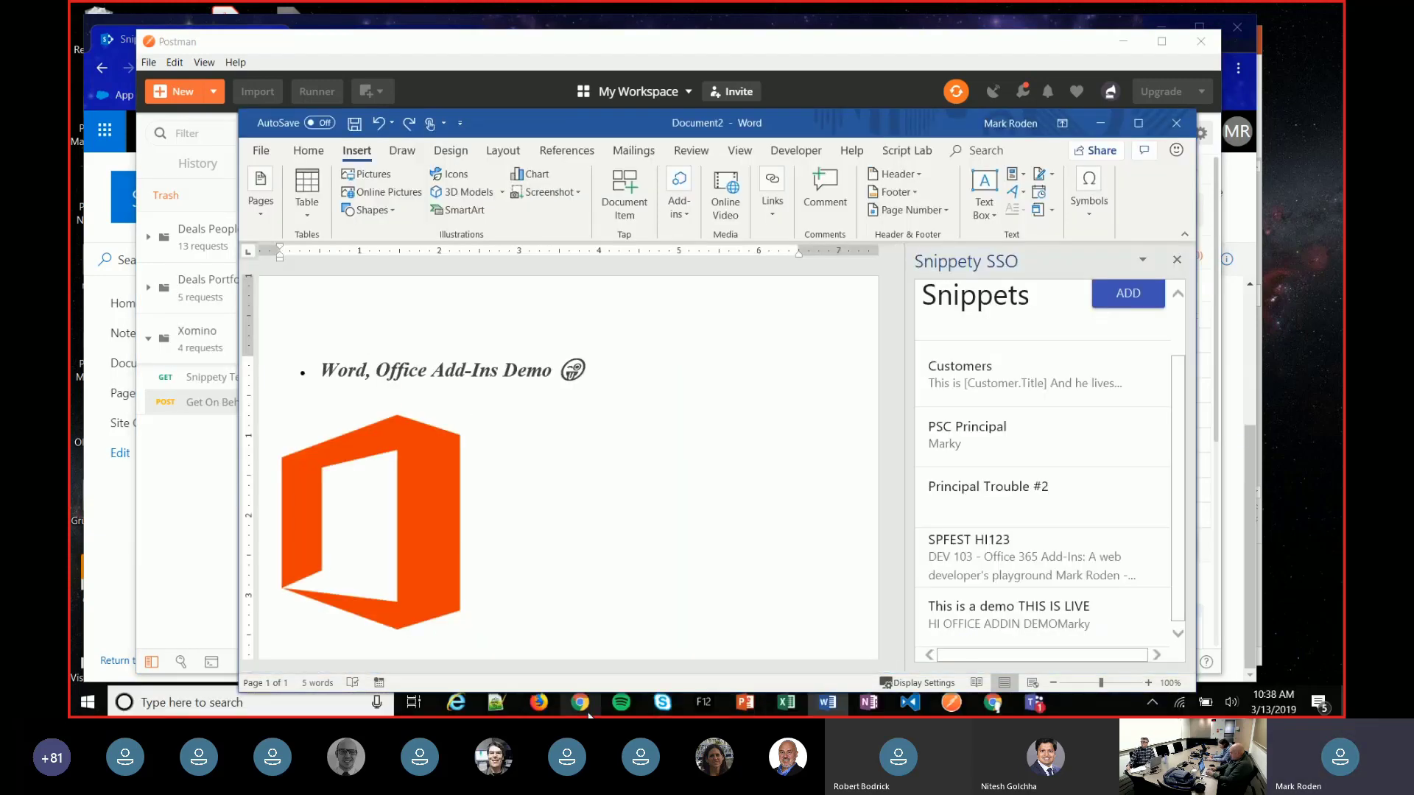
{"action": "left_click", "coordinate": [704, 705]}
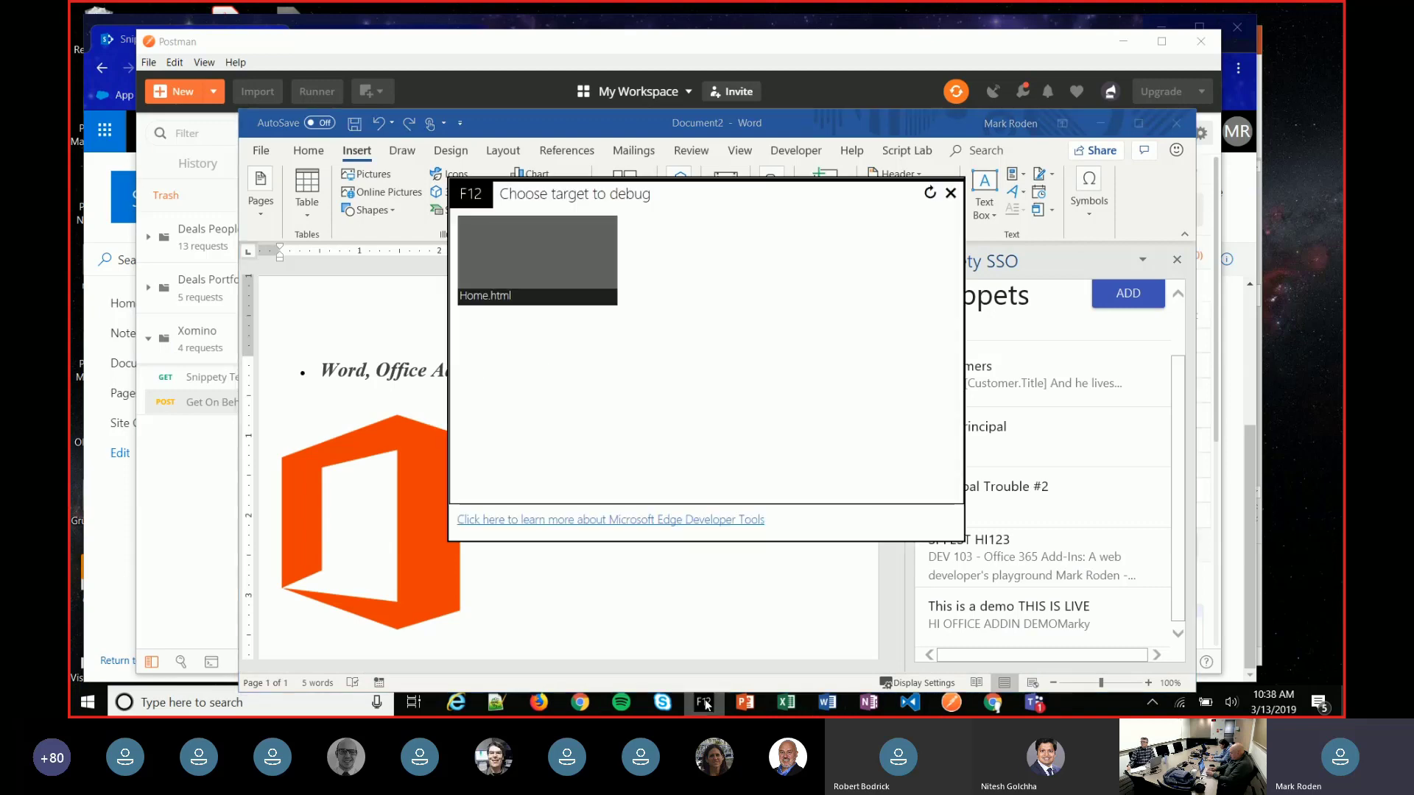
{"action": "left_click", "coordinate": [546, 268]}
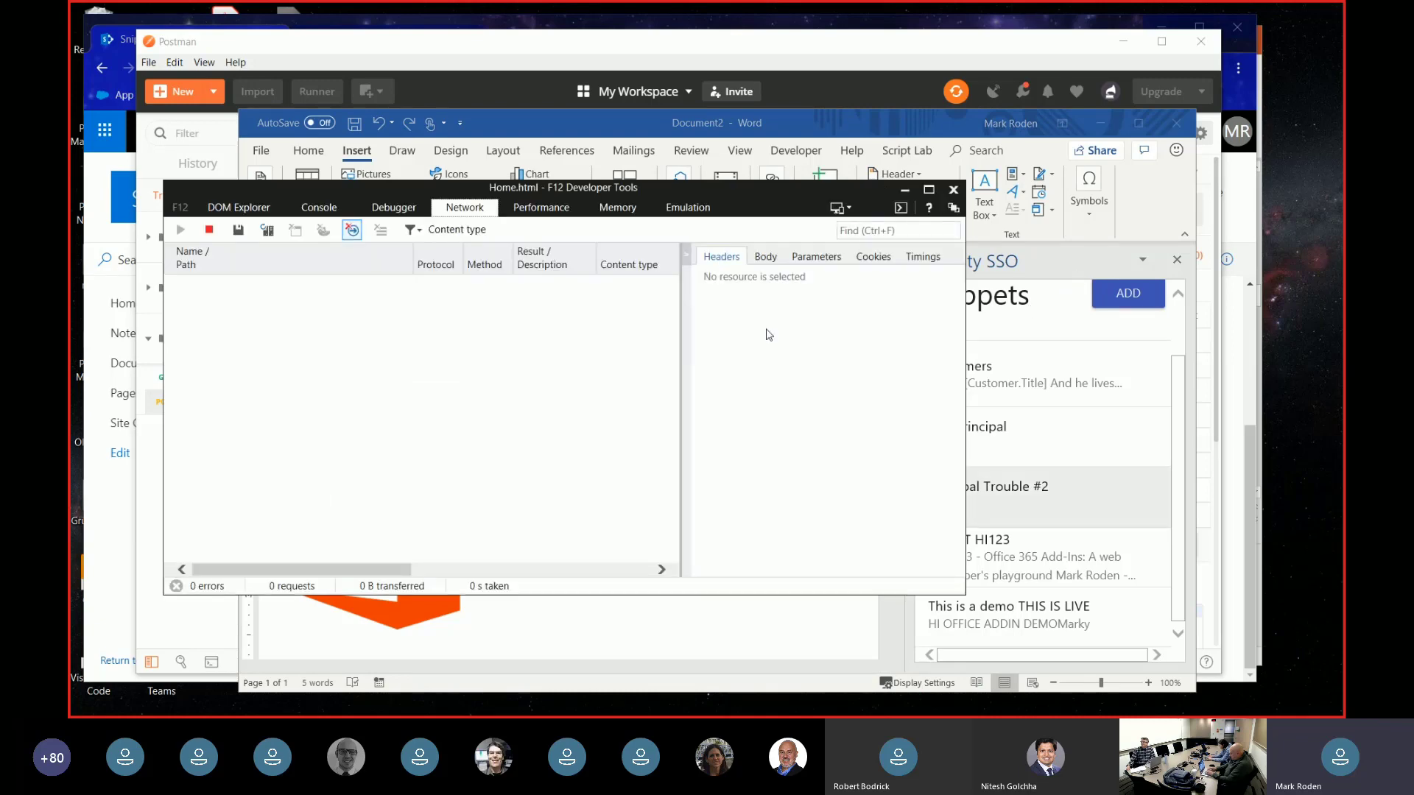
- Break the hidden div's style to 'display: noxne;' in DOM Explorer and close Developer Tools
{"action": "left_click", "coordinate": [234, 211]}
{"action": "left_click", "coordinate": [454, 338]}
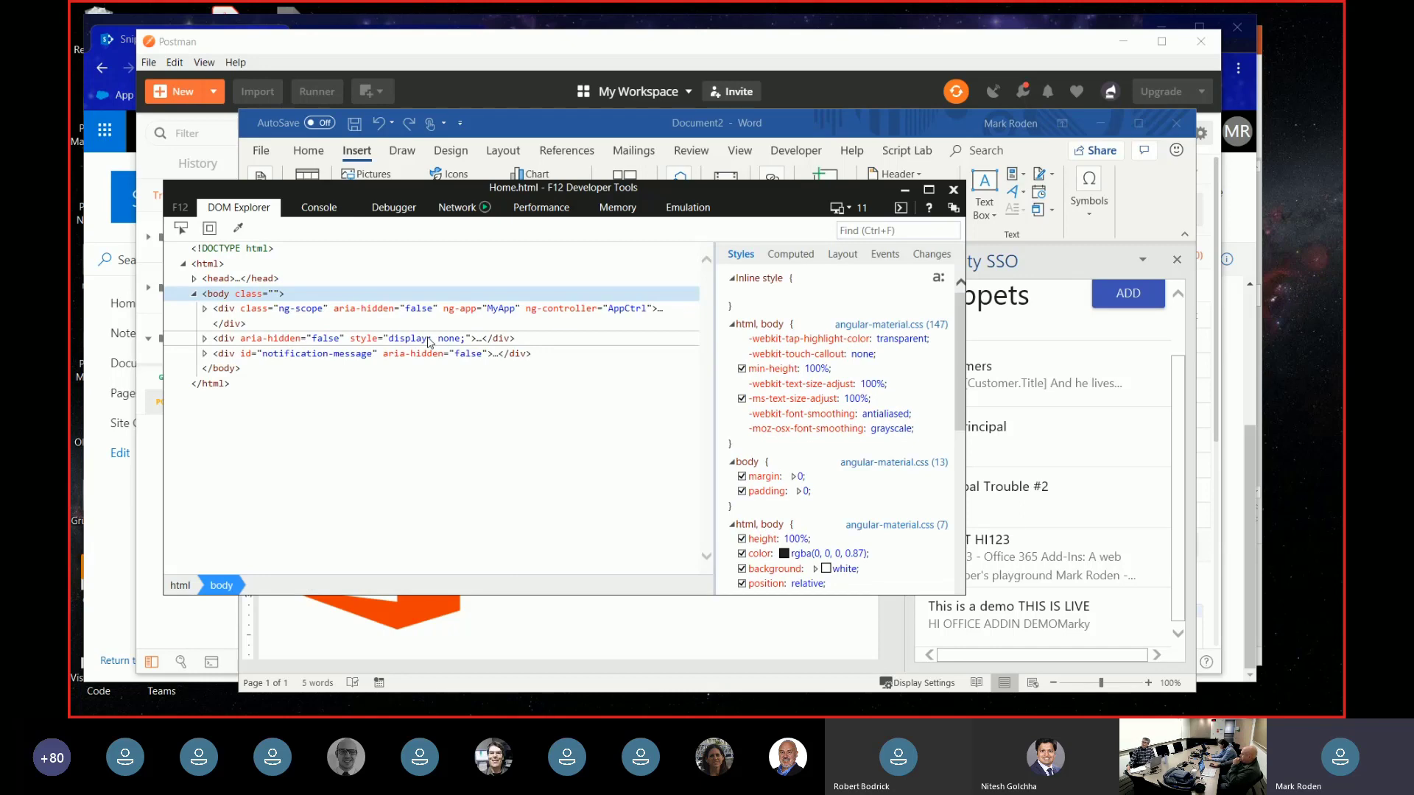
{"action": "double_click", "coordinate": [454, 338]}
{"action": "type", "text": "x"}
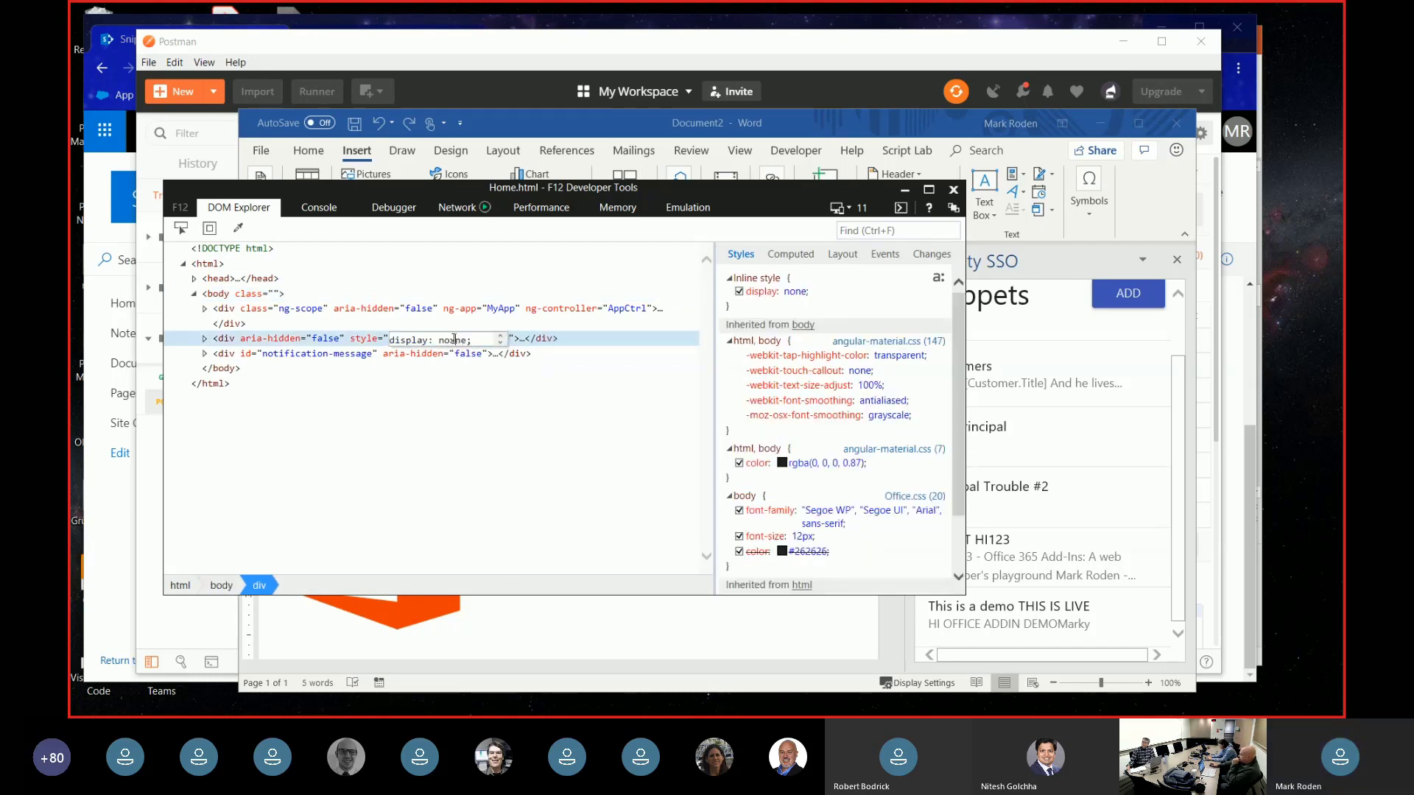
{"action": "key", "text": "Return"}
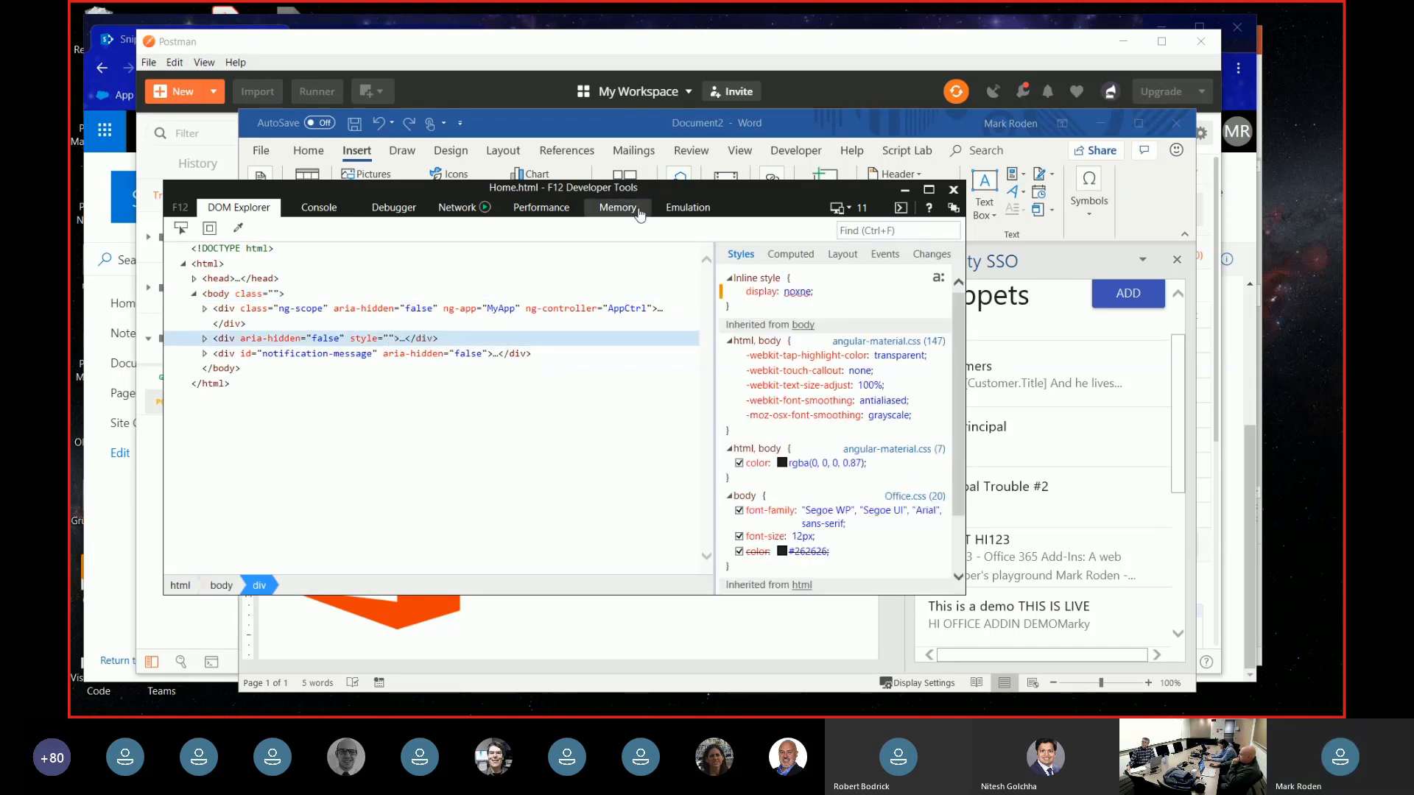
{"action": "left_click", "coordinate": [1186, 446]}
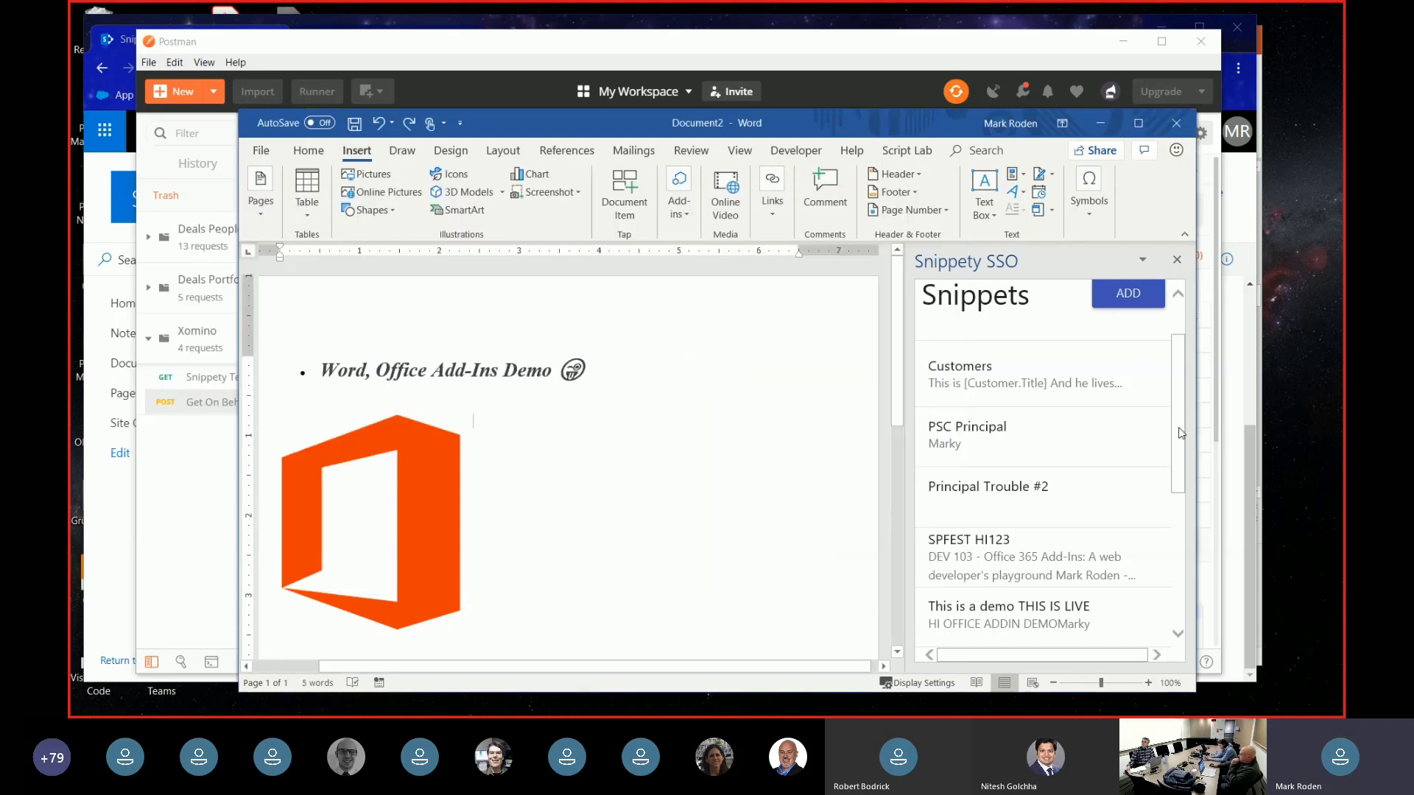
- Scroll the Snippety SSO pane to the tokens, select the whole Assertion token, and switch to Postman
{"action": "left_click_drag", "start_coordinate": [1180, 432], "coordinate": [1178, 600]}
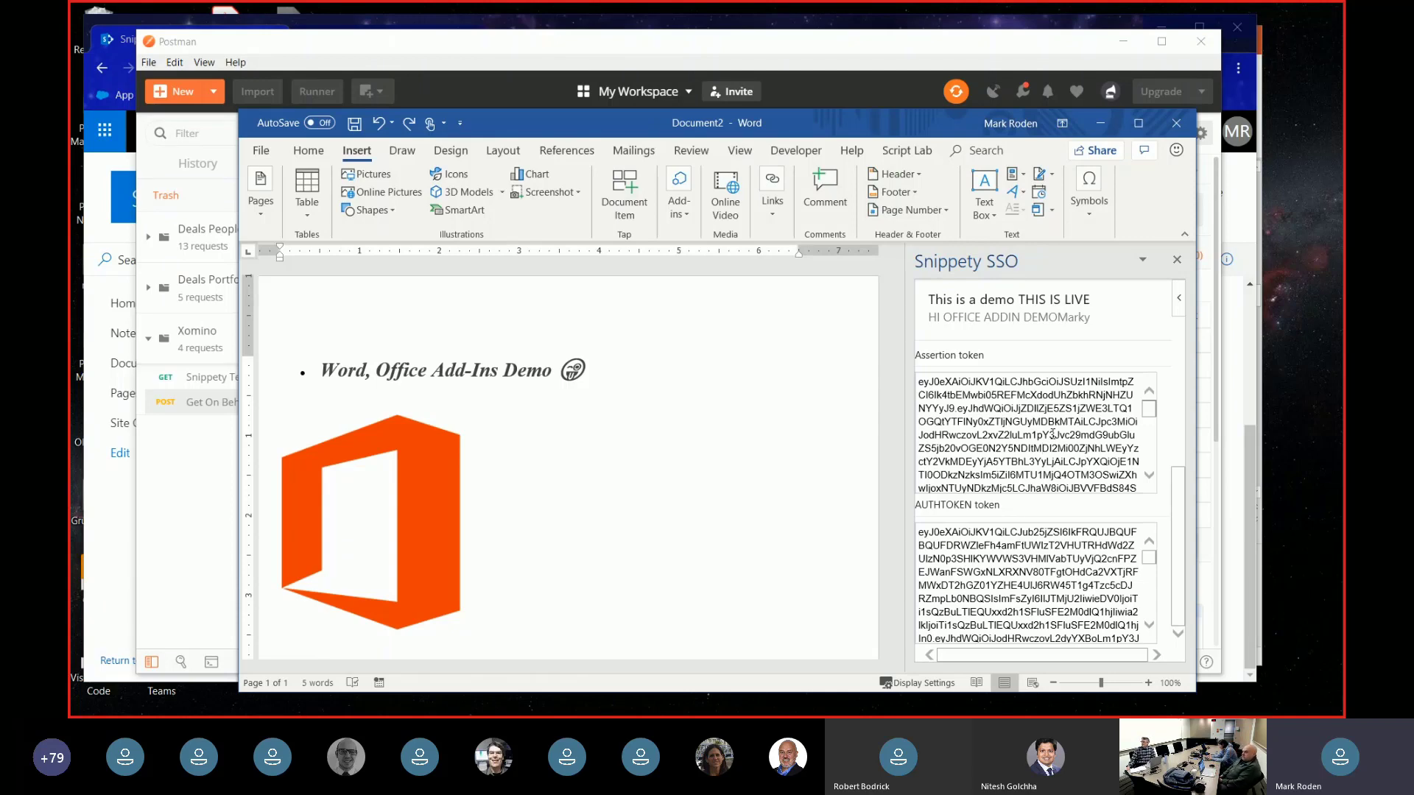
{"action": "triple_click", "coordinate": [1056, 427]}
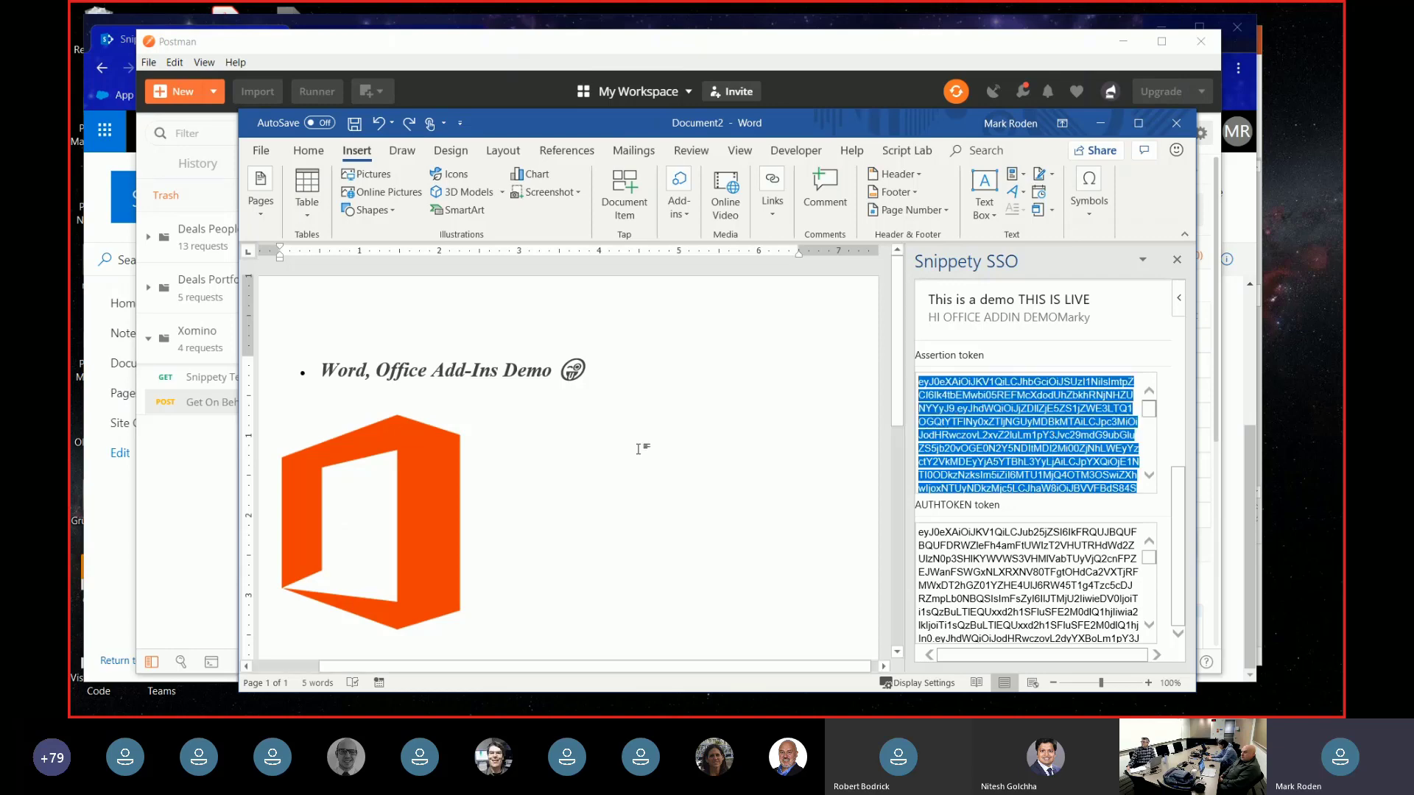
{"action": "key", "text": "alt+Tab"}
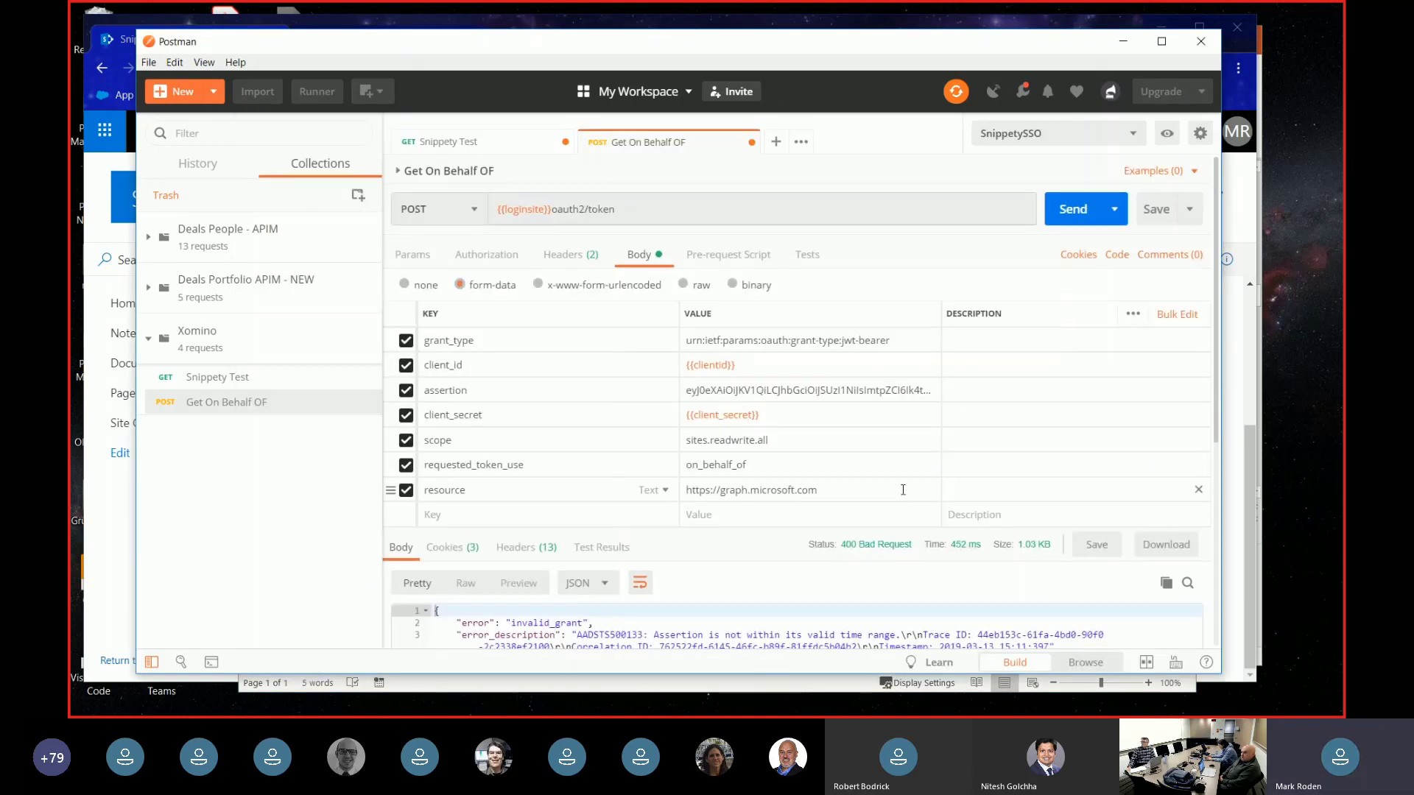
- Put the fresh assertion into the Get On Behalf OF request and send it
{"action": "scroll", "coordinate": [804, 368], "scroll_direction": "down", "scroll_amount": 3}
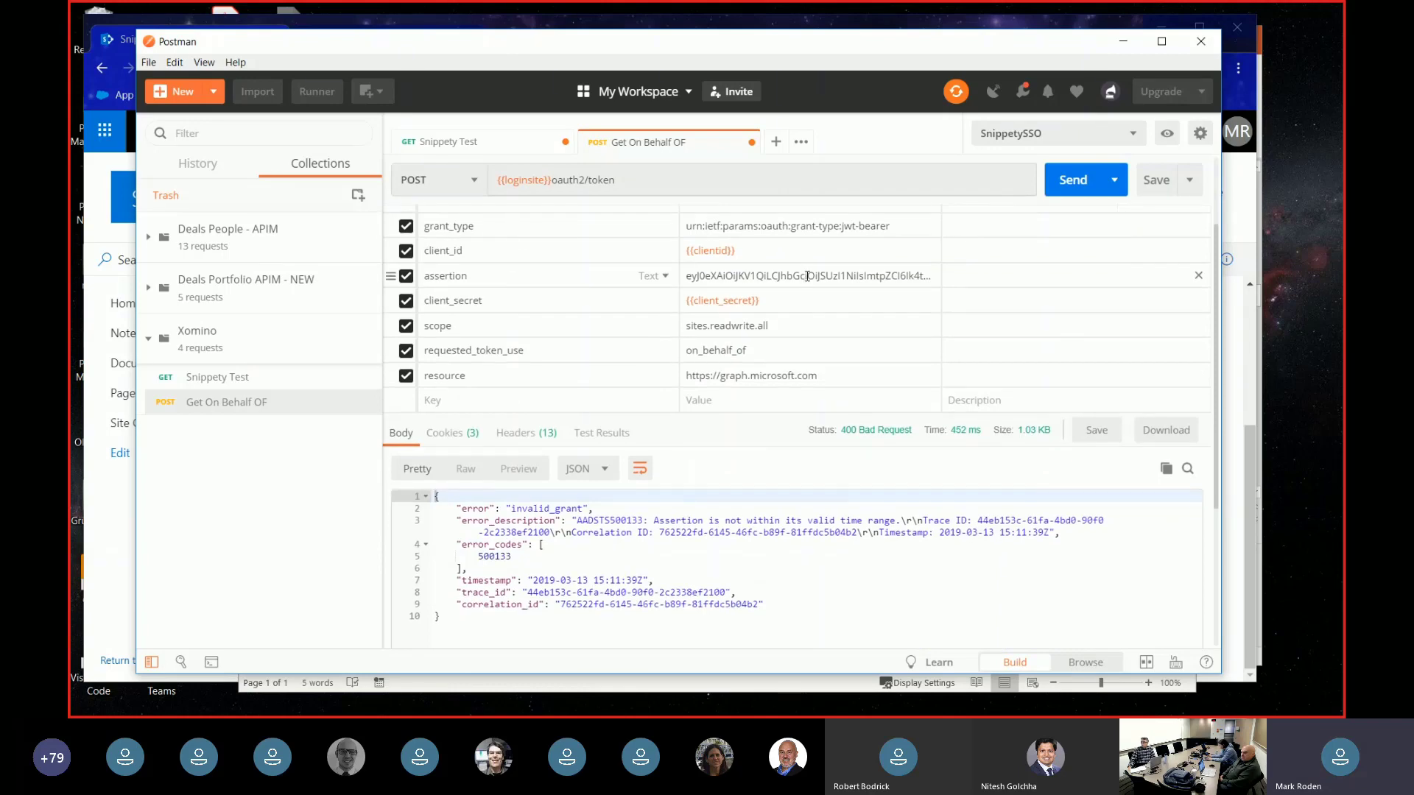
{"action": "double_click", "coordinate": [804, 279]}
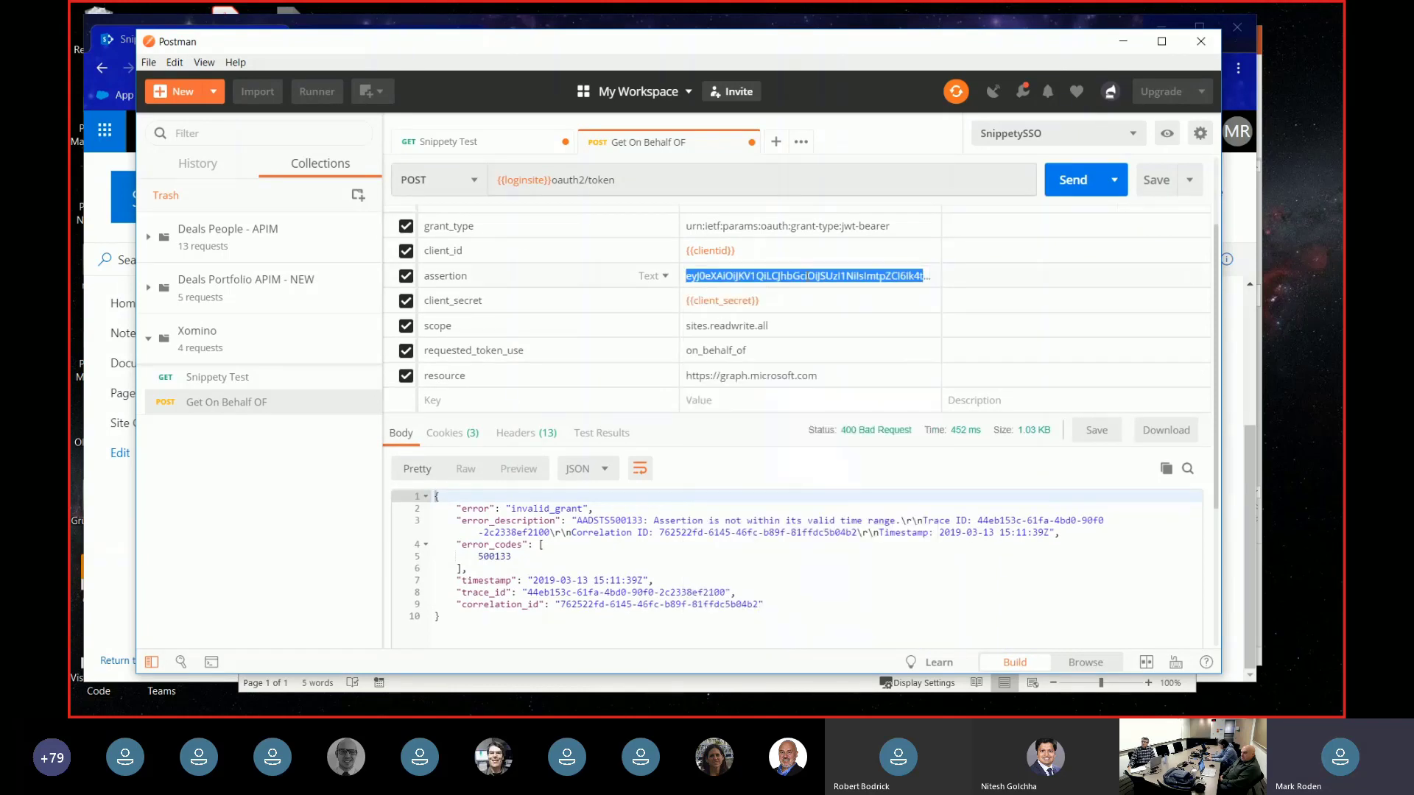
{"action": "left_click", "coordinate": [808, 276]}
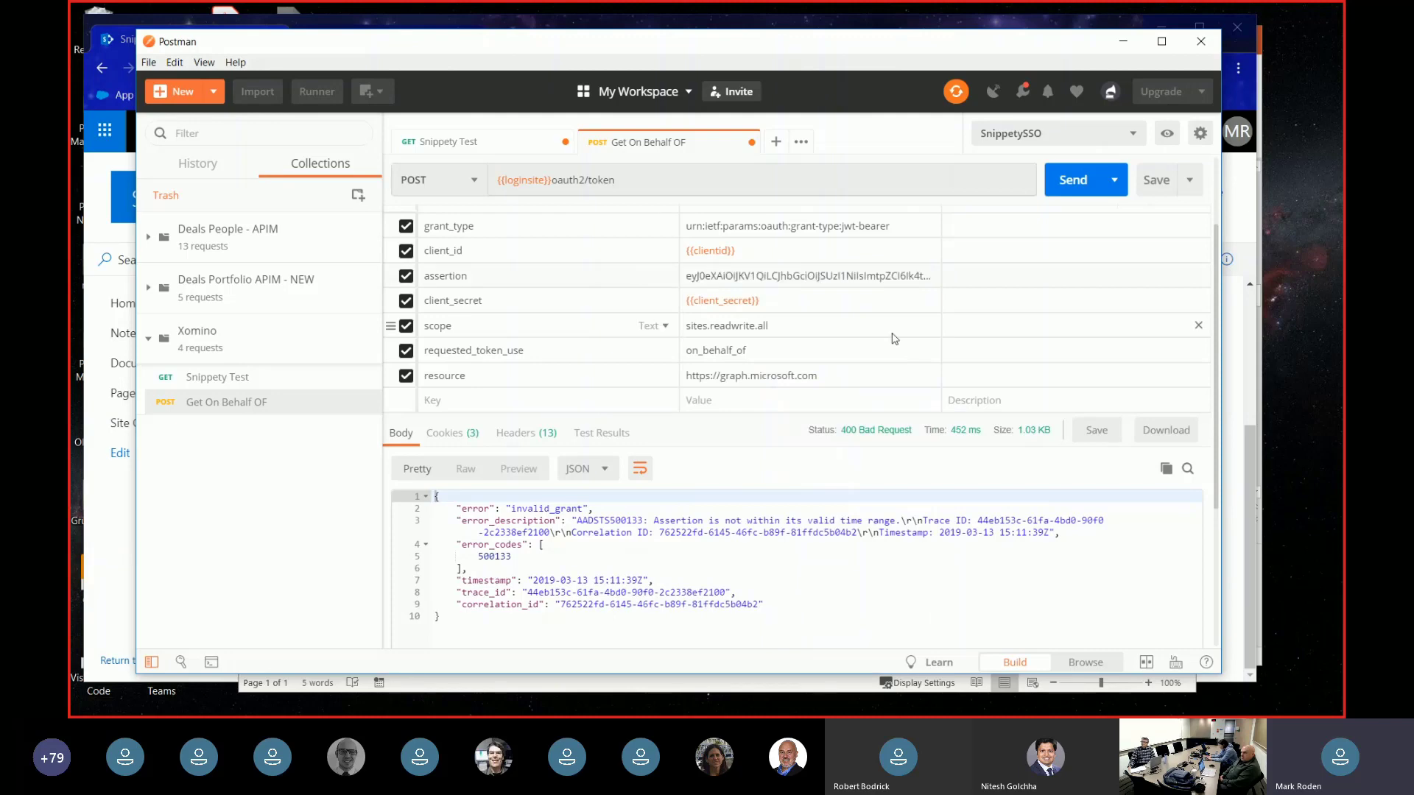
{"action": "left_click", "coordinate": [1070, 184]}
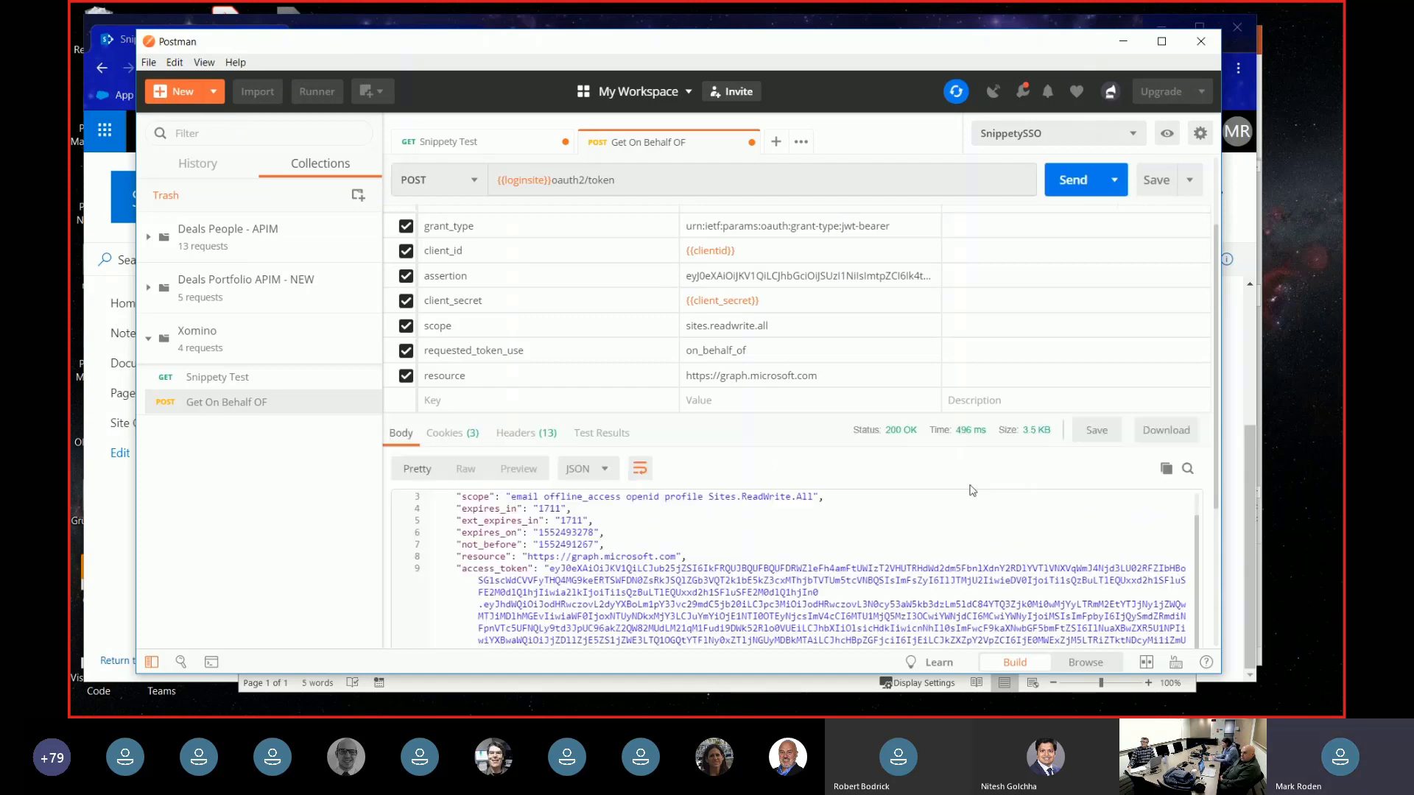
- Select the whole access_token value from the 200 OK response
{"action": "scroll", "coordinate": [956, 374], "scroll_direction": "down", "scroll_amount": 3}
{"action": "left_click", "coordinate": [956, 369]}
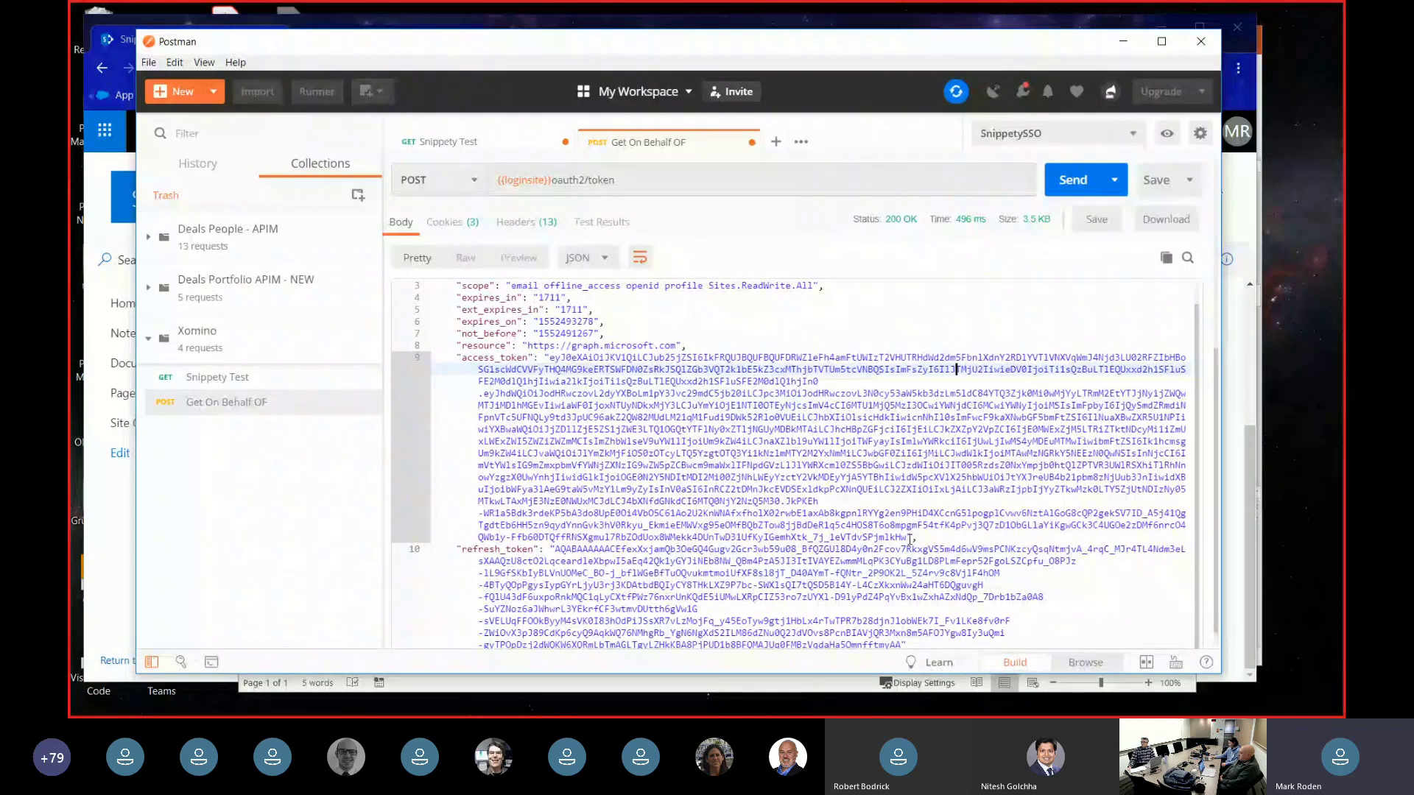
{"action": "left_click_drag", "start_coordinate": [911, 538], "coordinate": [550, 363]}
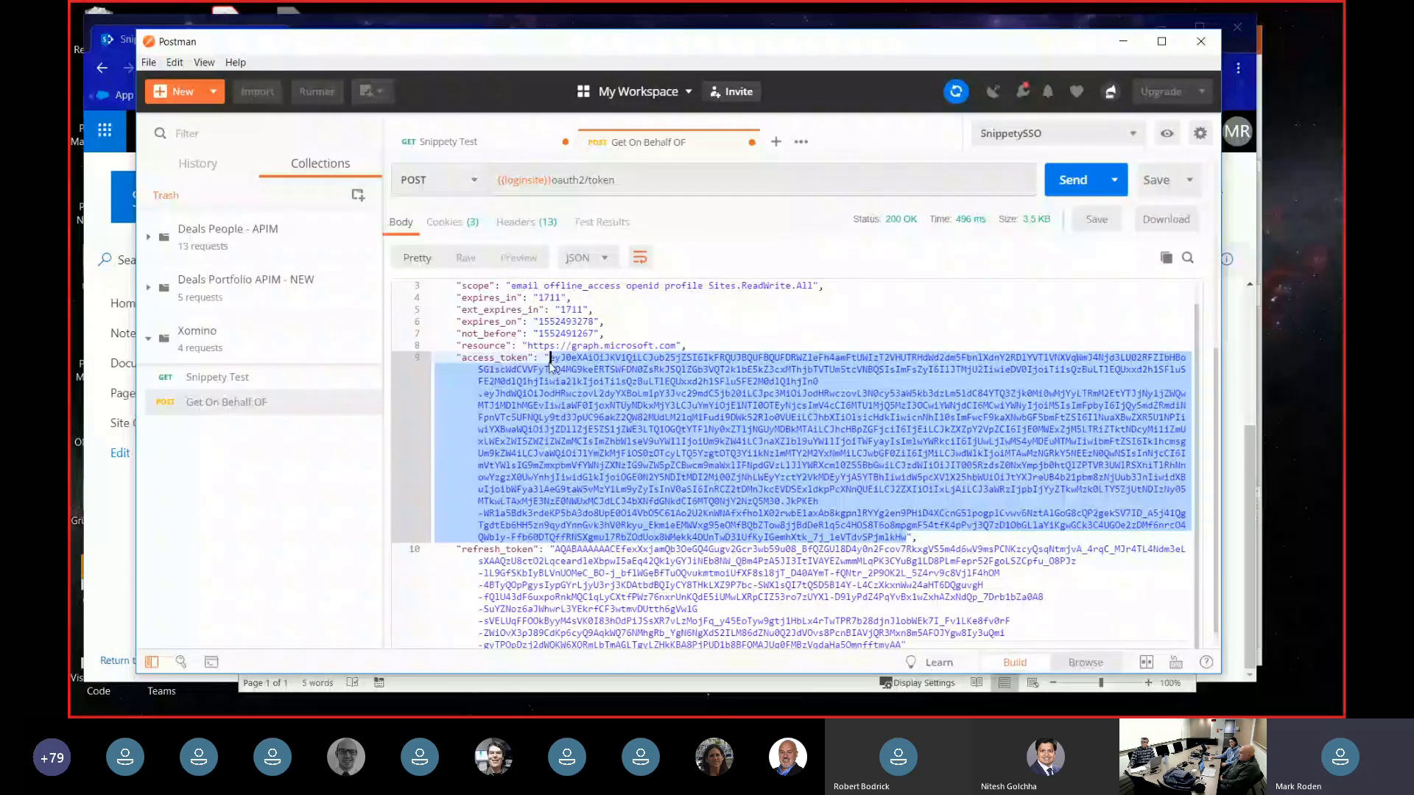
{"action": "left_click", "coordinate": [442, 141]}
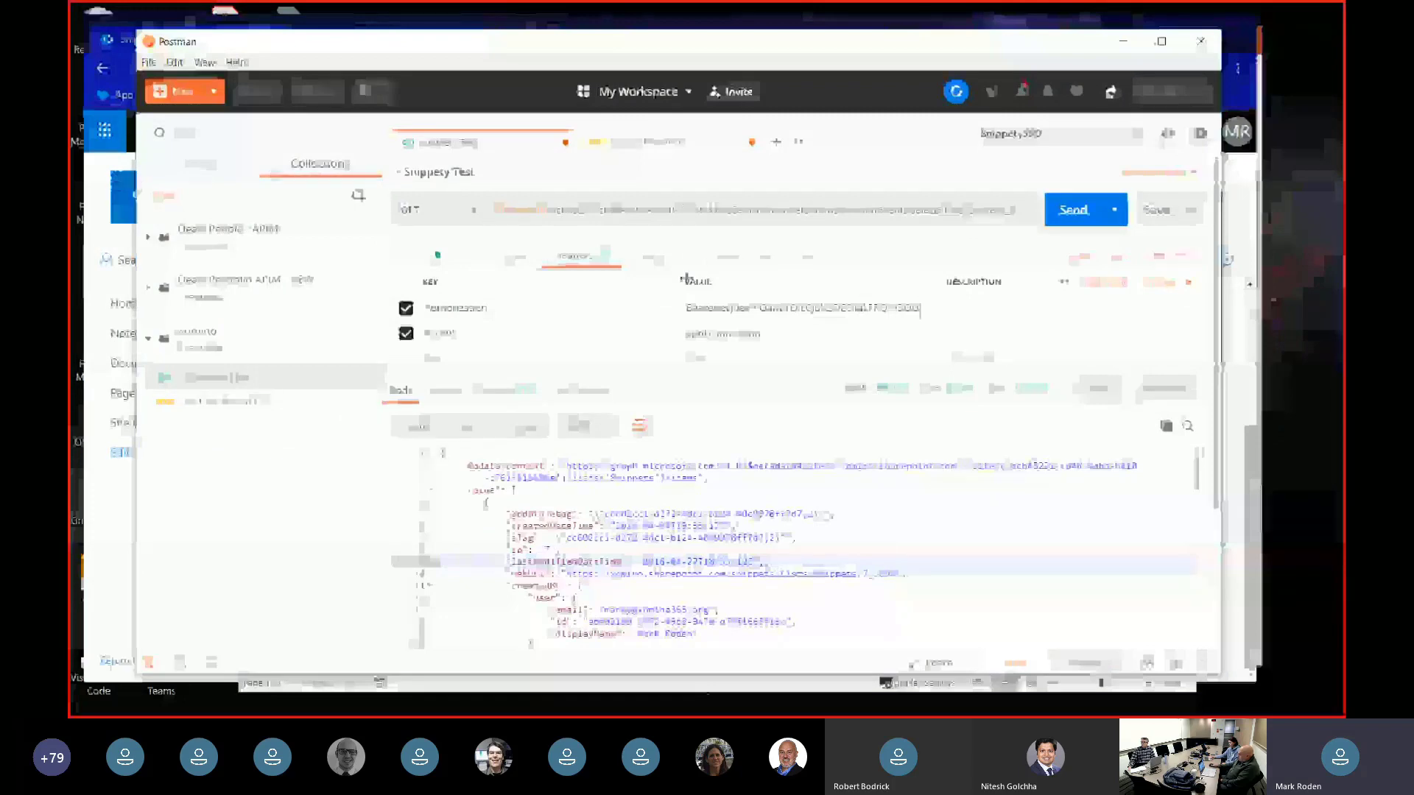
- Set the Snippety Test Authorization header to 'Bearer' plus the new access token and send it
{"action": "left_click", "coordinate": [749, 308]}
{"action": "key", "text": "ctrl+a"}
{"action": "type", "text": "Bearer"}
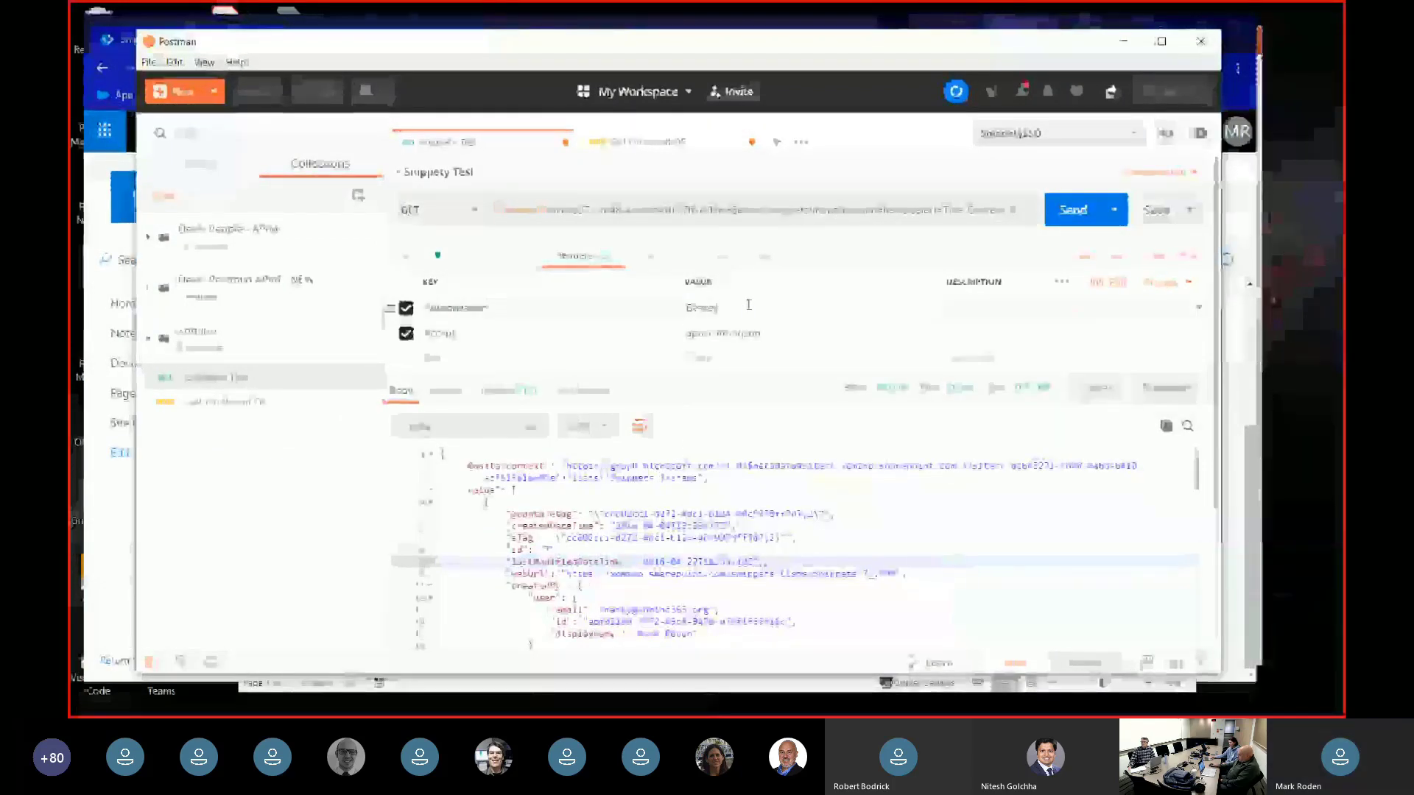
{"action": "key", "text": "ctrl+v"}
{"action": "left_click", "coordinate": [1060, 212]}
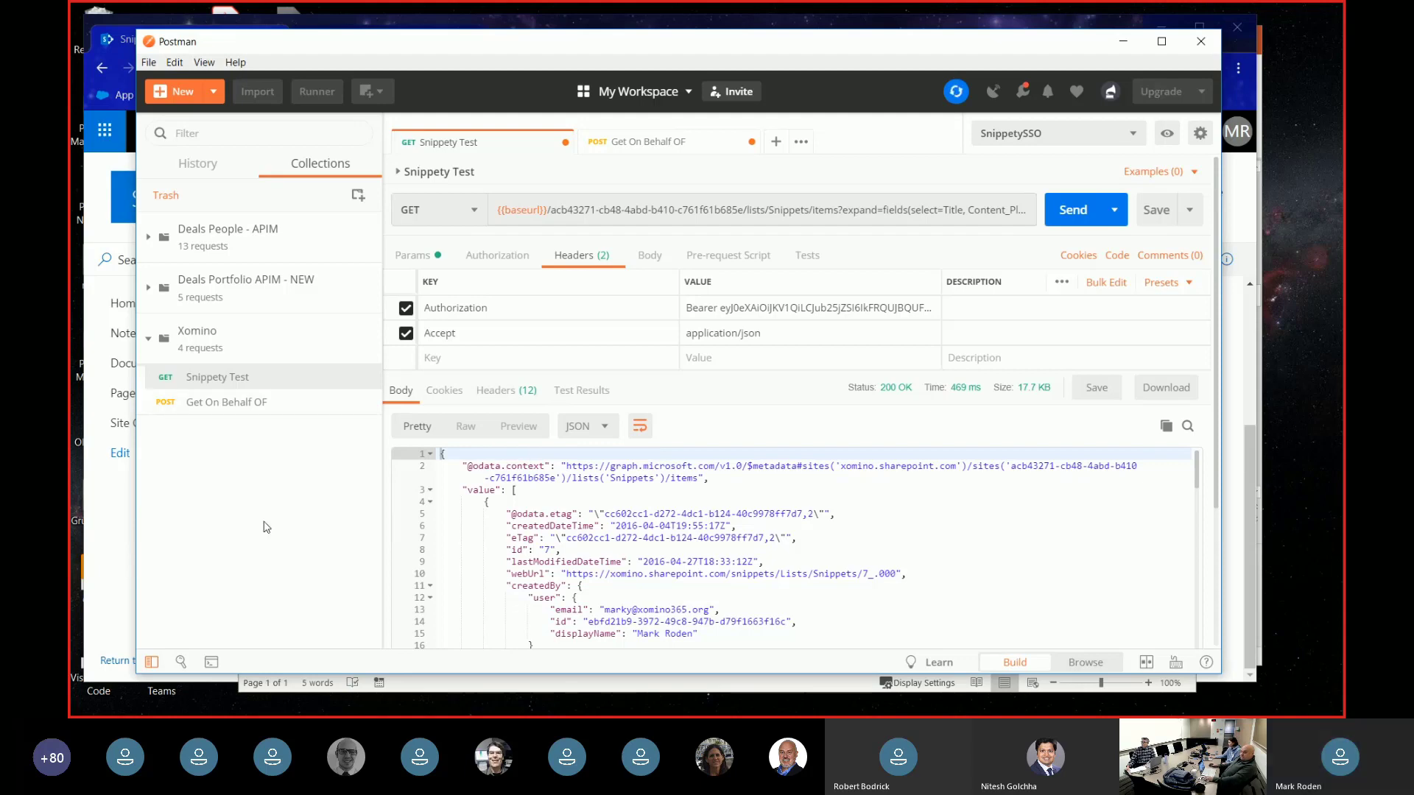
- Open OfficeAddInSSOAssertionDev.postman_collection.json from the OfficeAddInPostmanSSO GitHub tab in Chrome
{"action": "key", "text": "alt+Tab"}
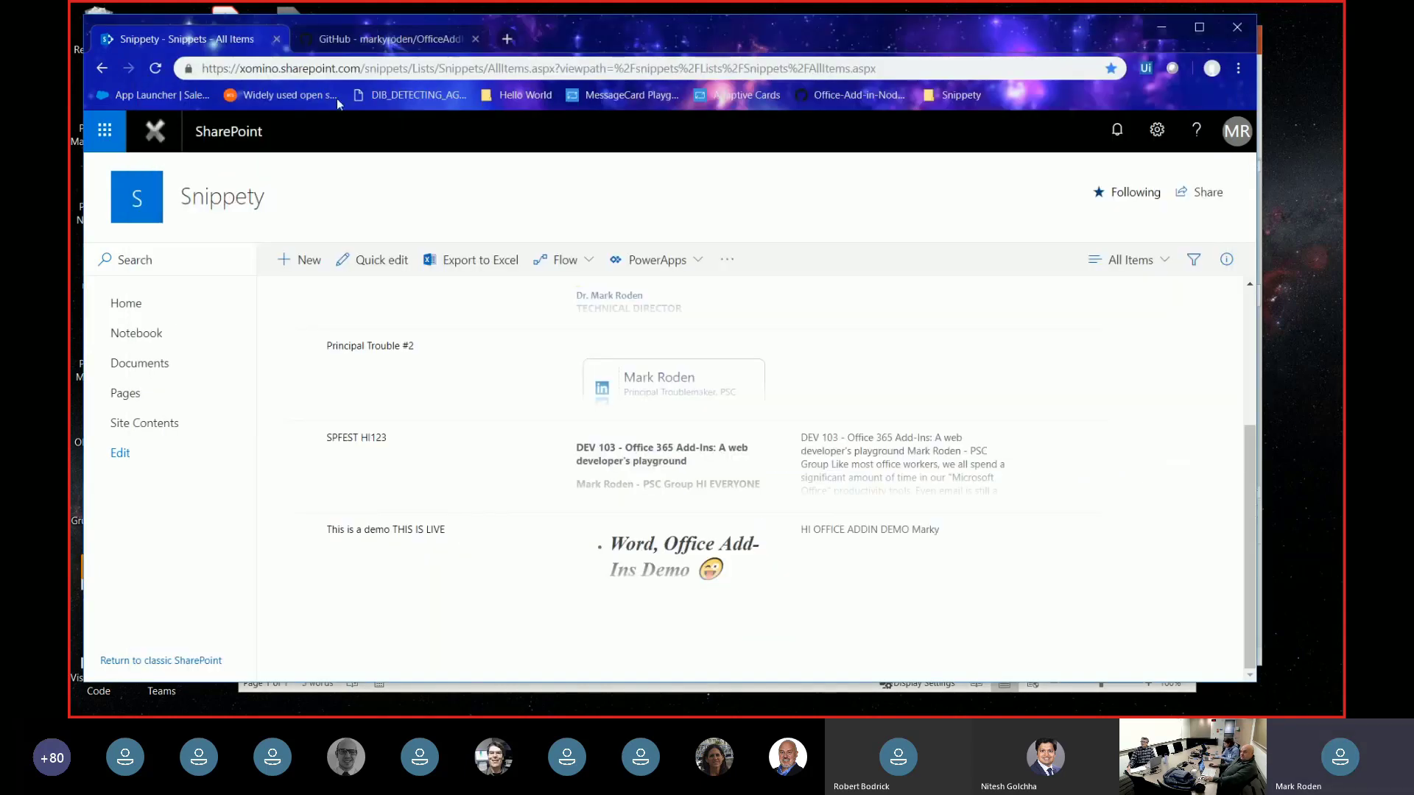
{"action": "key", "text": "ctrl+Tab"}
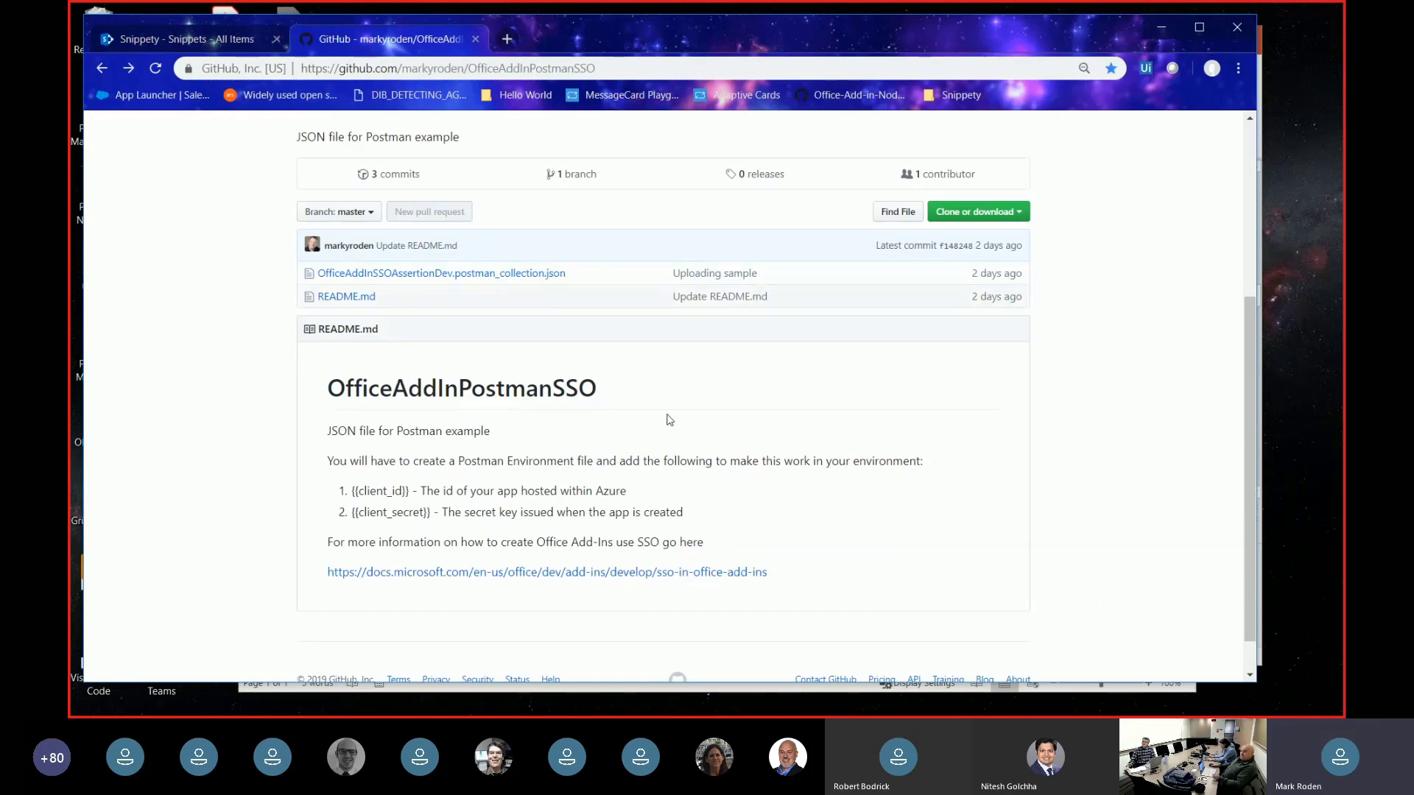
{"action": "left_click", "coordinate": [528, 274]}
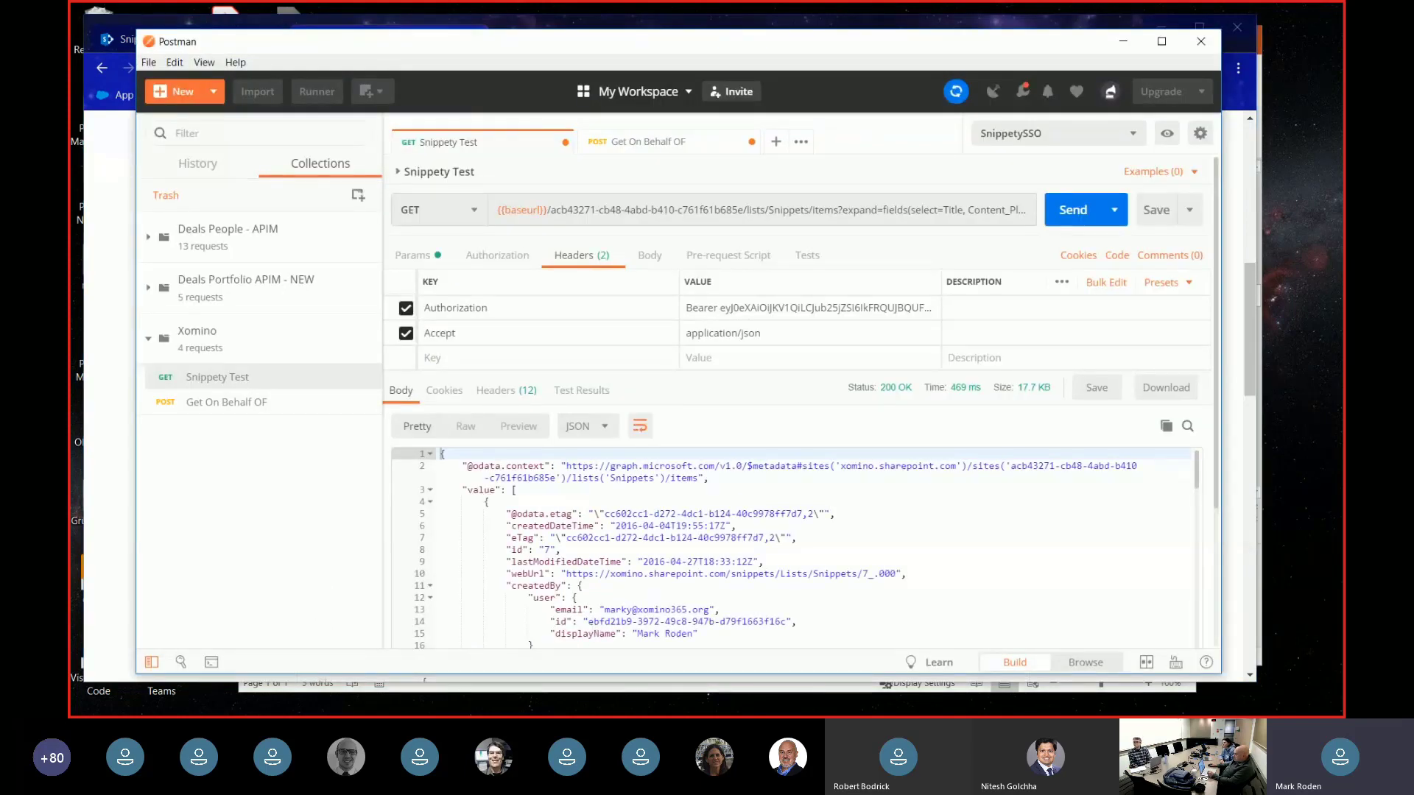
- Show the Get On Behalf OF form-data parameters: grant_type, assertion, scope, on_behalf_of
{"action": "key", "text": "ctrl+Tab"}
{"action": "double_click", "coordinate": [680, 433]}
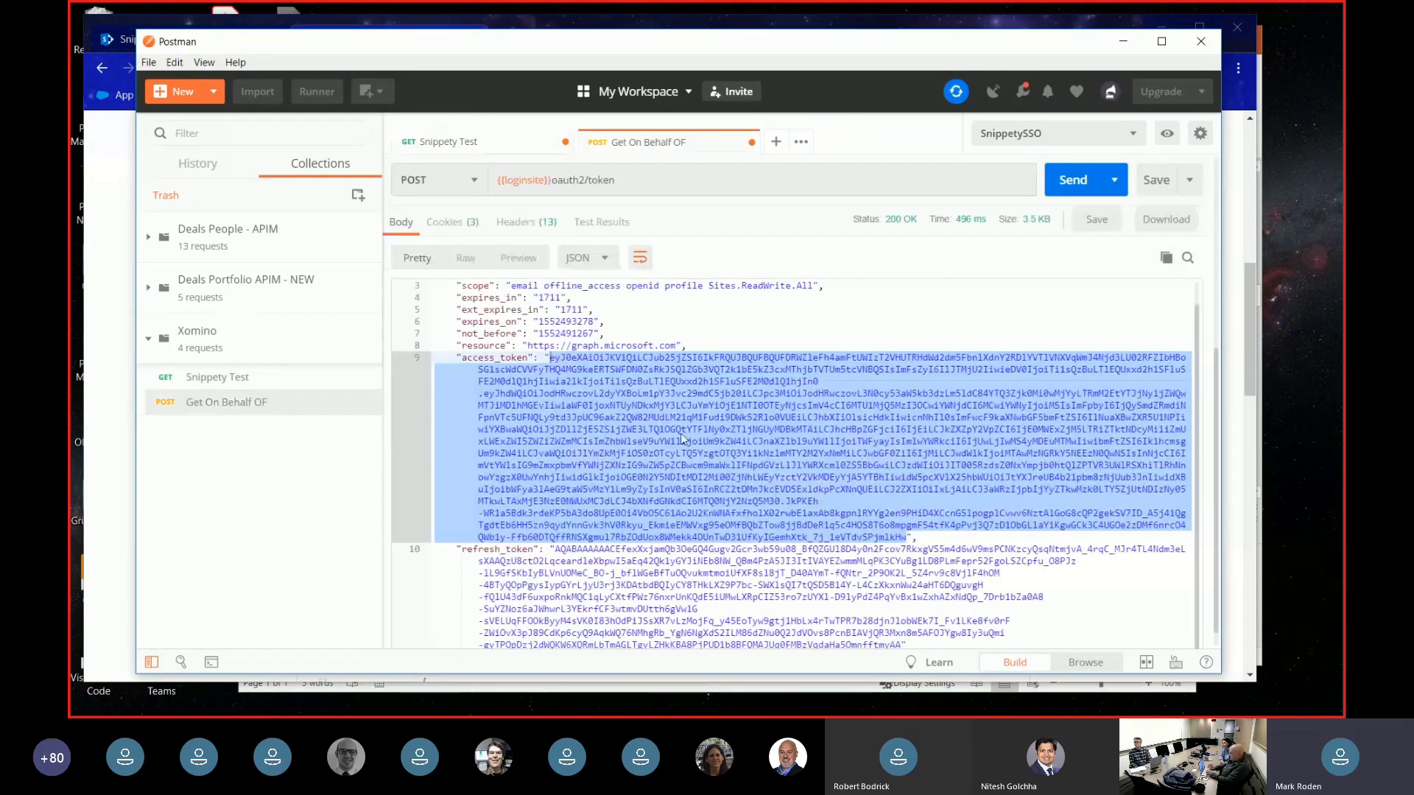
{"action": "scroll", "coordinate": [683, 439], "scroll_direction": "up", "scroll_amount": 1}
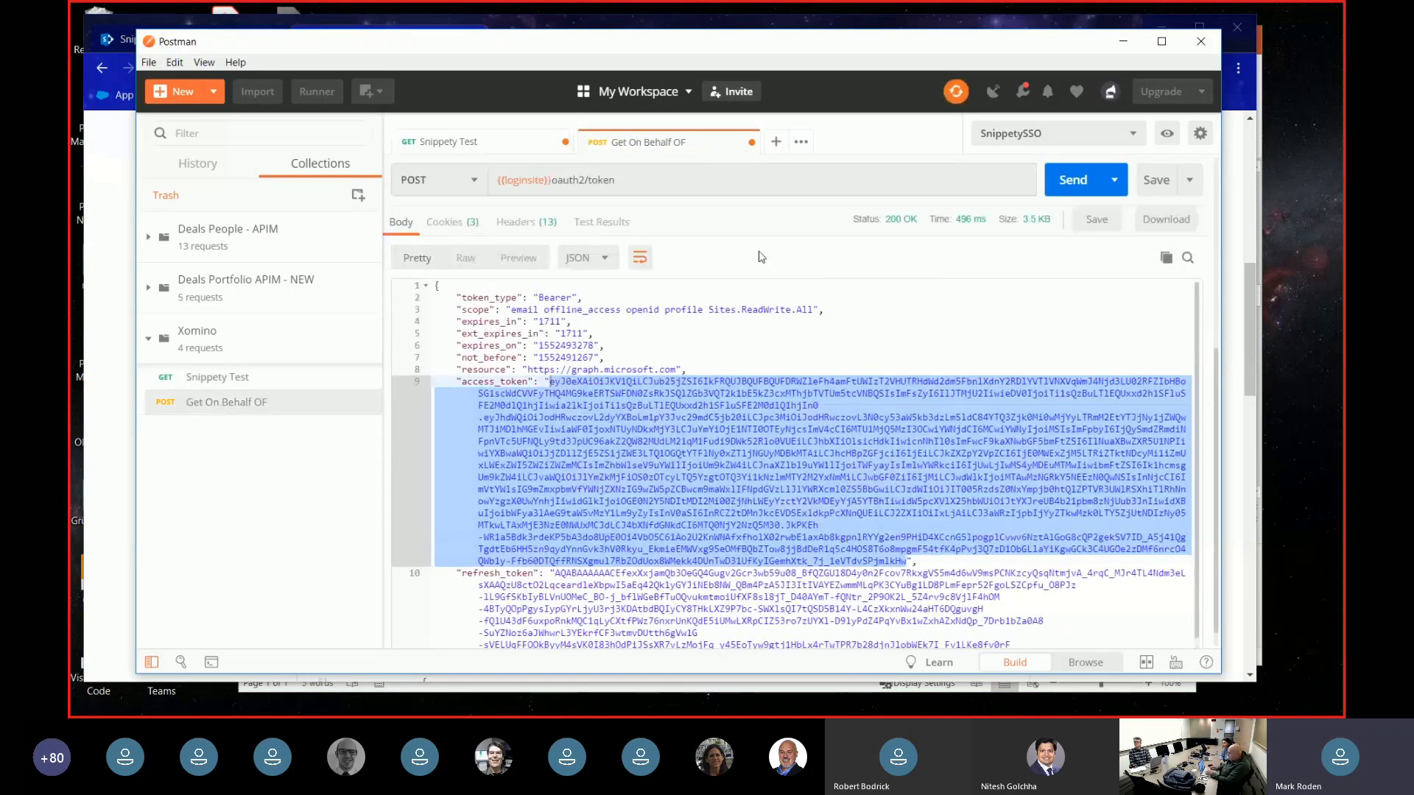
{"action": "scroll", "coordinate": [889, 249], "scroll_direction": "up", "scroll_amount": 5}
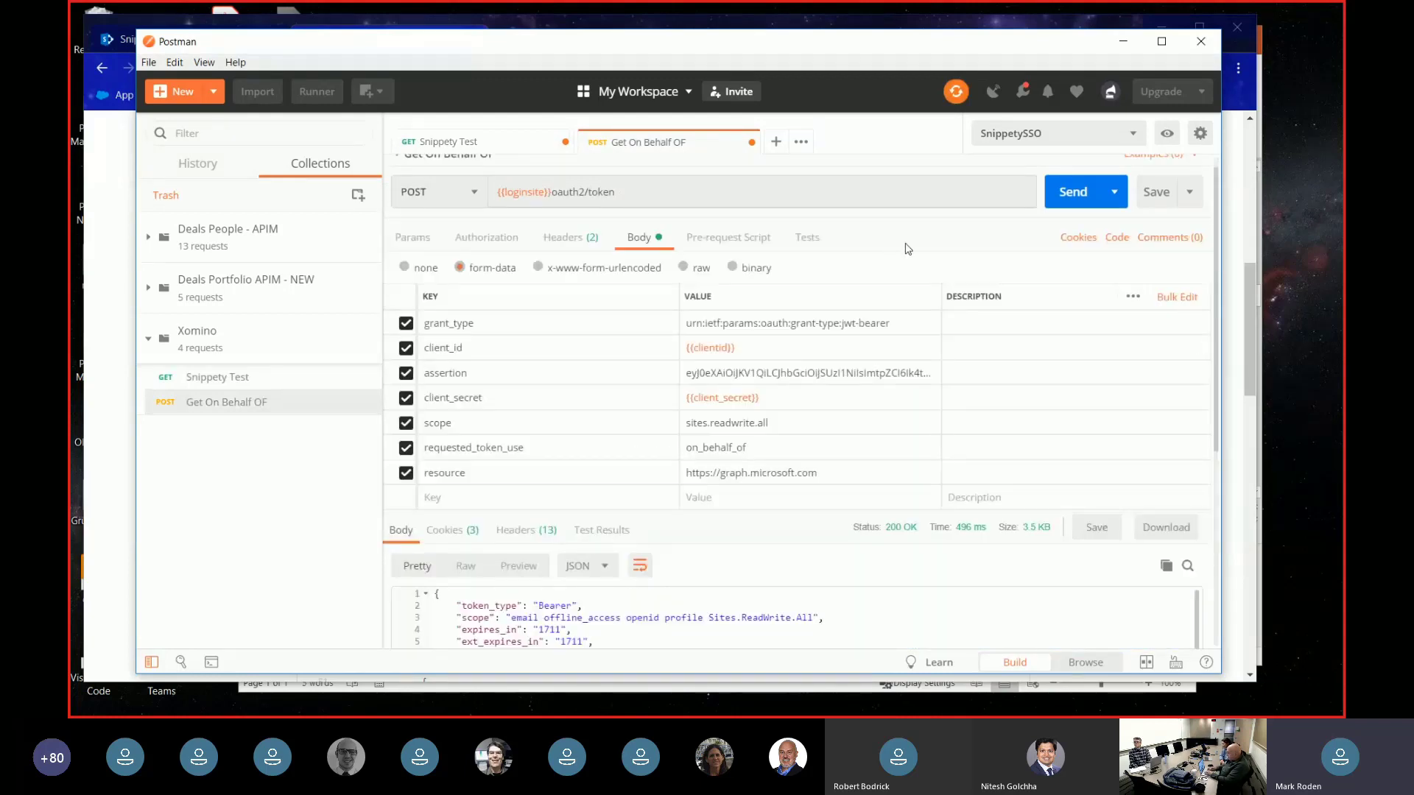